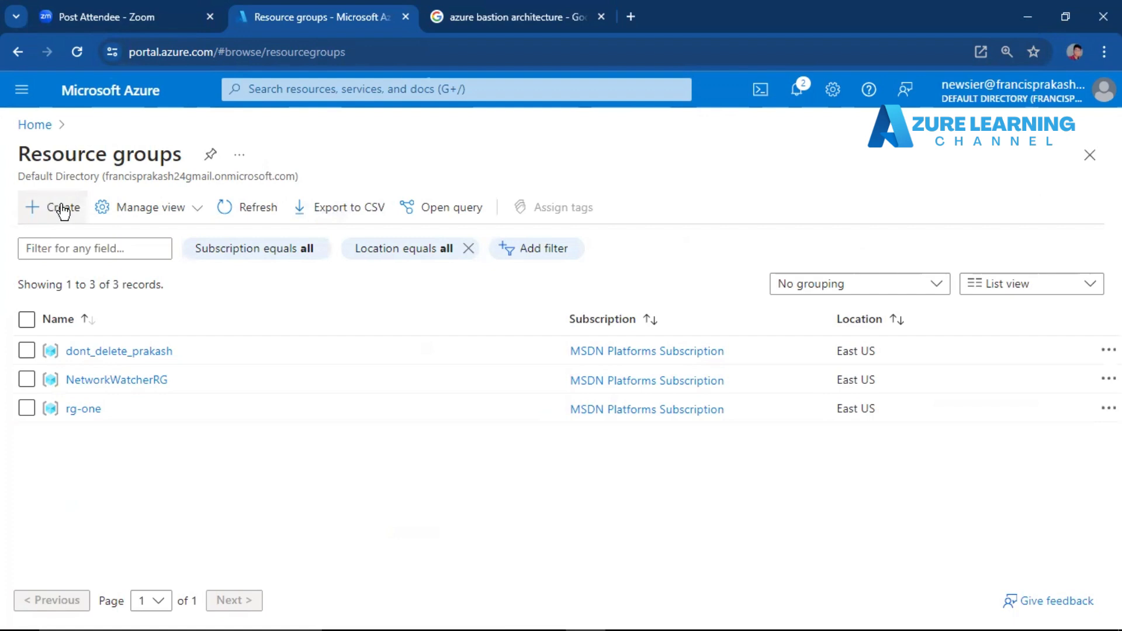
Create a resource group named Azure_Bastion in the MSDN Platforms Subscription, leaving the tags empty.
{"action": "left_click", "coordinate": [295, 391]}
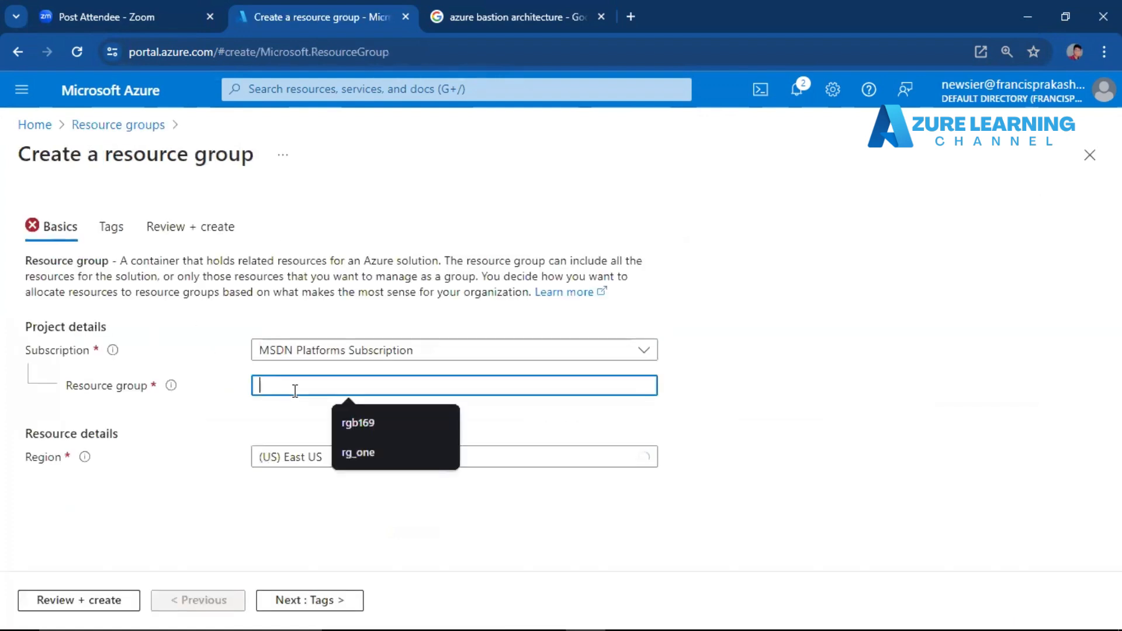
{"action": "type", "text": "Azu"}
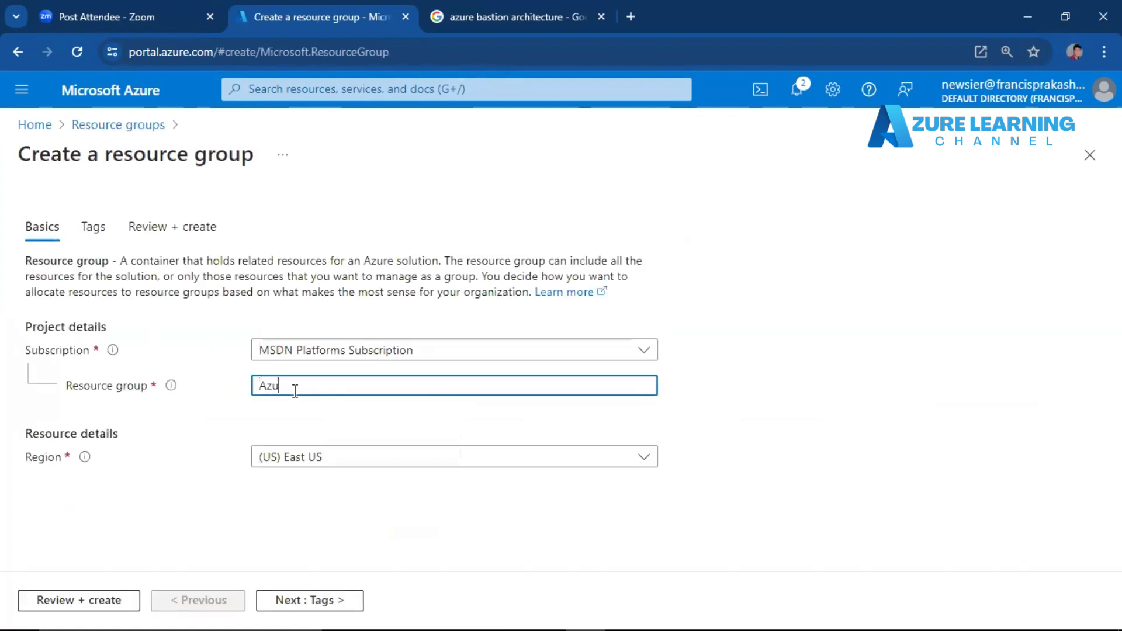
{"action": "type", "text": "re_"}
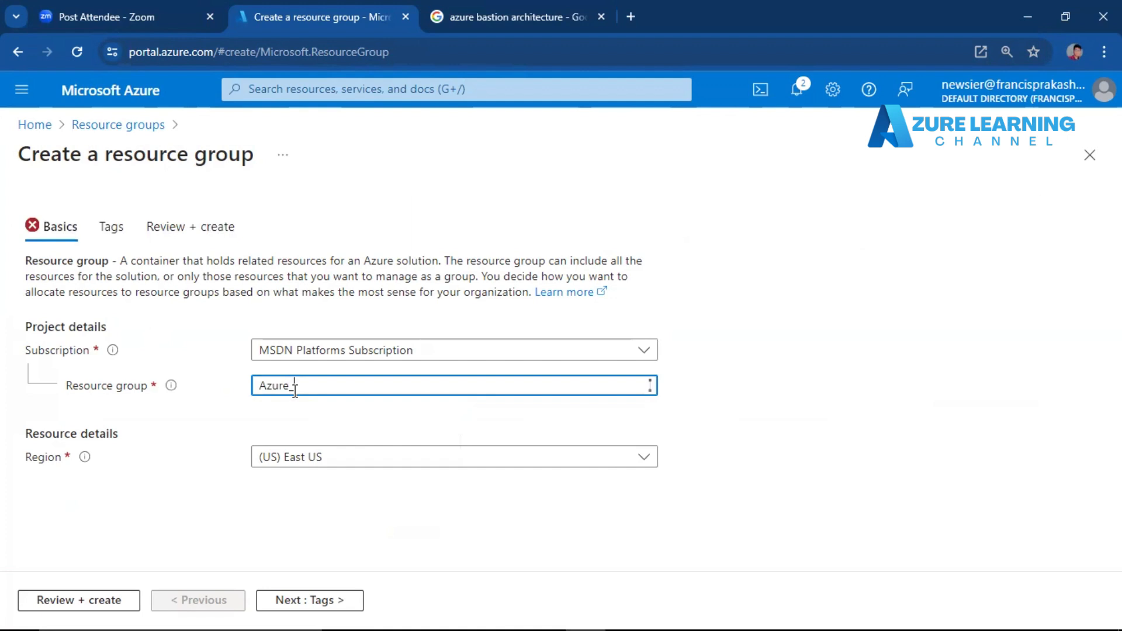
{"action": "type", "text": "Bastion"}
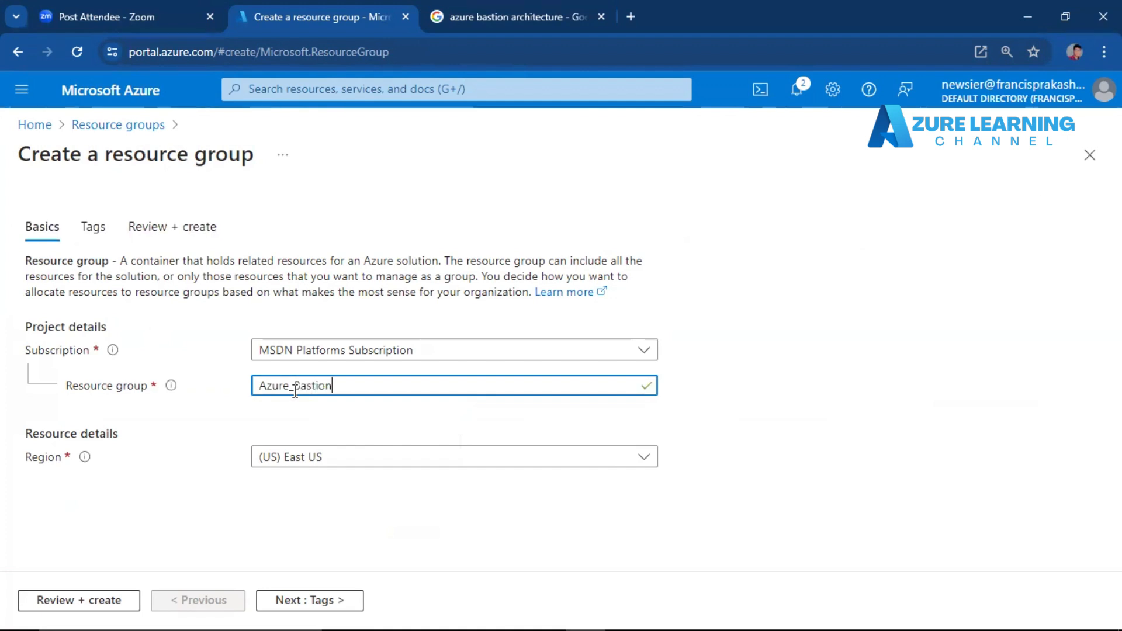
{"action": "left_click", "coordinate": [308, 600]}
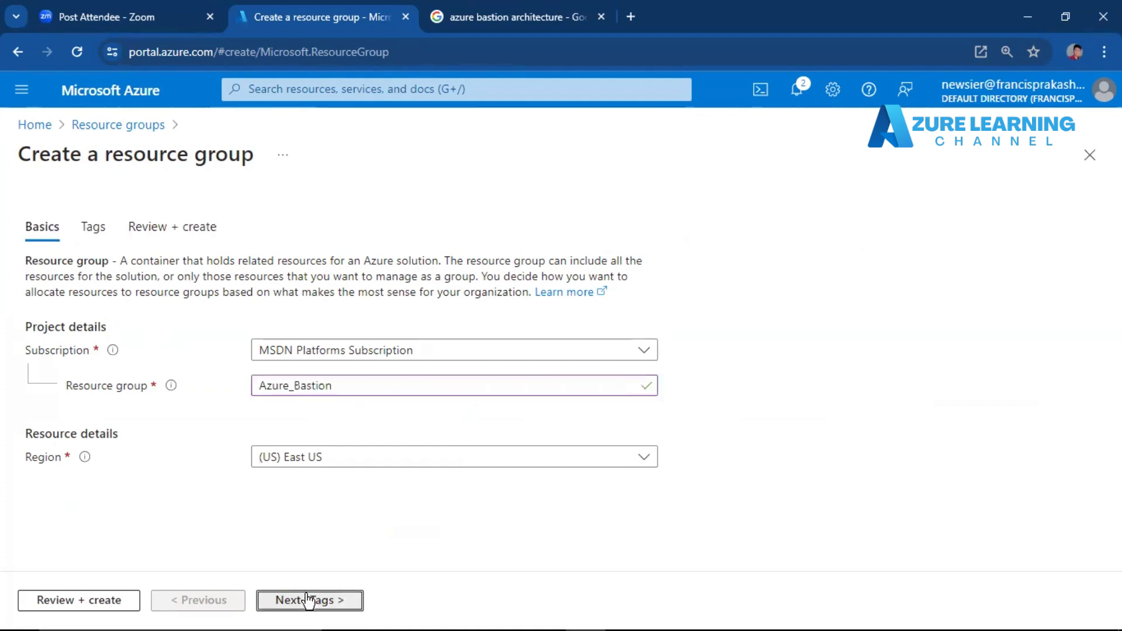
{"action": "left_click", "coordinate": [82, 600]}
{"action": "left_click", "coordinate": [82, 600]}
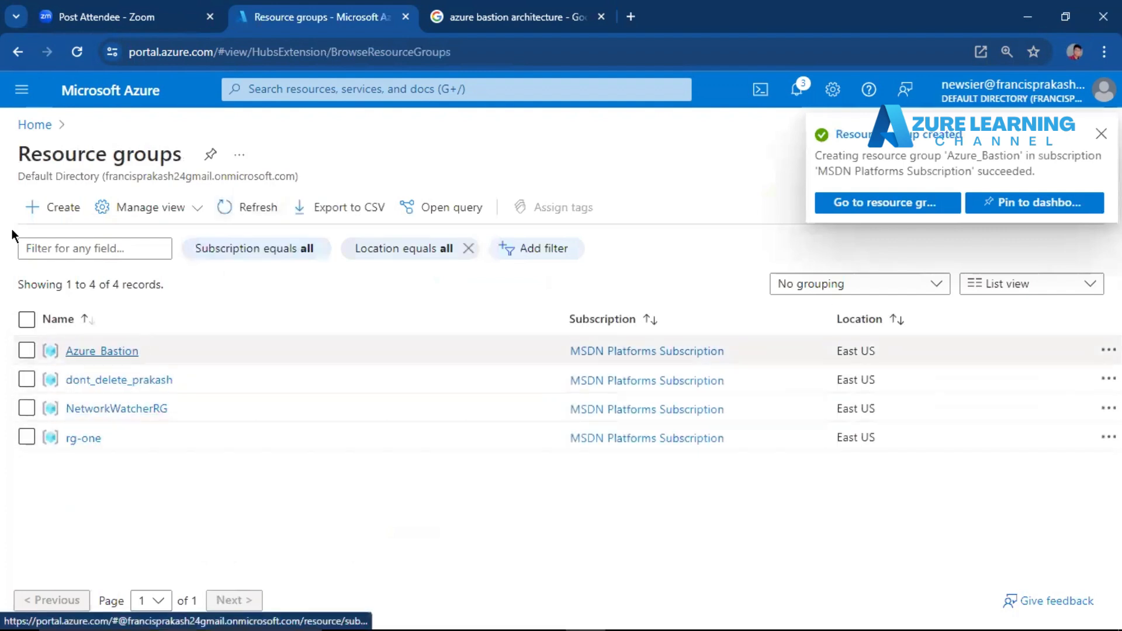
Open the Azure_Bastion resource group, and start creating an Azure virtual machine from the Virtual machines service.
{"action": "left_click", "coordinate": [306, 90]}
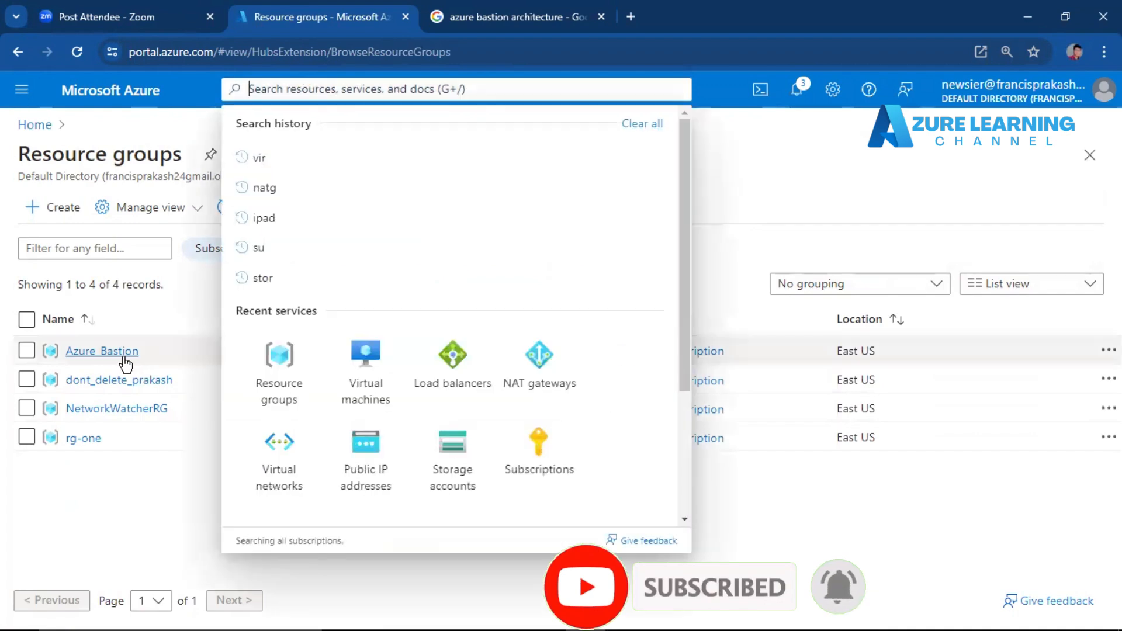
{"action": "left_click", "coordinate": [124, 353]}
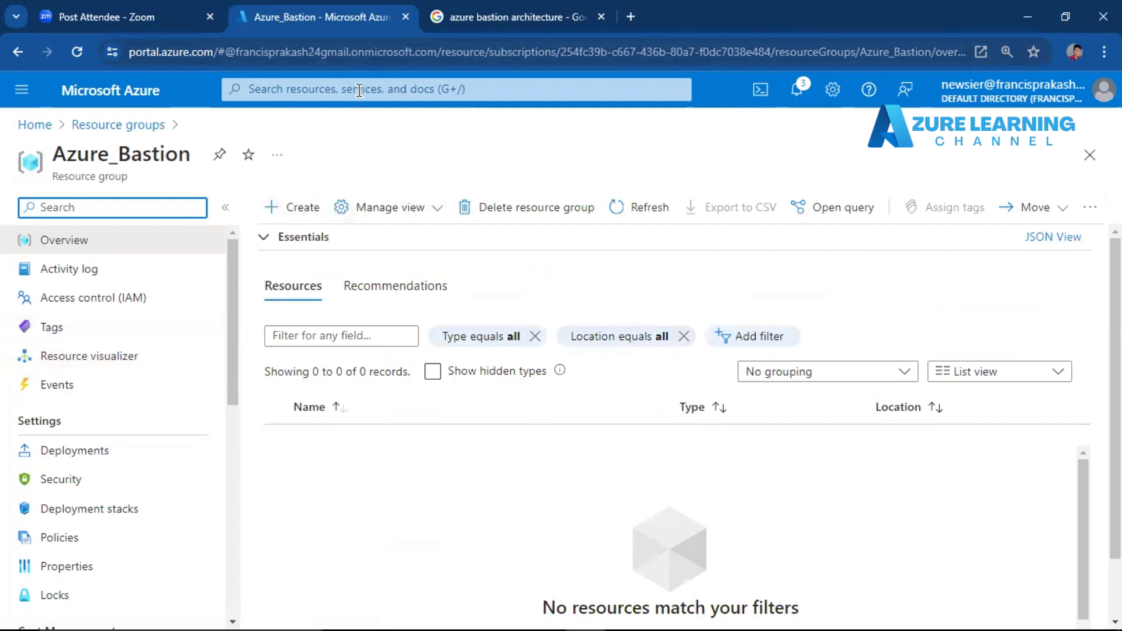
{"action": "left_click", "coordinate": [358, 90]}
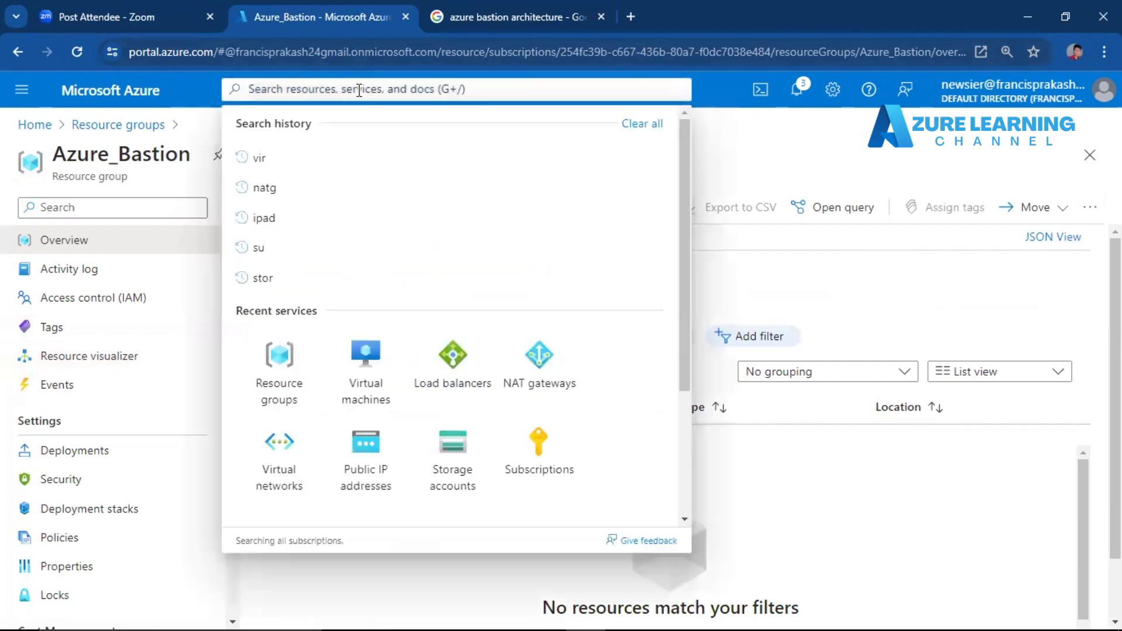
{"action": "type", "text": "vm"}
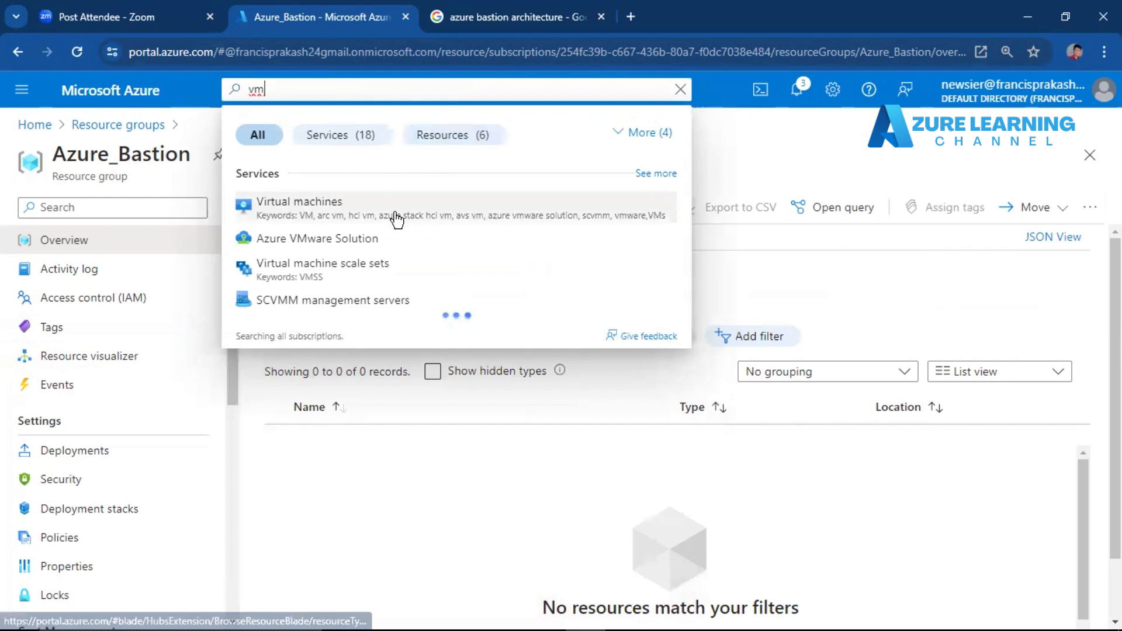
{"action": "left_click", "coordinate": [322, 212]}
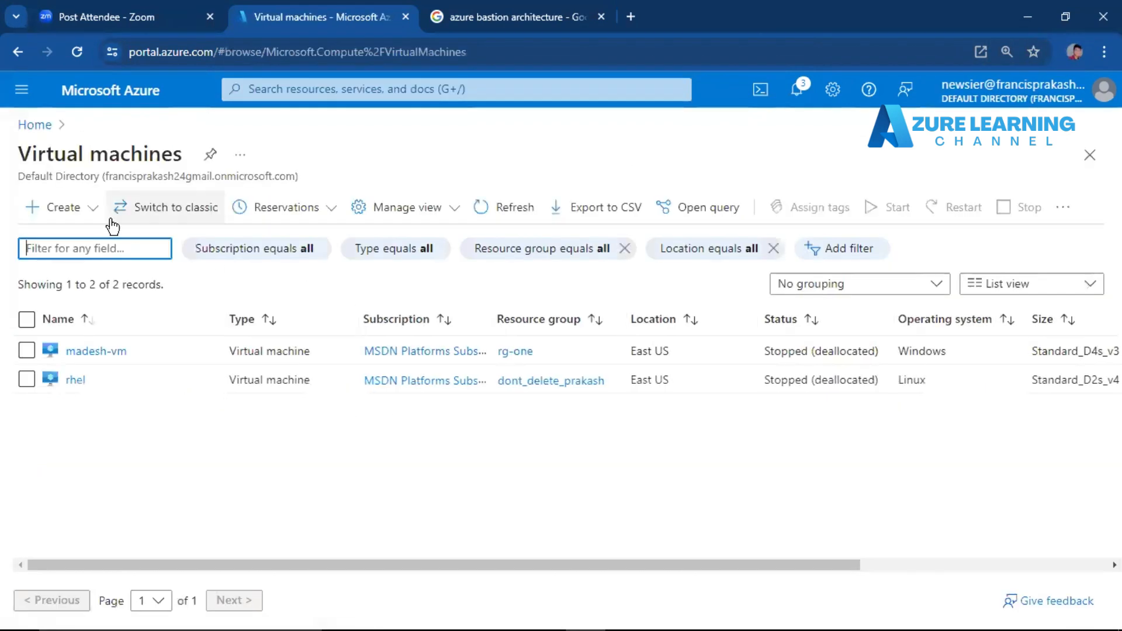
{"action": "left_click", "coordinate": [88, 219]}
{"action": "left_click", "coordinate": [88, 220]}
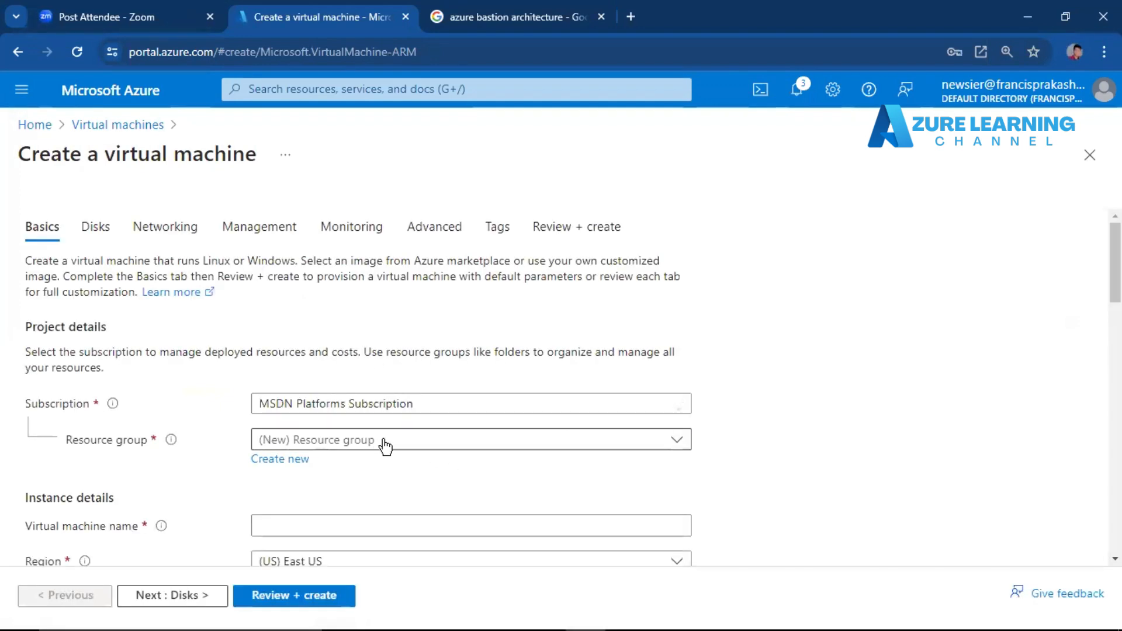
Assign the virtual machine to the Azure_Bastion resource group and name it Db-server.
{"action": "left_click", "coordinate": [384, 446]}
{"action": "left_click", "coordinate": [386, 504]}
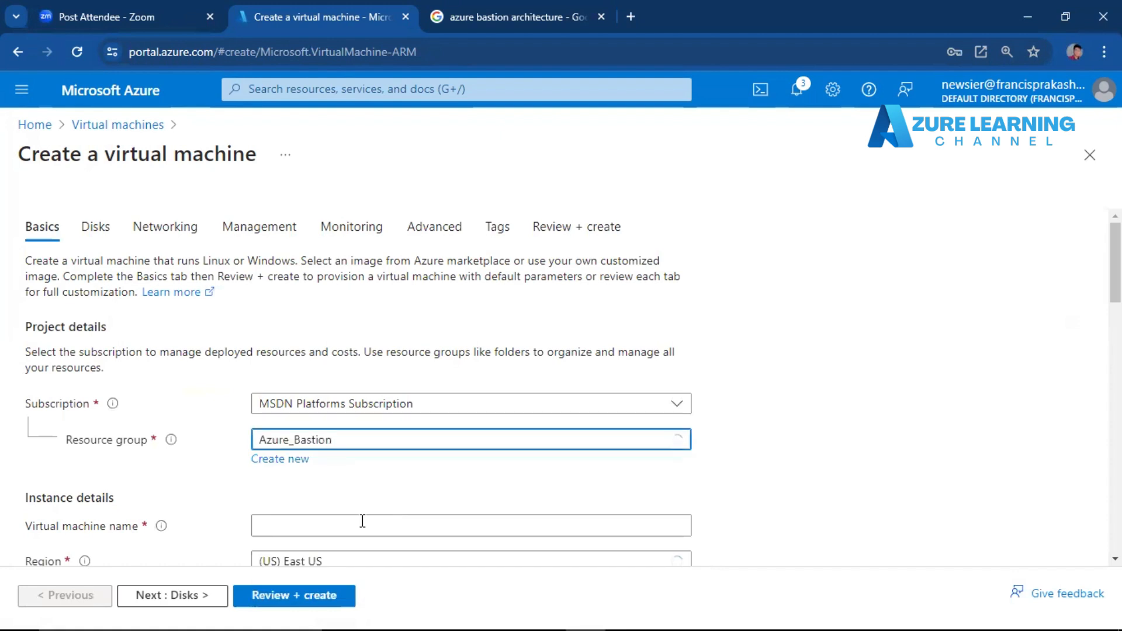
{"action": "left_click", "coordinate": [362, 520]}
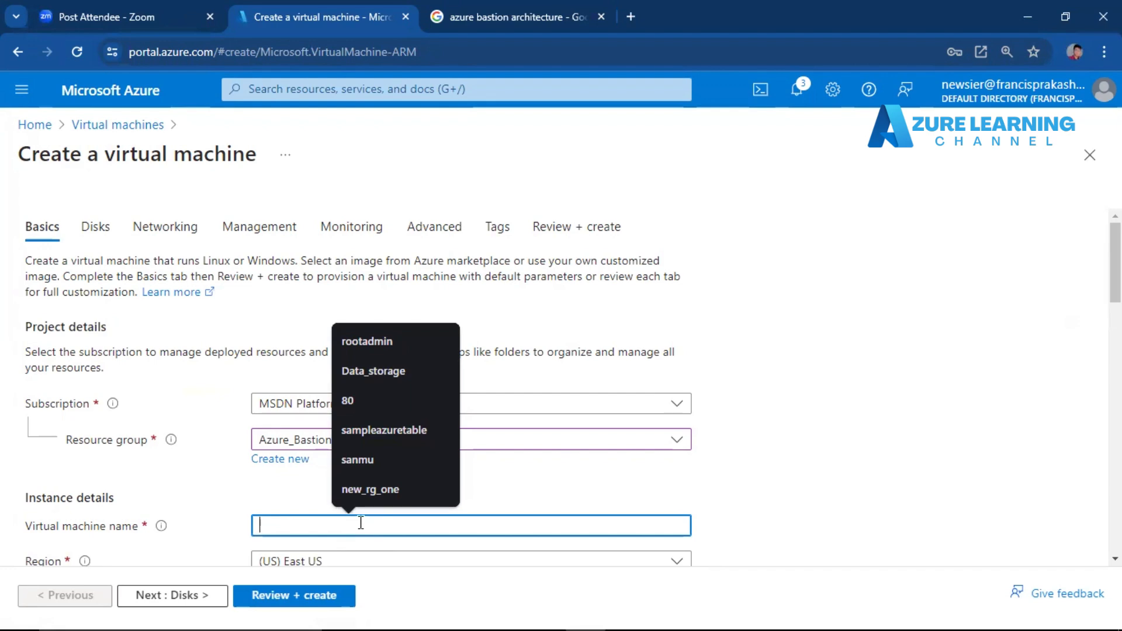
{"action": "type", "text": "My"}
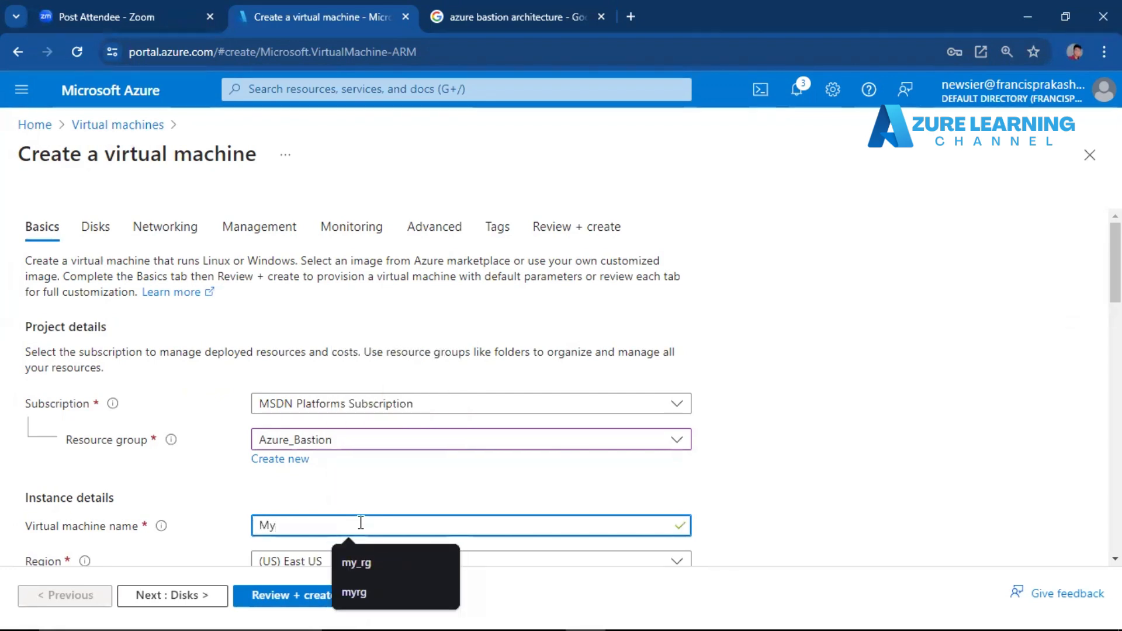
{"action": "key", "text": "BackSpace"}
{"action": "key", "text": "BackSpace"}
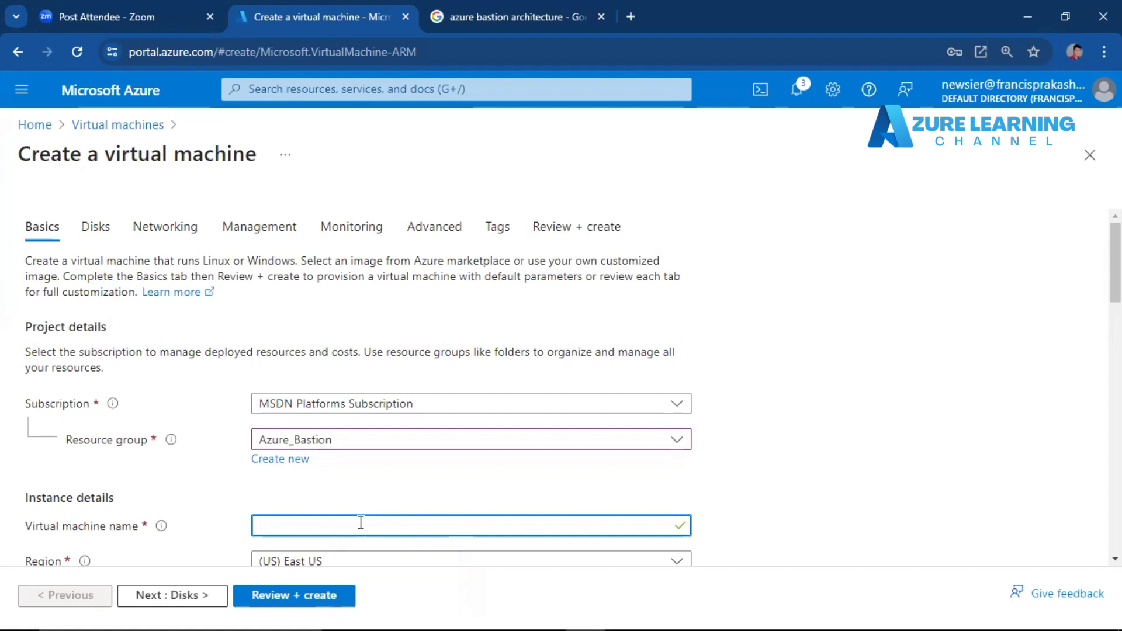
{"action": "type", "text": "Db_ser"}
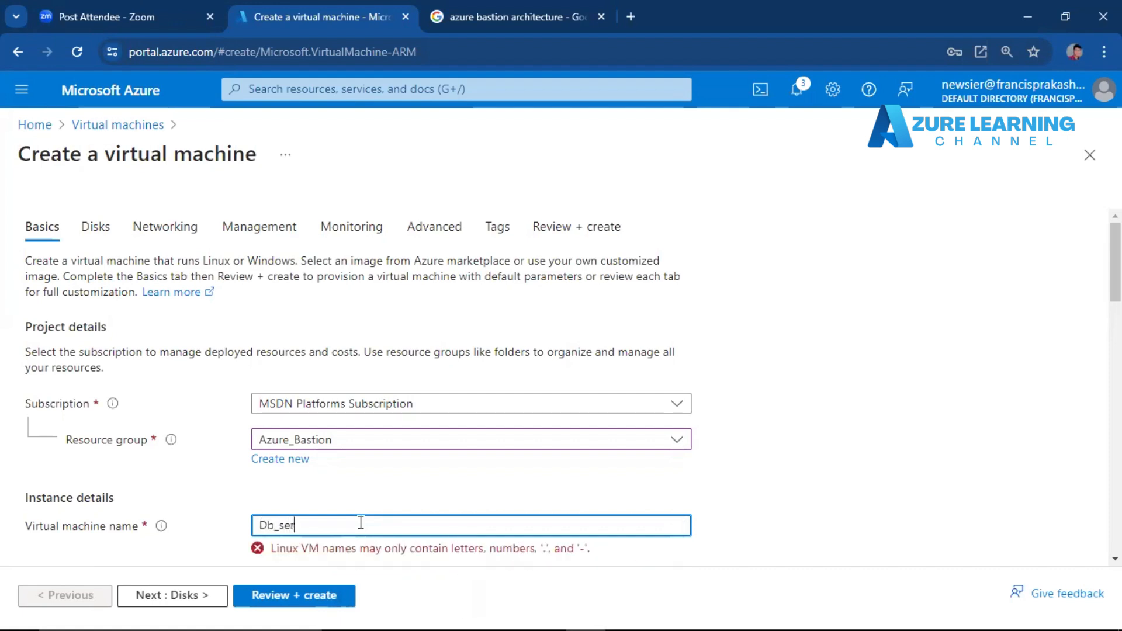
{"action": "type", "text": "ver"}
{"action": "key", "text": "Left"}
{"action": "key", "text": "Left"}
{"action": "key", "text": "BackSpace"}
{"action": "type", "text": "-"}
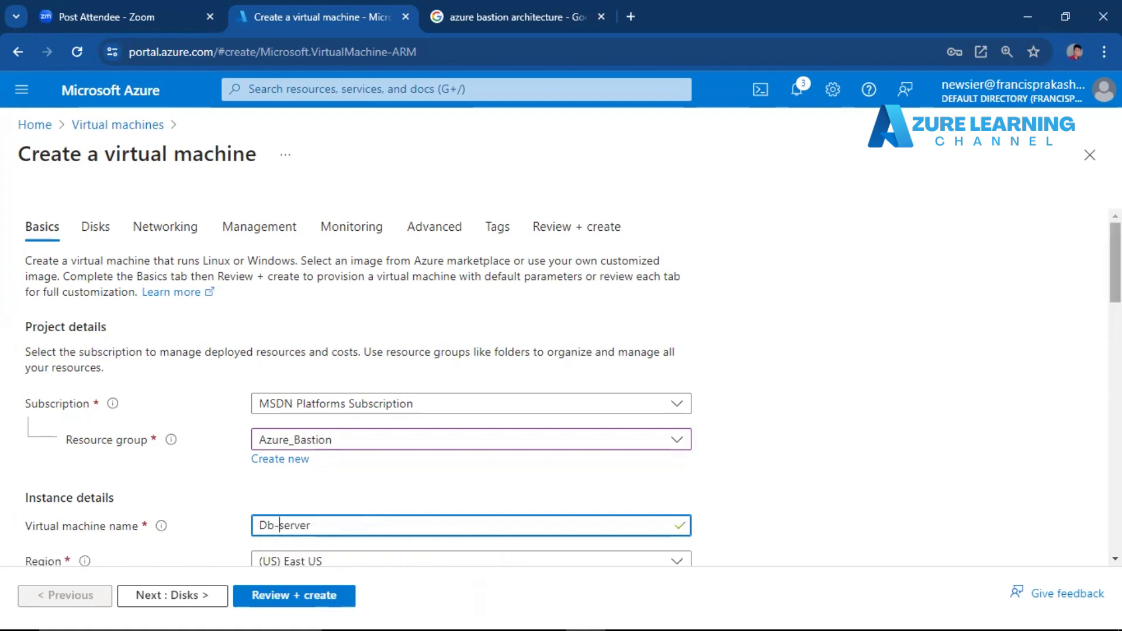
Set the security type to Standard and the image to Windows Server 2019 Datacenter - x64 Gen2.
{"action": "scroll", "coordinate": [630, 217], "scroll_direction": "down", "scroll_amount": 5}
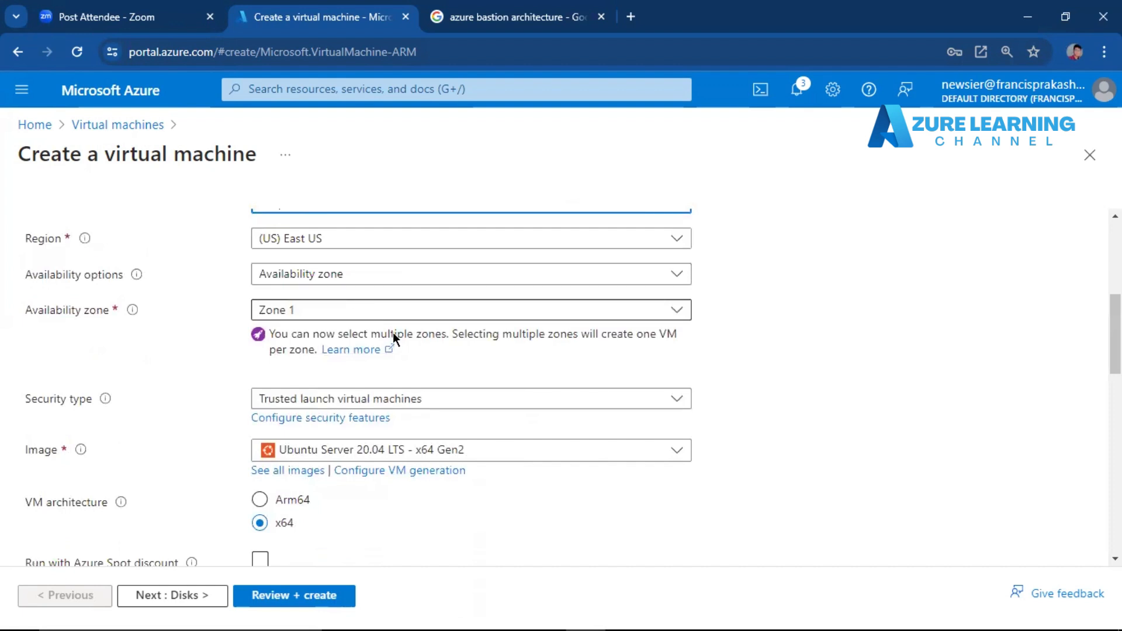
{"action": "left_click", "coordinate": [441, 399]}
{"action": "key", "text": "Escape"}
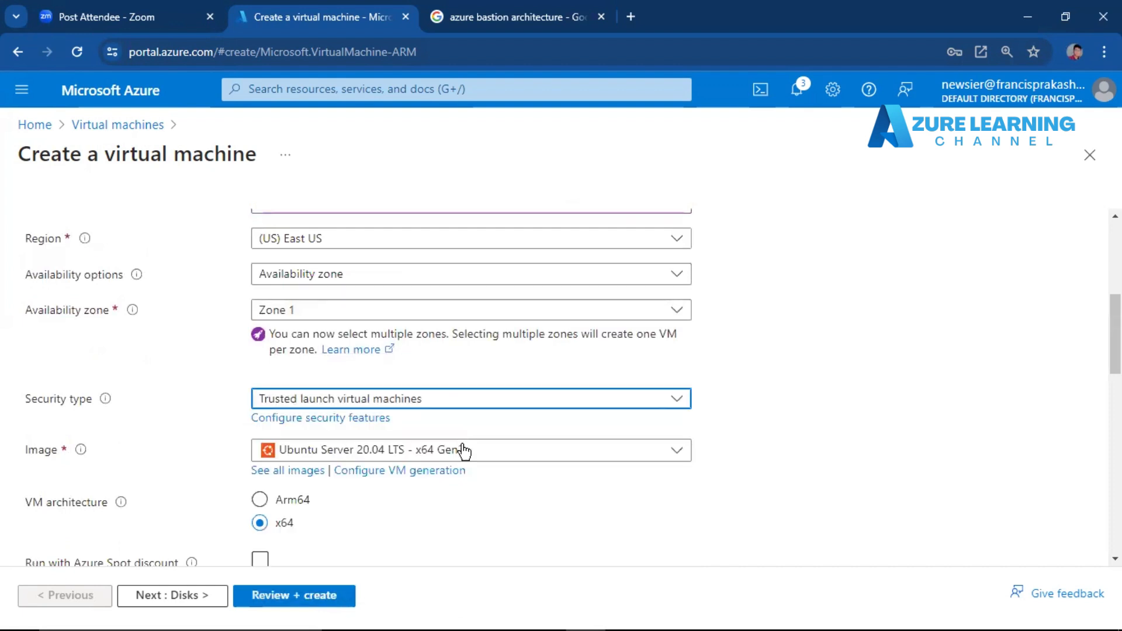
{"action": "left_click", "coordinate": [458, 456]}
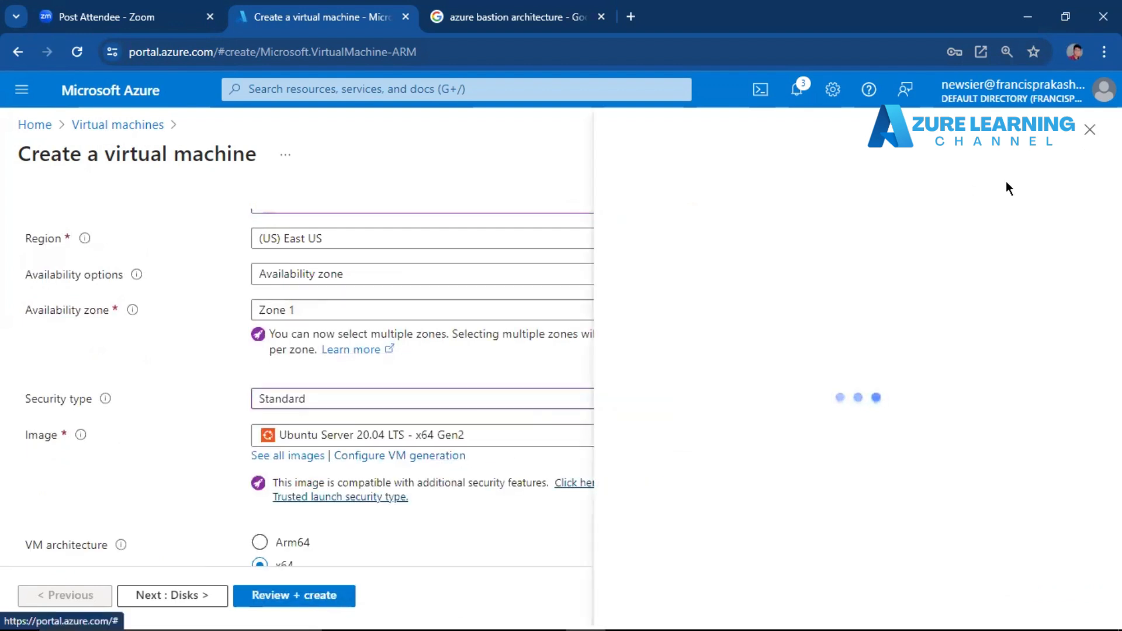
{"action": "left_click", "coordinate": [1089, 129]}
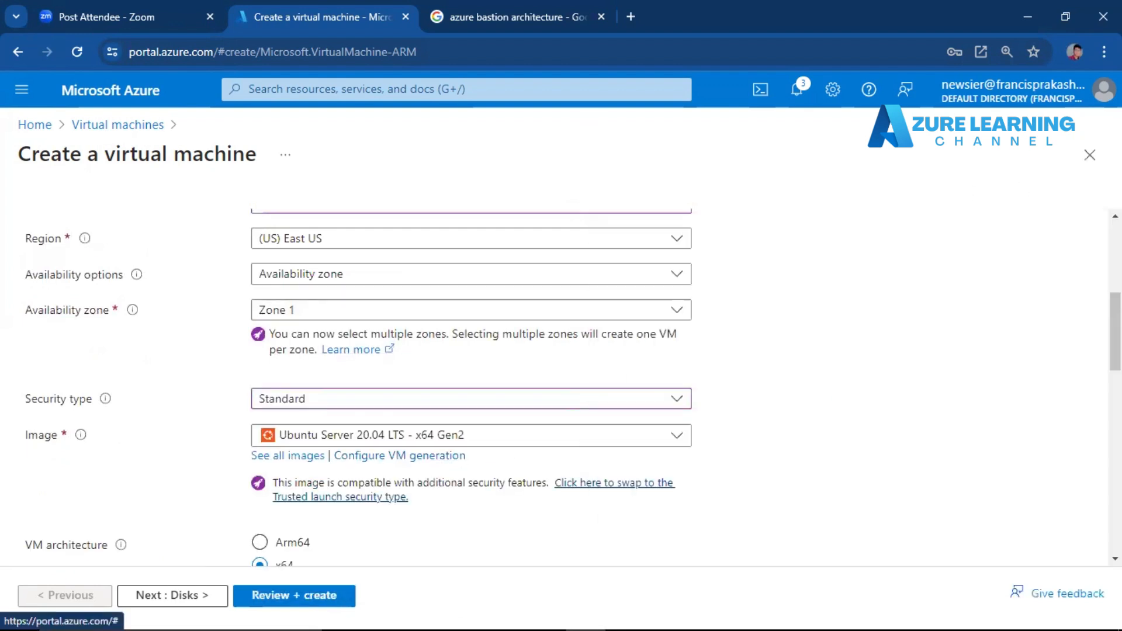
{"action": "left_click", "coordinate": [598, 448]}
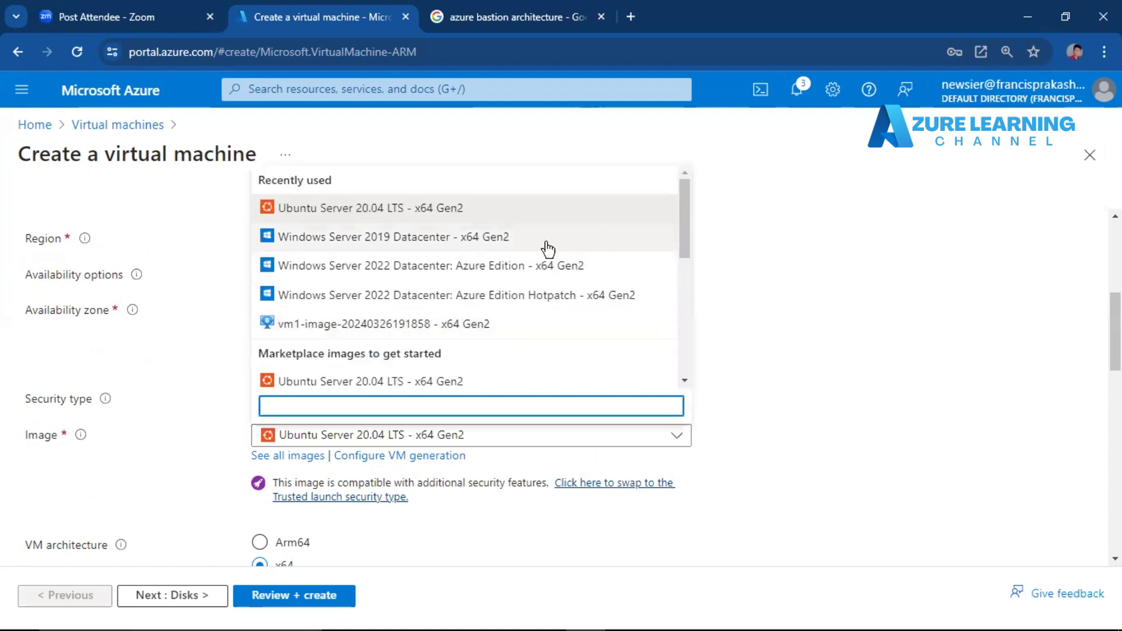
{"action": "left_click", "coordinate": [404, 230]}
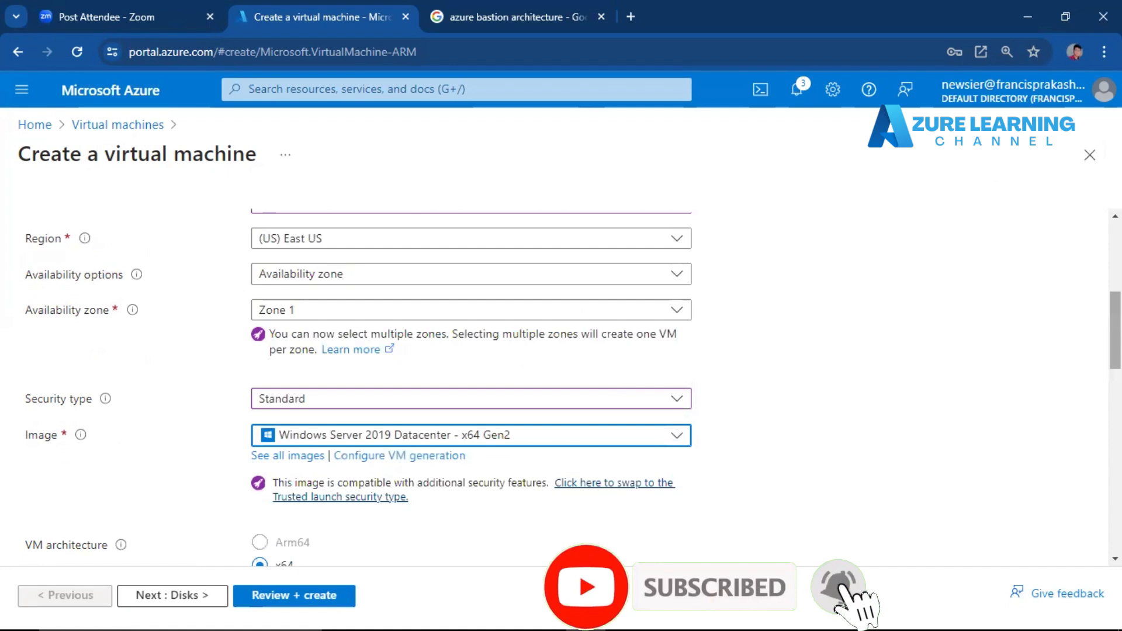
Set the administrator username to rootadmin and fill in the password and its confirmation from the saved credentials.
{"action": "scroll", "coordinate": [743, 378], "scroll_direction": "down", "scroll_amount": 3}
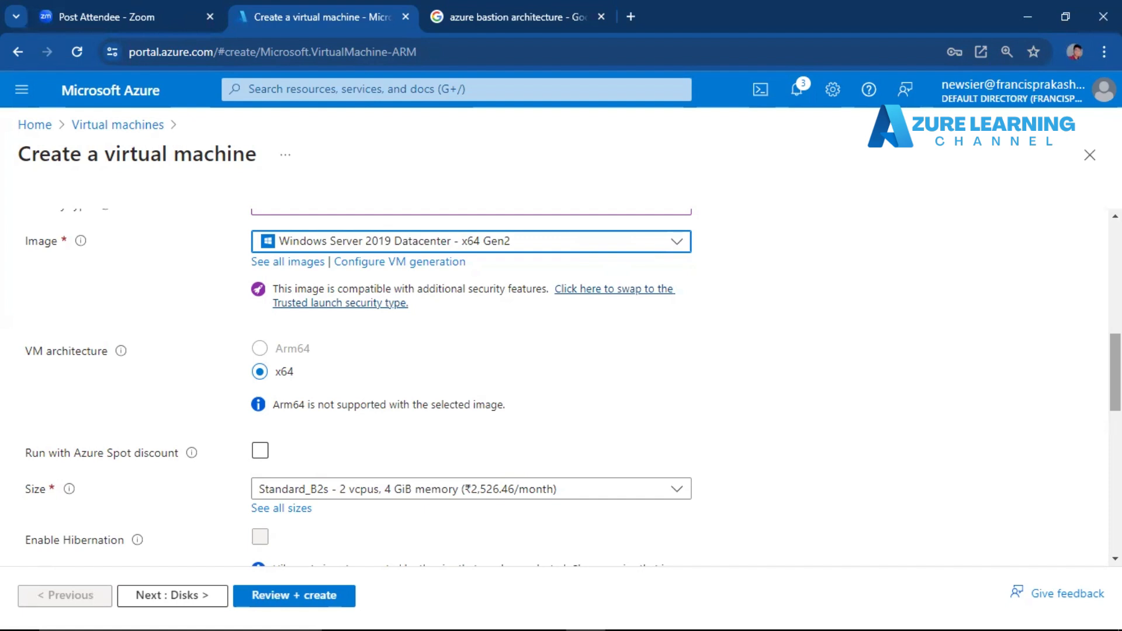
{"action": "scroll", "coordinate": [613, 461], "scroll_direction": "down", "scroll_amount": 5}
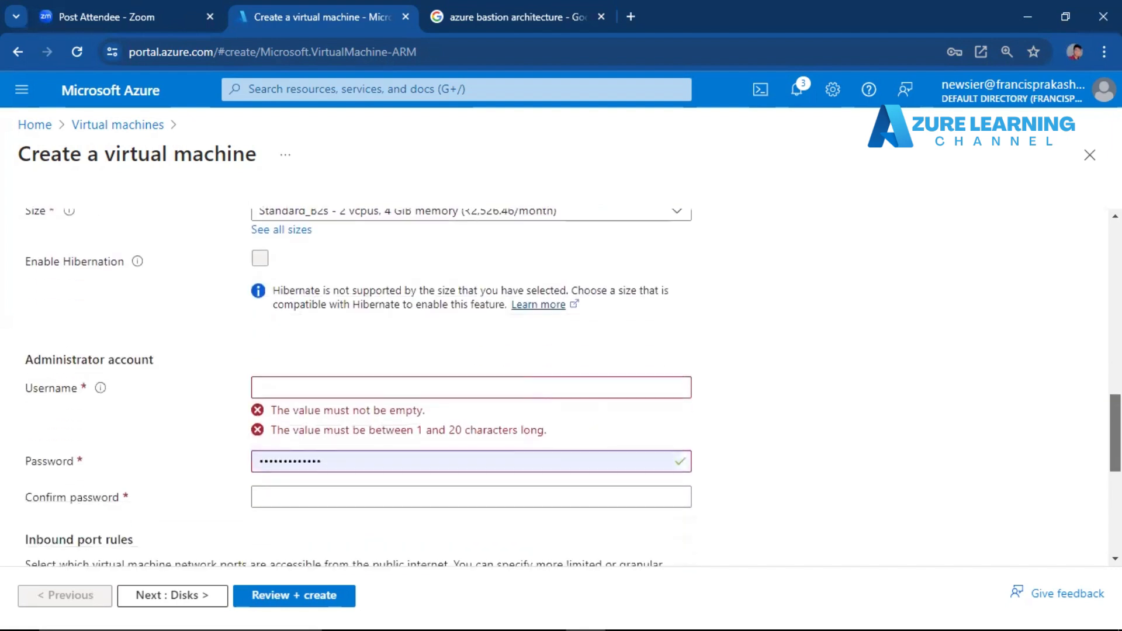
{"action": "left_click", "coordinate": [544, 384]}
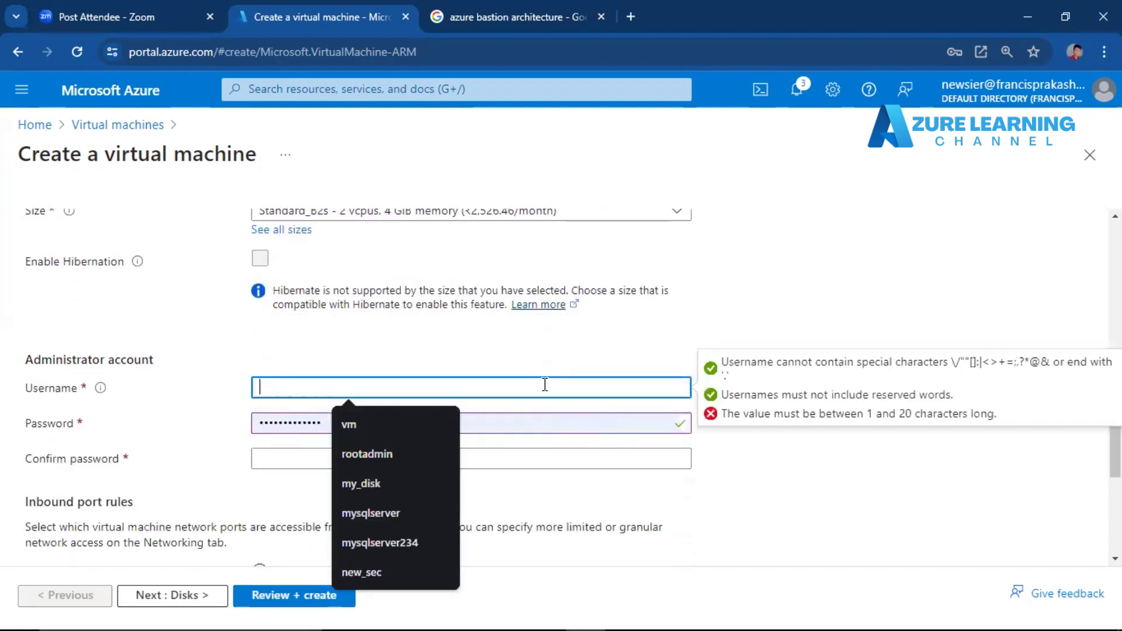
{"action": "left_click", "coordinate": [389, 458]}
{"action": "left_click", "coordinate": [350, 462]}
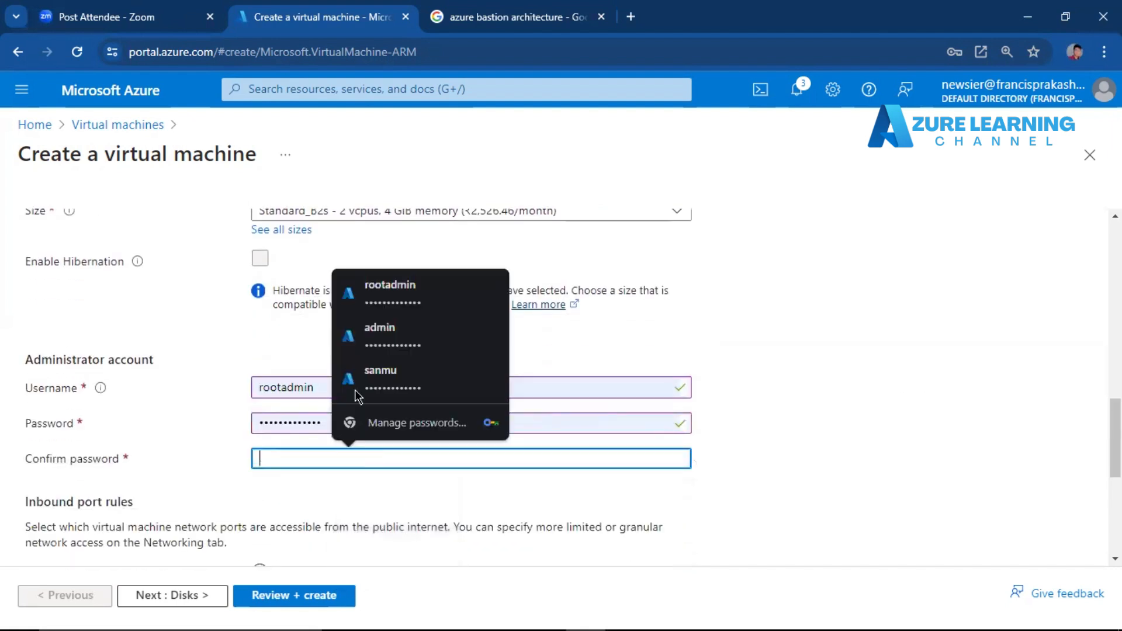
{"action": "left_click", "coordinate": [430, 290]}
Examine the selectable public inbound ports for the virtual machine without changing the selection.
{"action": "scroll", "coordinate": [653, 367], "scroll_direction": "down", "scroll_amount": 5}
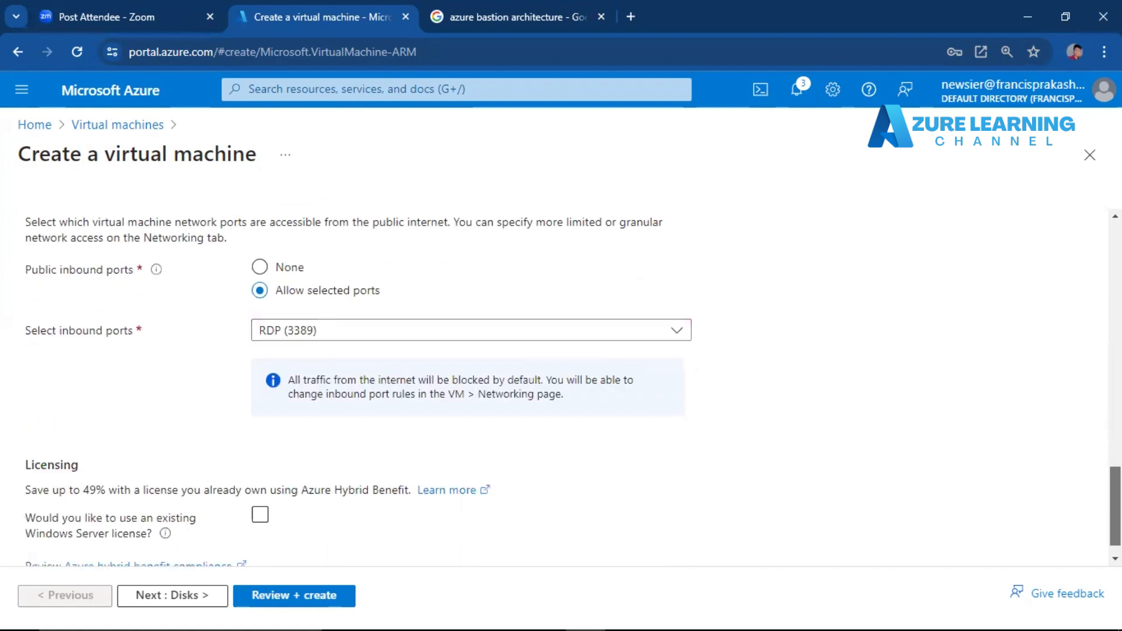
{"action": "left_click", "coordinate": [624, 310]}
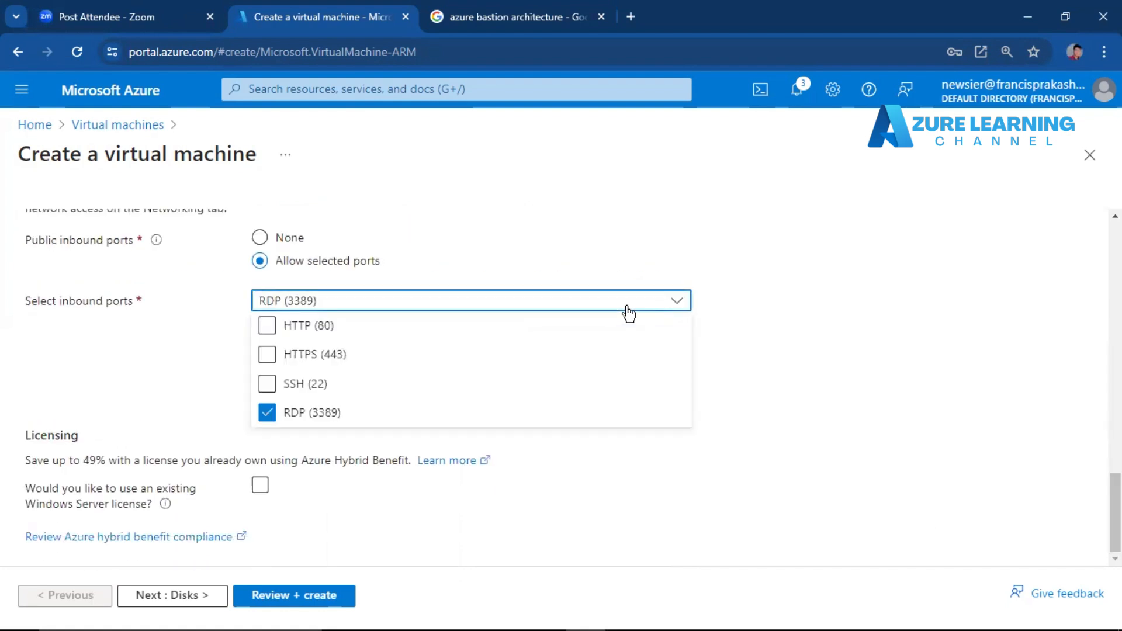
{"action": "left_click", "coordinate": [874, 313]}
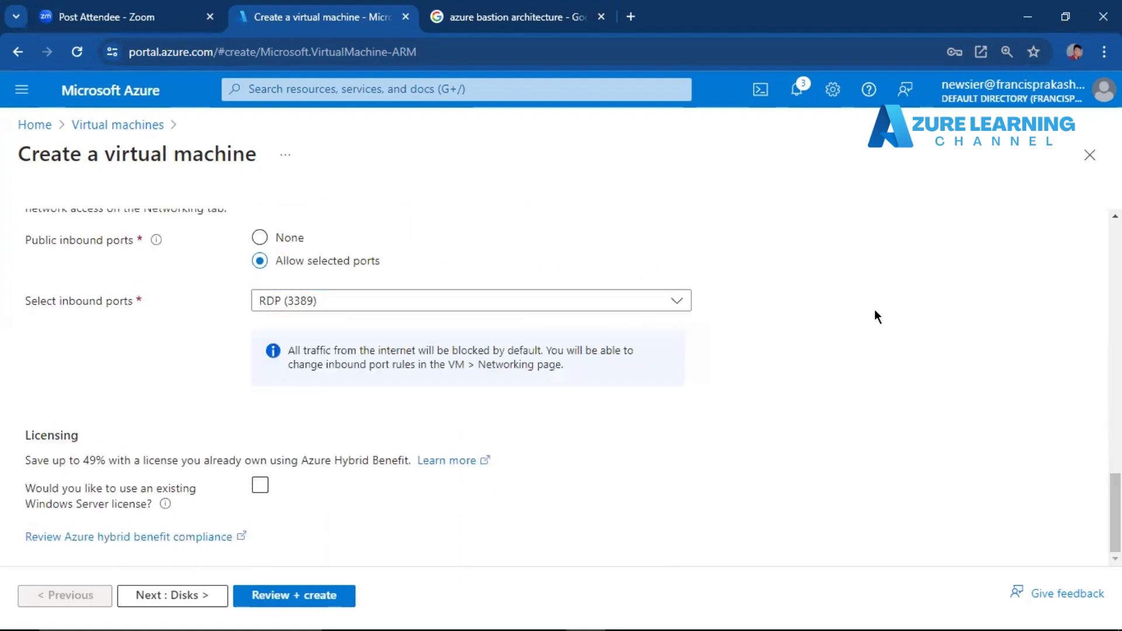
{"action": "left_click", "coordinate": [358, 305]}
{"action": "left_click", "coordinate": [162, 391]}
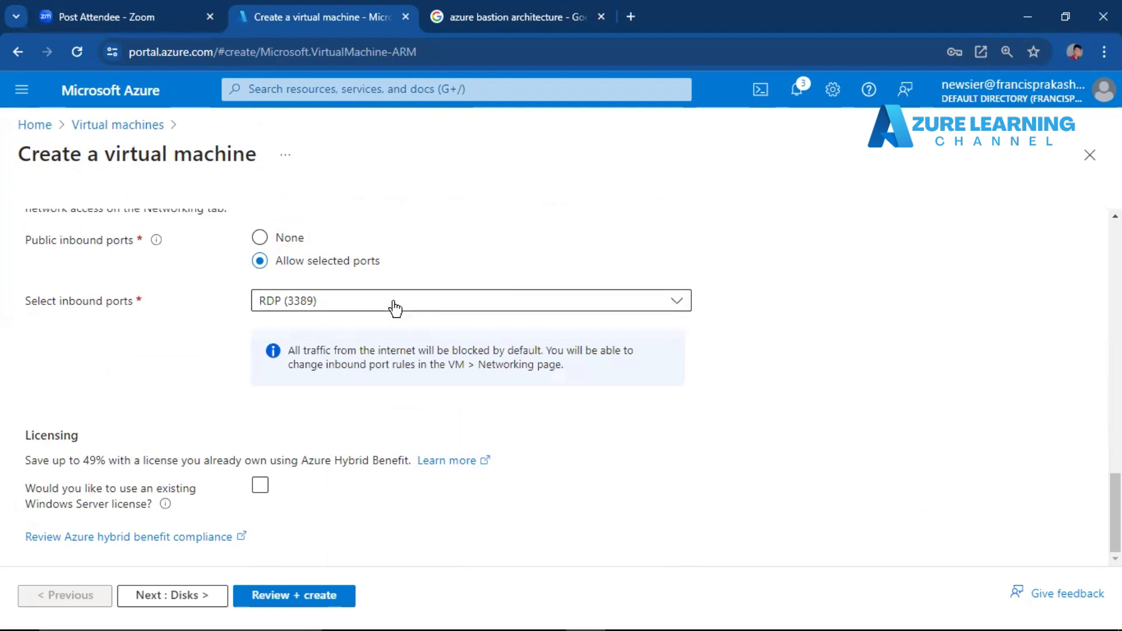
{"action": "left_click", "coordinate": [394, 302]}
{"action": "left_click", "coordinate": [160, 416]}
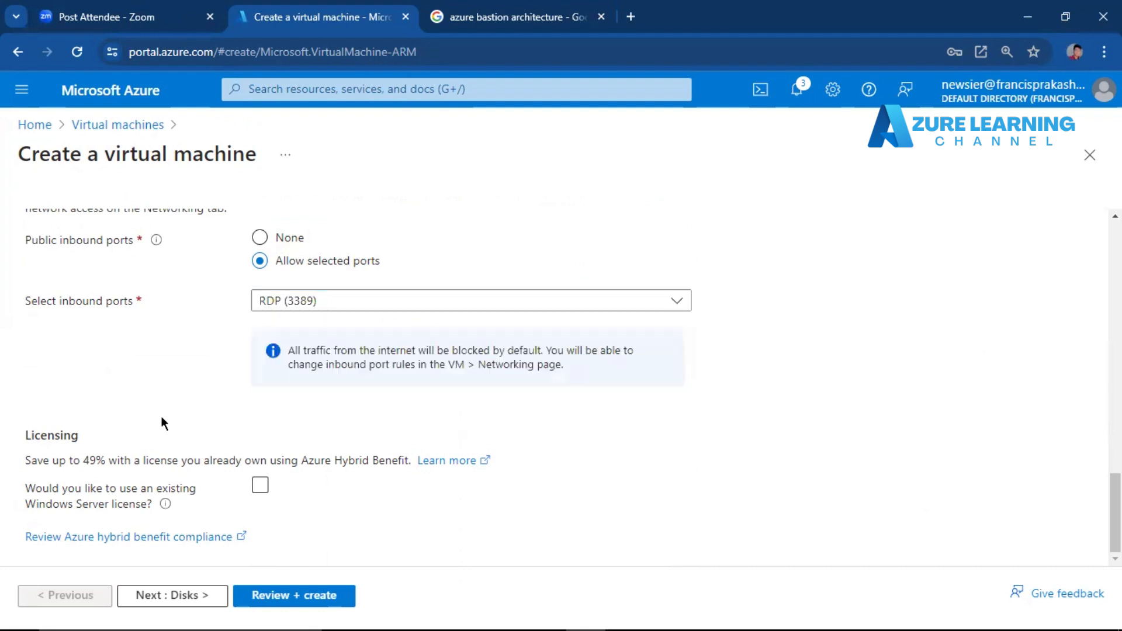
{"action": "left_click", "coordinate": [349, 309]}
{"action": "left_click", "coordinate": [121, 401]}
Accept the default disk settings and enable deletion of the public IP and NIC when the VM is deleted.
{"action": "left_click", "coordinate": [193, 597]}
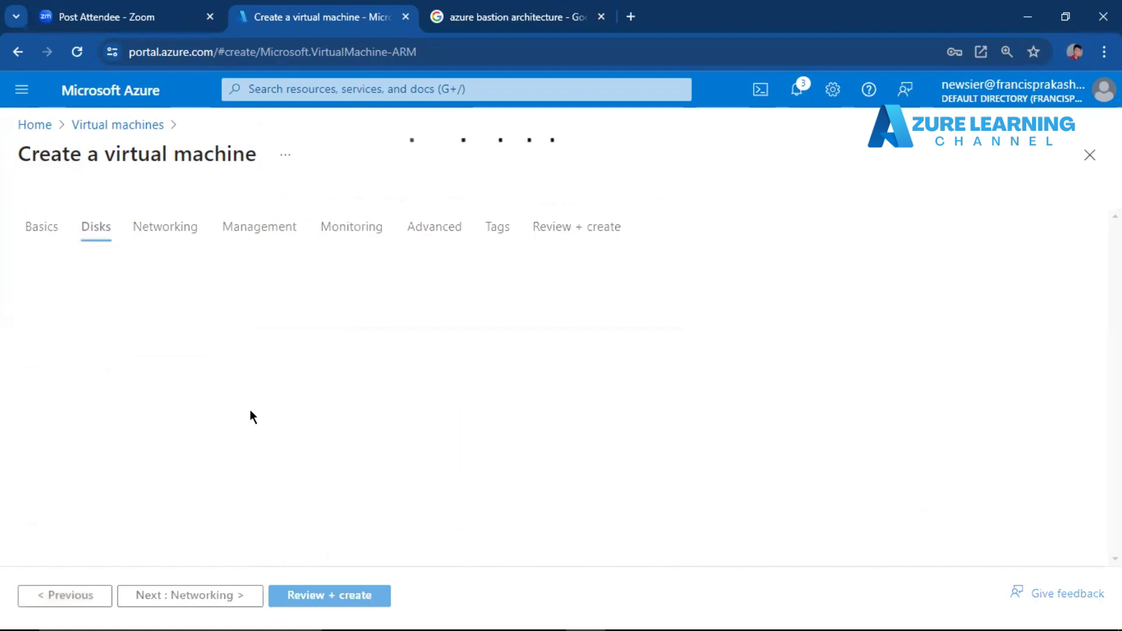
{"action": "scroll", "coordinate": [772, 270], "scroll_direction": "down", "scroll_amount": 5}
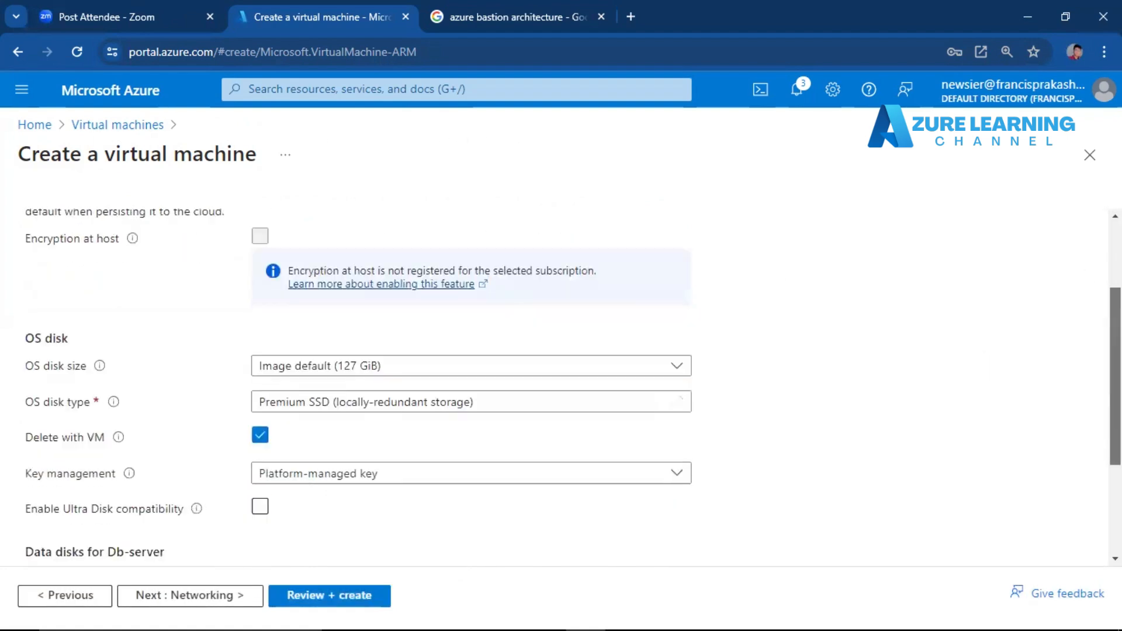
{"action": "left_click", "coordinate": [202, 596]}
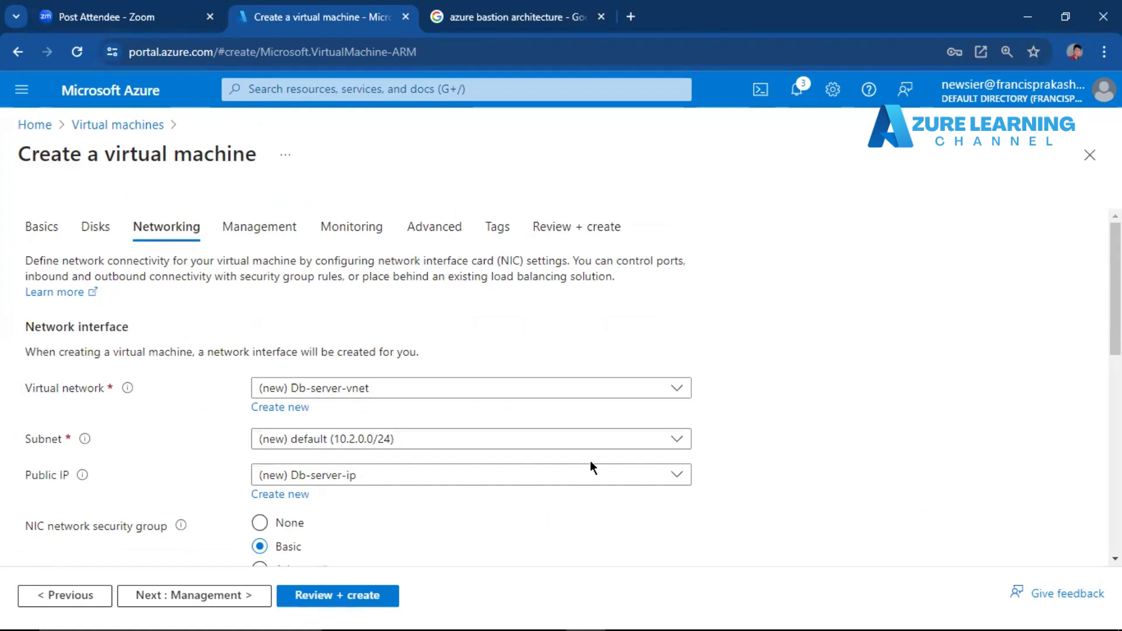
{"action": "scroll", "coordinate": [590, 460], "scroll_direction": "down", "scroll_amount": 4}
{"action": "scroll", "coordinate": [467, 380], "scroll_direction": "down", "scroll_amount": 6}
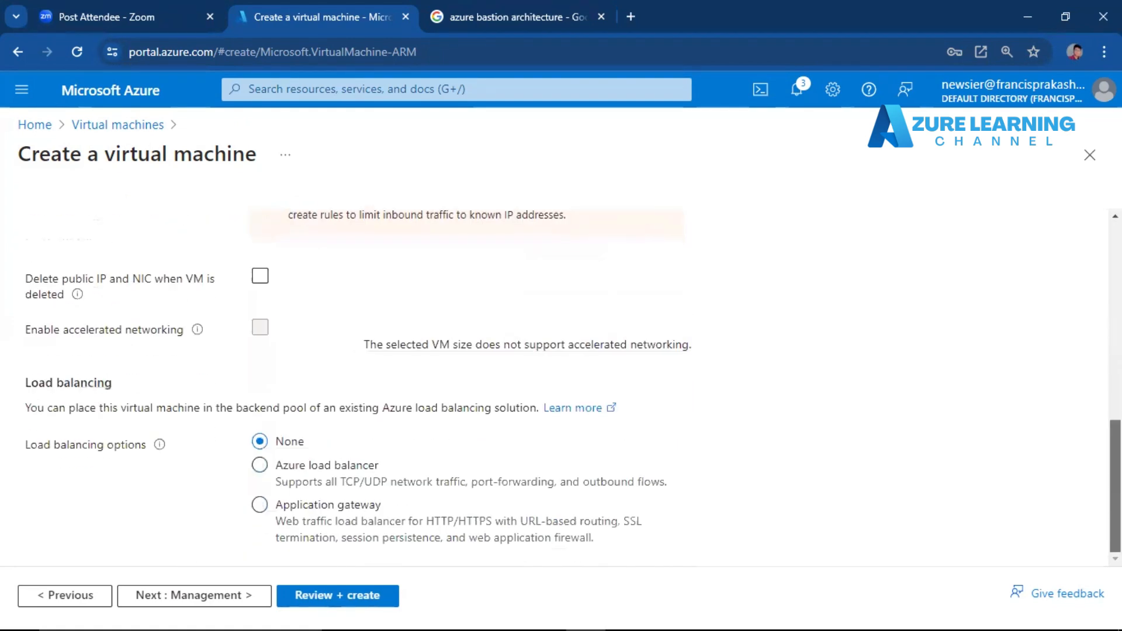
{"action": "left_click", "coordinate": [260, 276]}
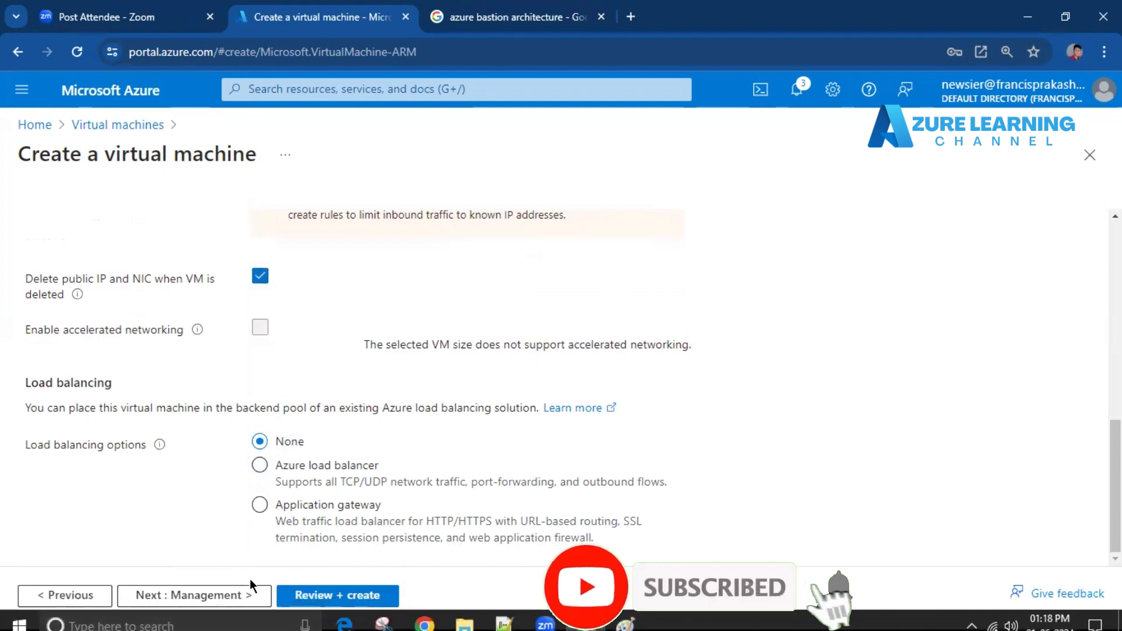
{"action": "left_click", "coordinate": [242, 596]}
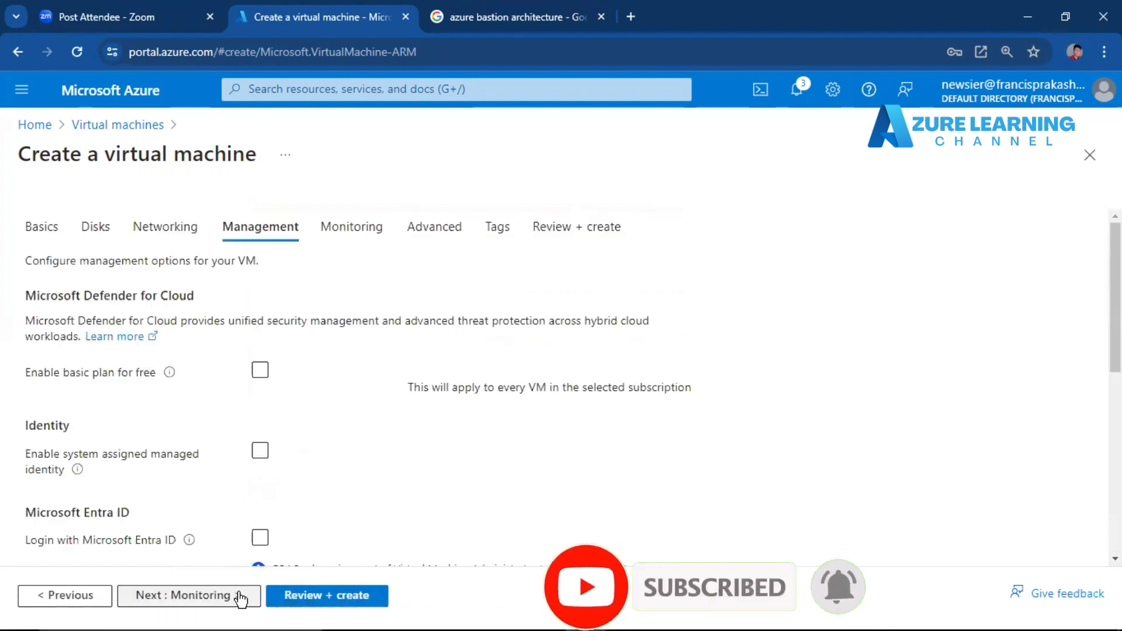
{"action": "left_click", "coordinate": [241, 597]}
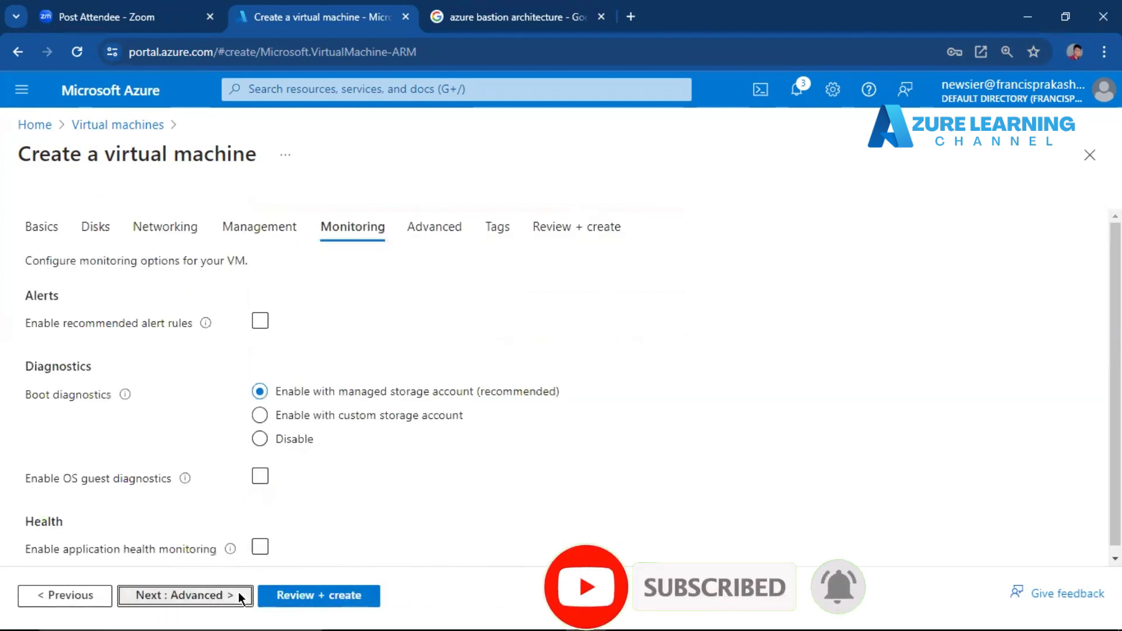
{"action": "left_click", "coordinate": [239, 596]}
{"action": "left_click", "coordinate": [200, 597]}
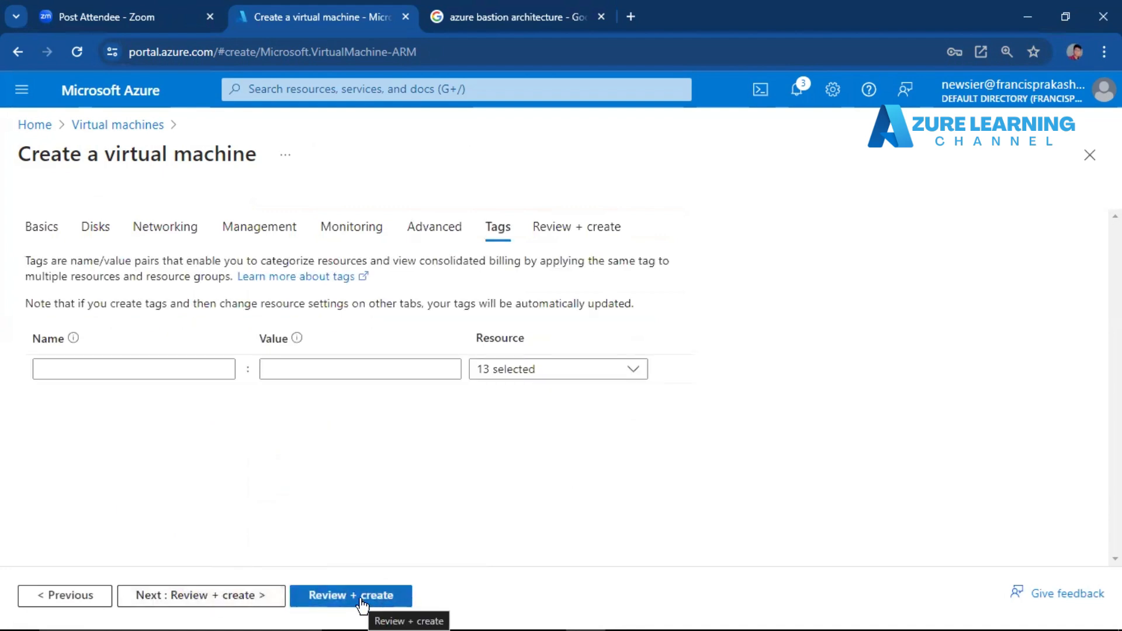
{"action": "left_click", "coordinate": [62, 601]}
{"action": "left_click", "coordinate": [61, 602]}
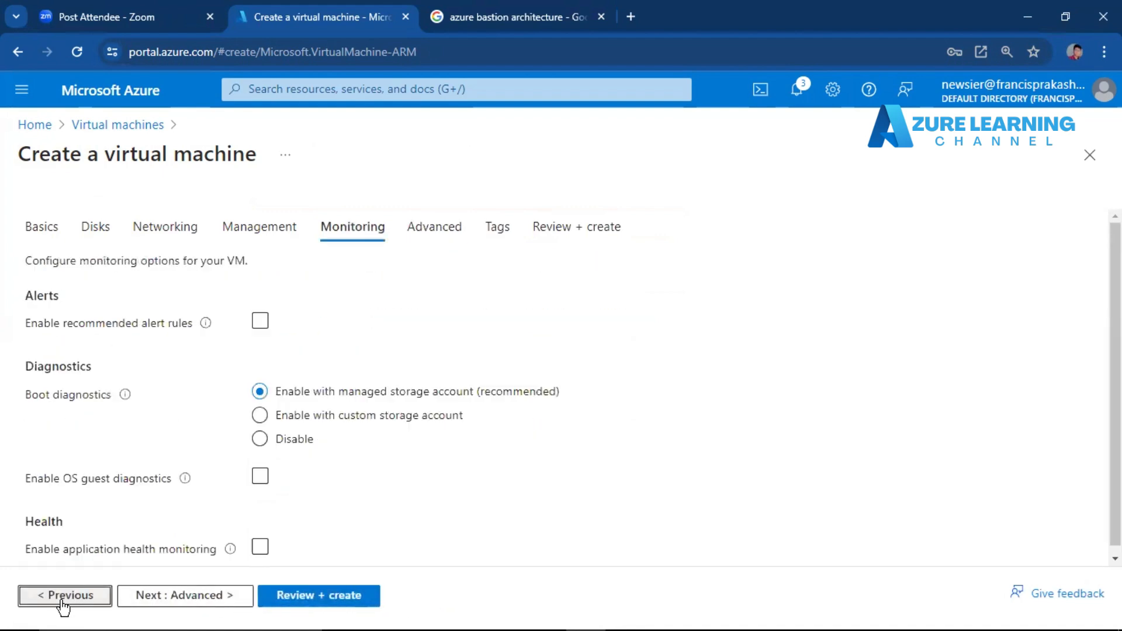
{"action": "left_click", "coordinate": [62, 602]}
{"action": "left_click", "coordinate": [62, 602]}
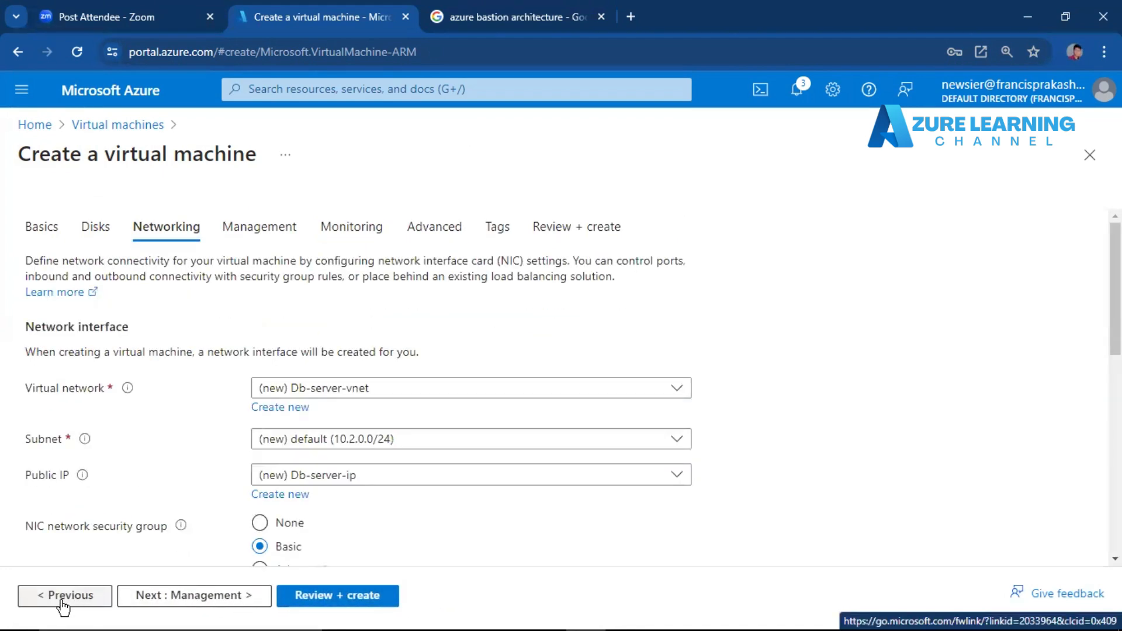
Keep the default subnet and set the virtual machine's public IP to None.
{"action": "left_click", "coordinate": [487, 442]}
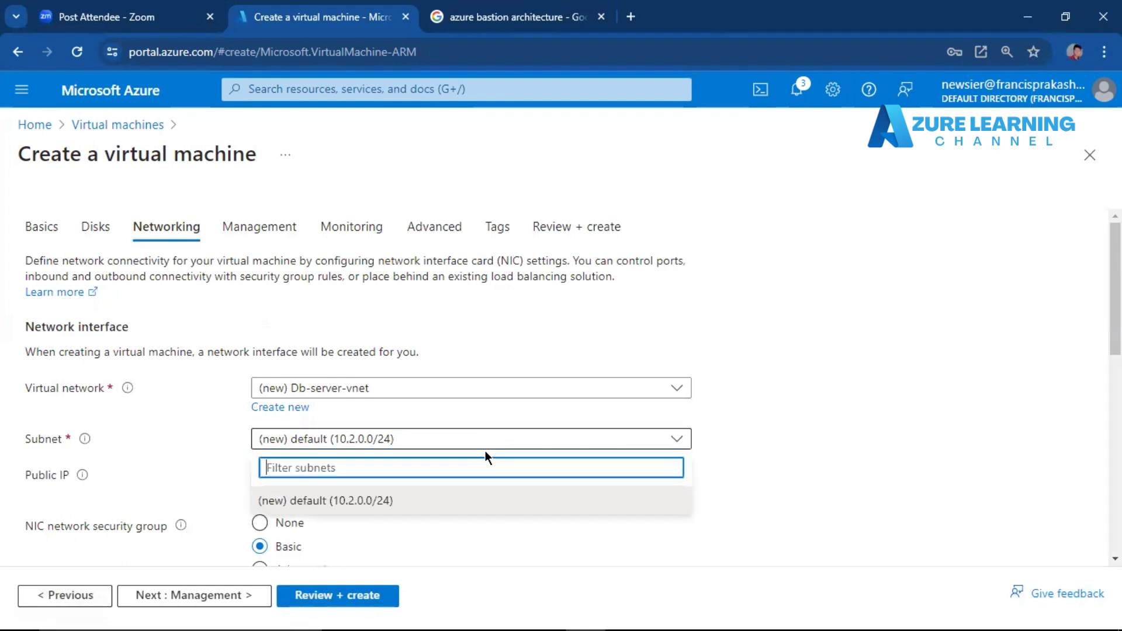
{"action": "left_click", "coordinate": [217, 463]}
{"action": "left_click", "coordinate": [296, 476]}
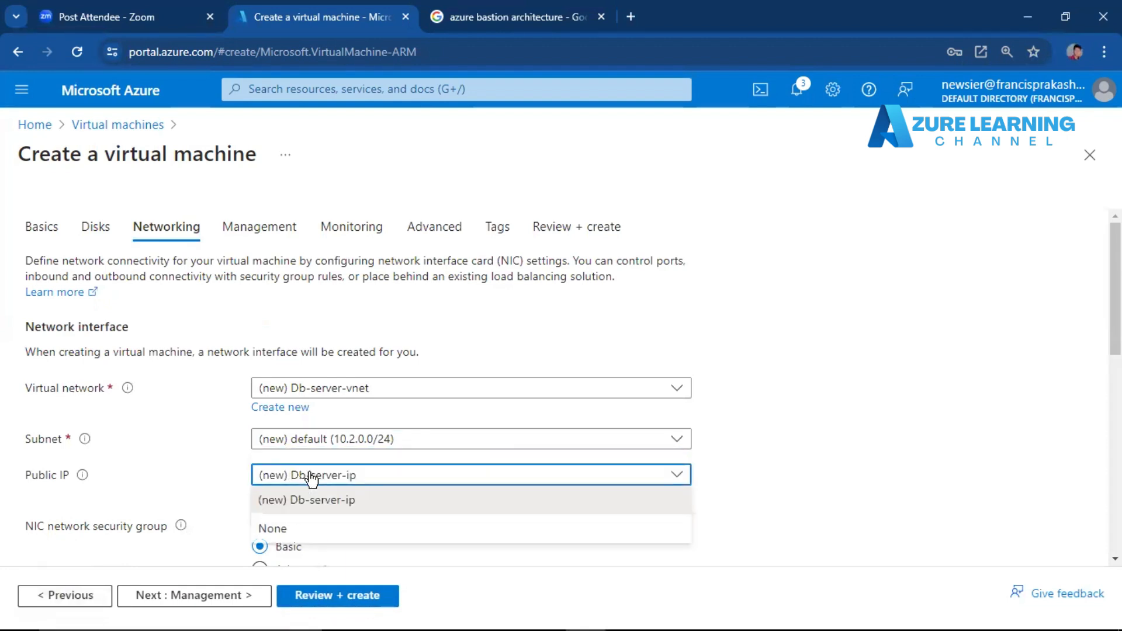
{"action": "left_click", "coordinate": [330, 528]}
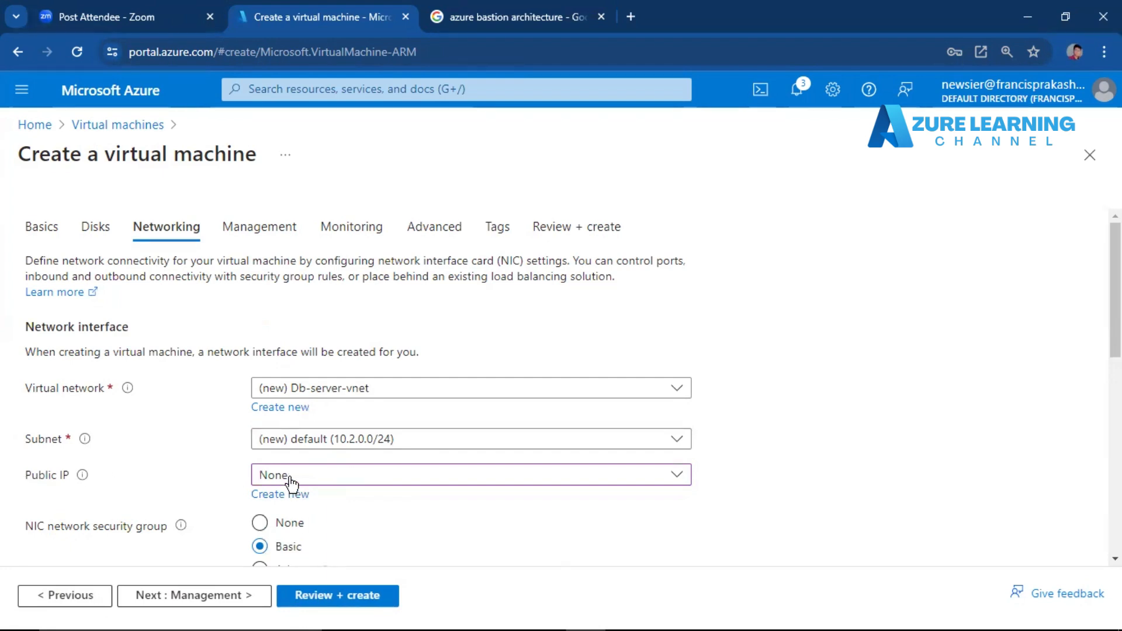
Keep the default management, monitoring and advanced settings, and add a tag named server with the value Db-team.
{"action": "left_click", "coordinate": [225, 596]}
{"action": "left_click", "coordinate": [225, 595]}
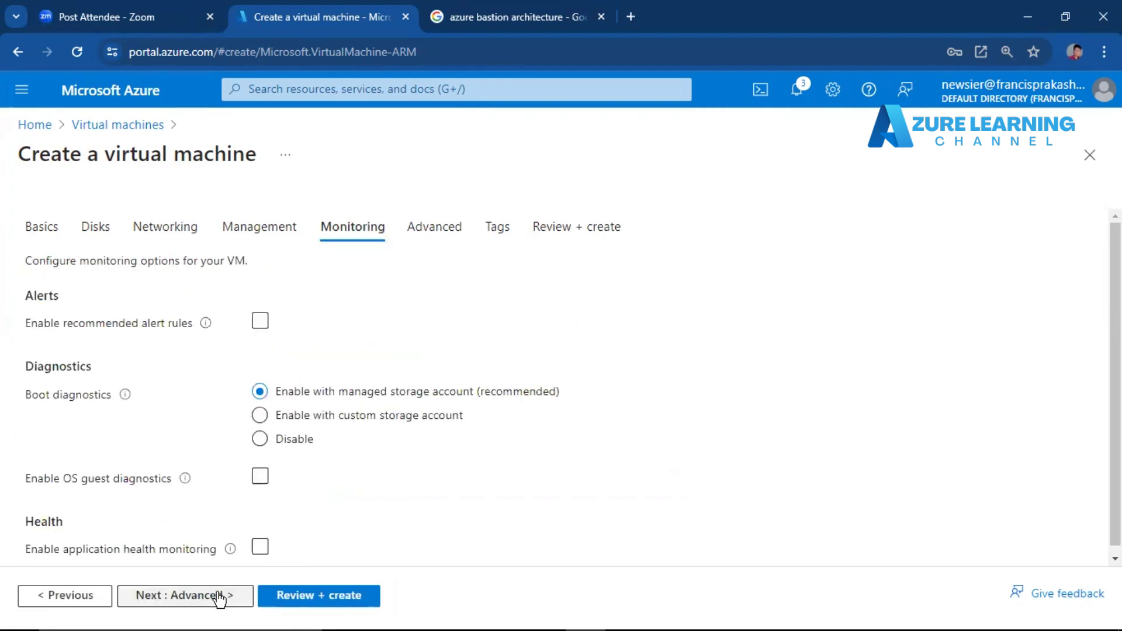
{"action": "left_click", "coordinate": [221, 596]}
{"action": "left_click", "coordinate": [220, 596]}
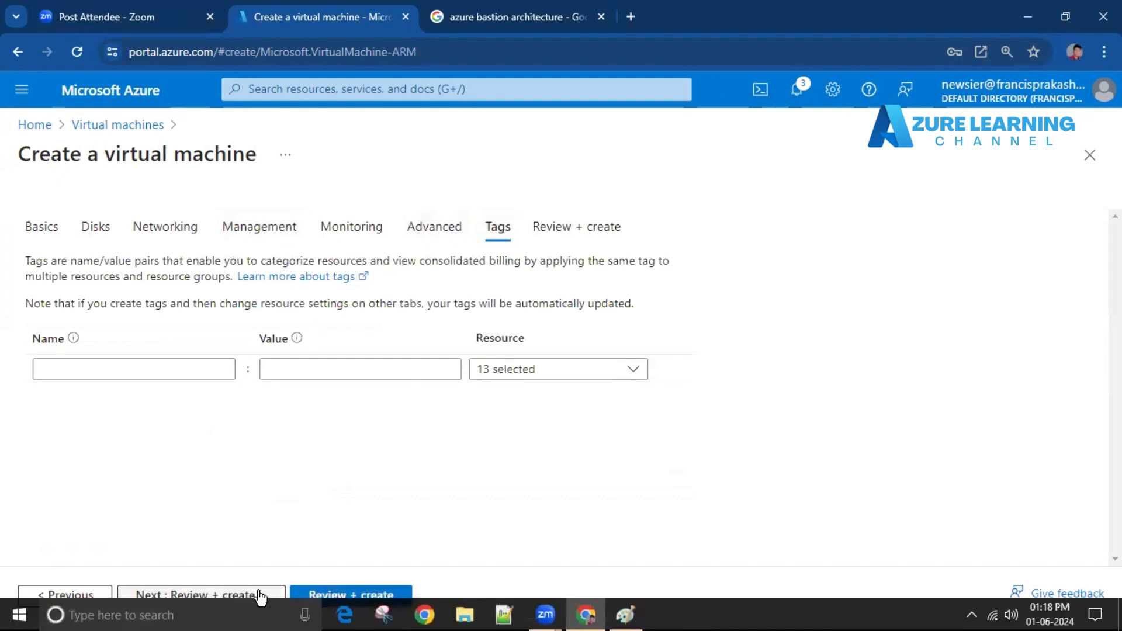
{"action": "left_click", "coordinate": [149, 368]}
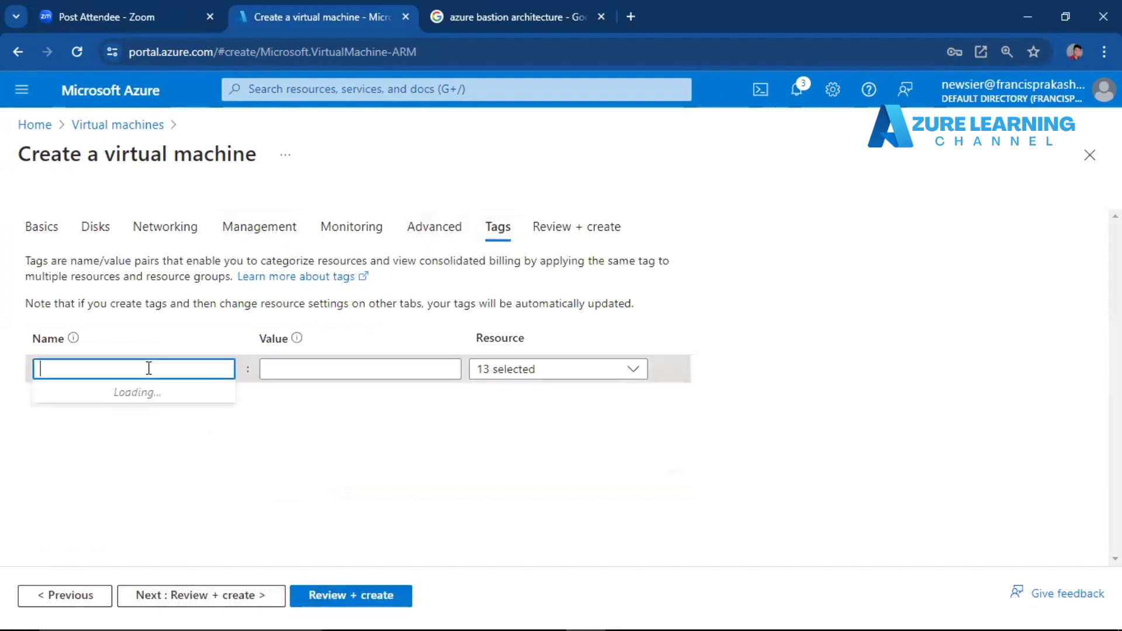
{"action": "type", "text": "server"}
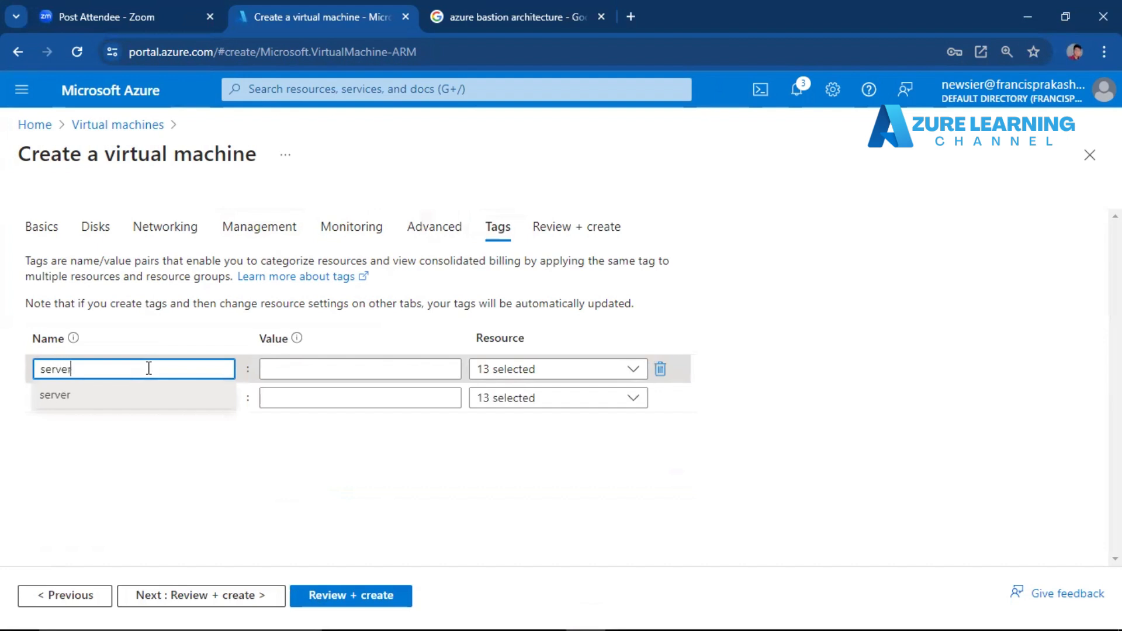
{"action": "left_click", "coordinate": [302, 361]}
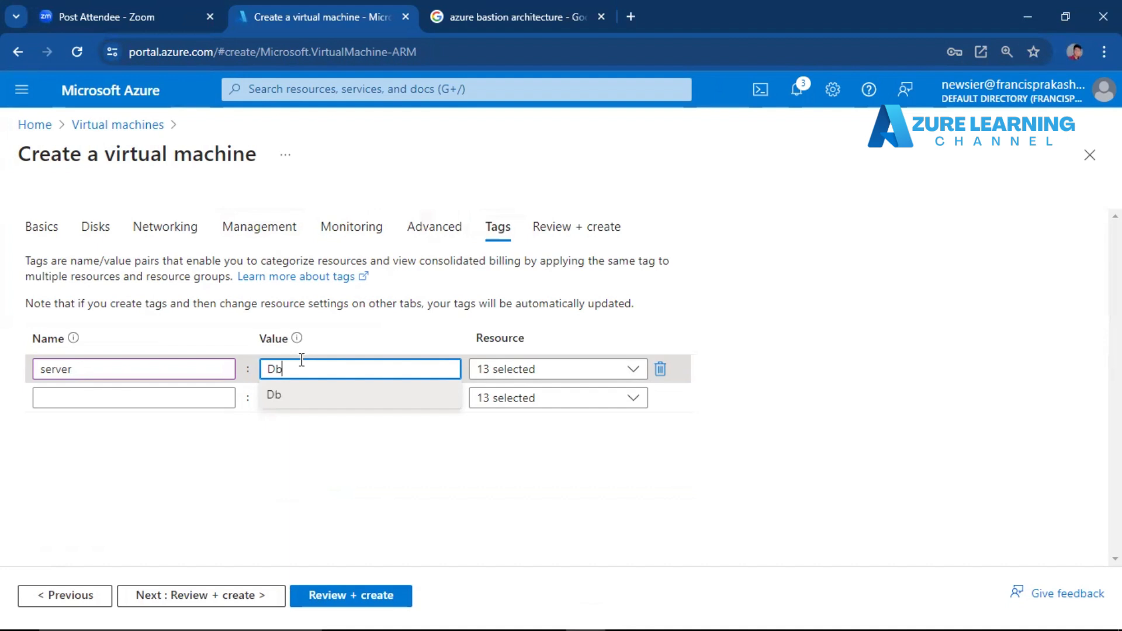
{"action": "type", "text": "Db team"}
{"action": "key", "text": "BackSpace"}
{"action": "type", "text": "-"}
{"action": "left_click", "coordinate": [541, 474]}
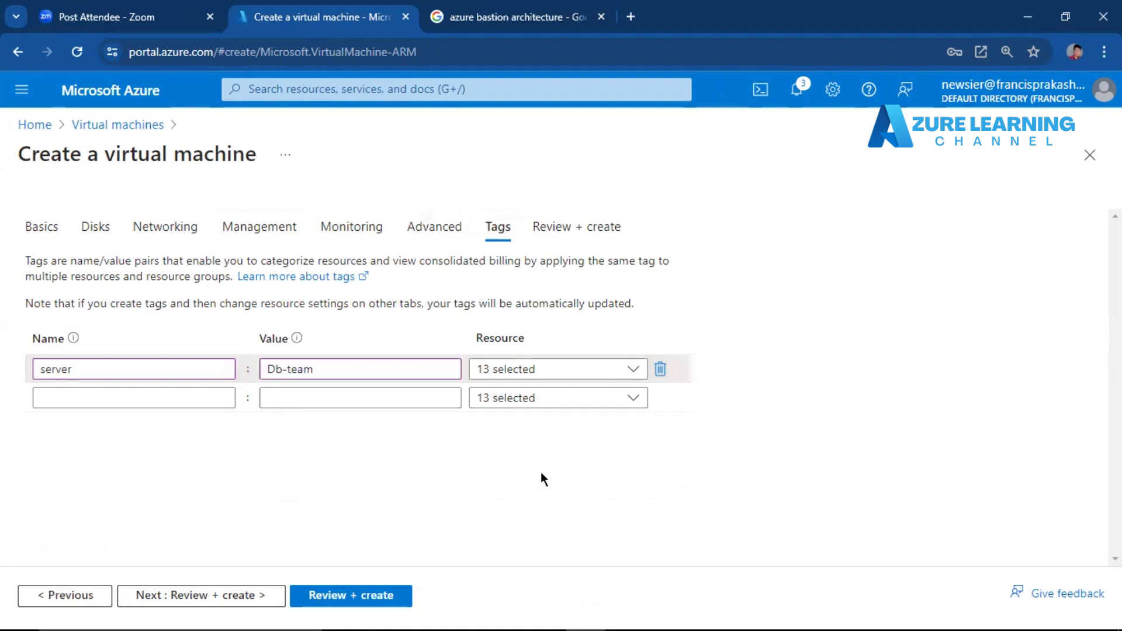
Validate and create the Db-server virtual machine, and open the details of its deployment.
{"action": "left_click", "coordinate": [346, 597]}
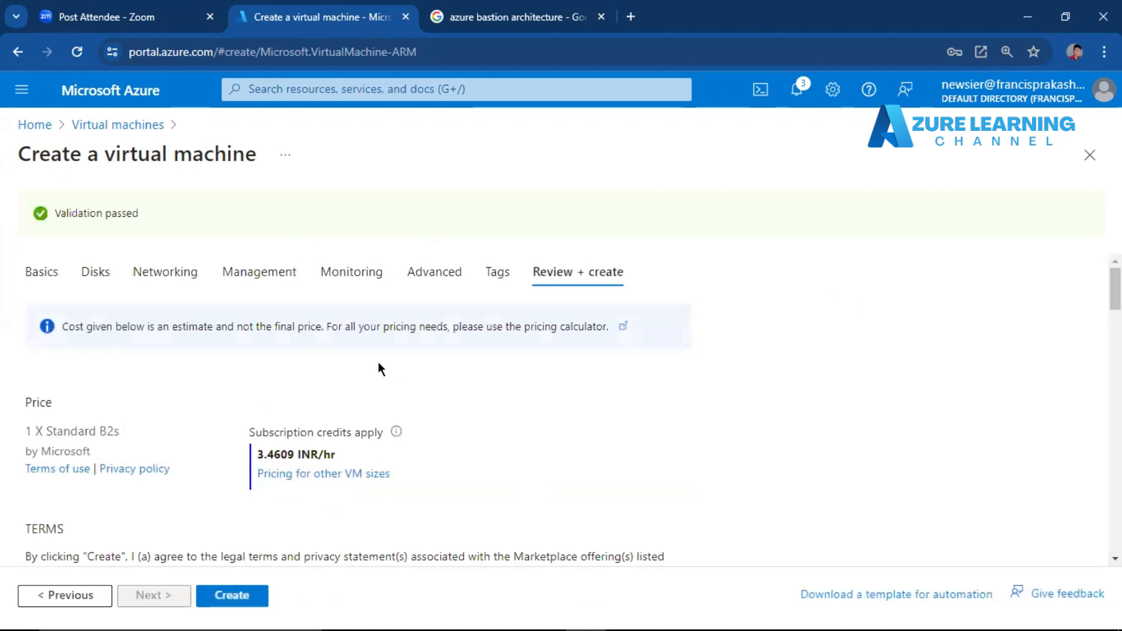
{"action": "left_click", "coordinate": [240, 606]}
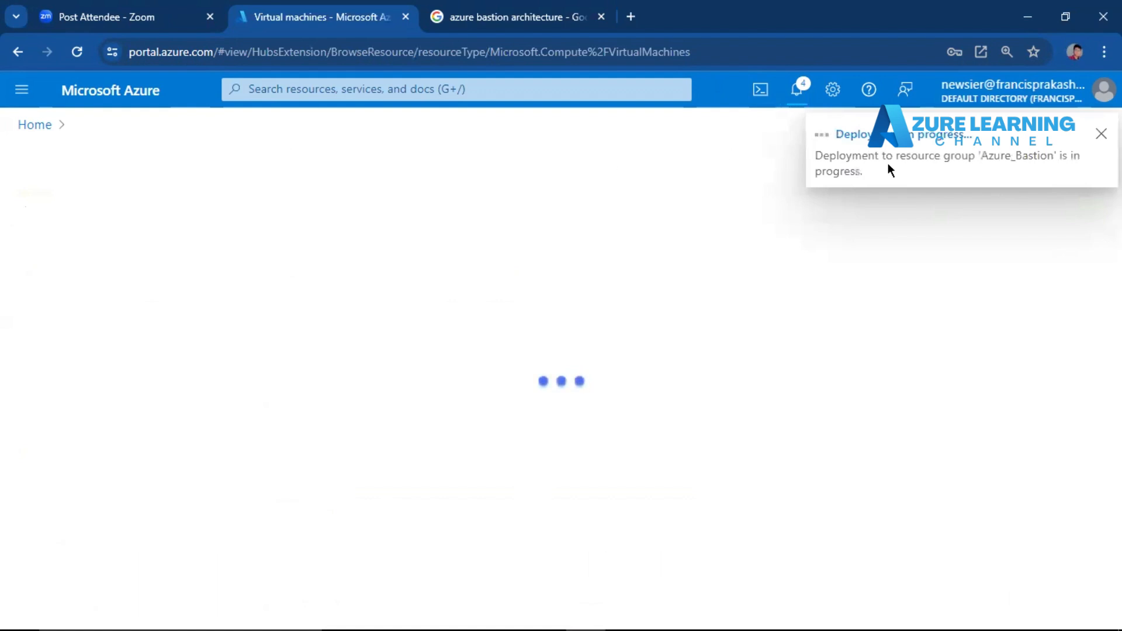
{"action": "left_click", "coordinate": [838, 138]}
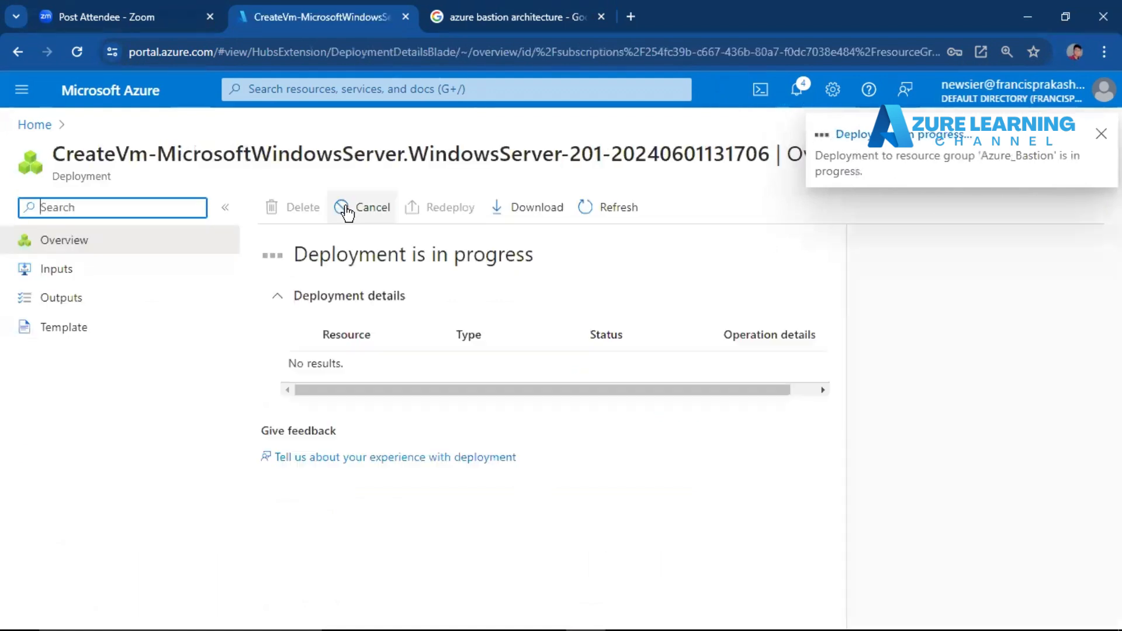
{"action": "left_click_drag", "start_coordinate": [52, 154], "coordinate": [785, 138]}
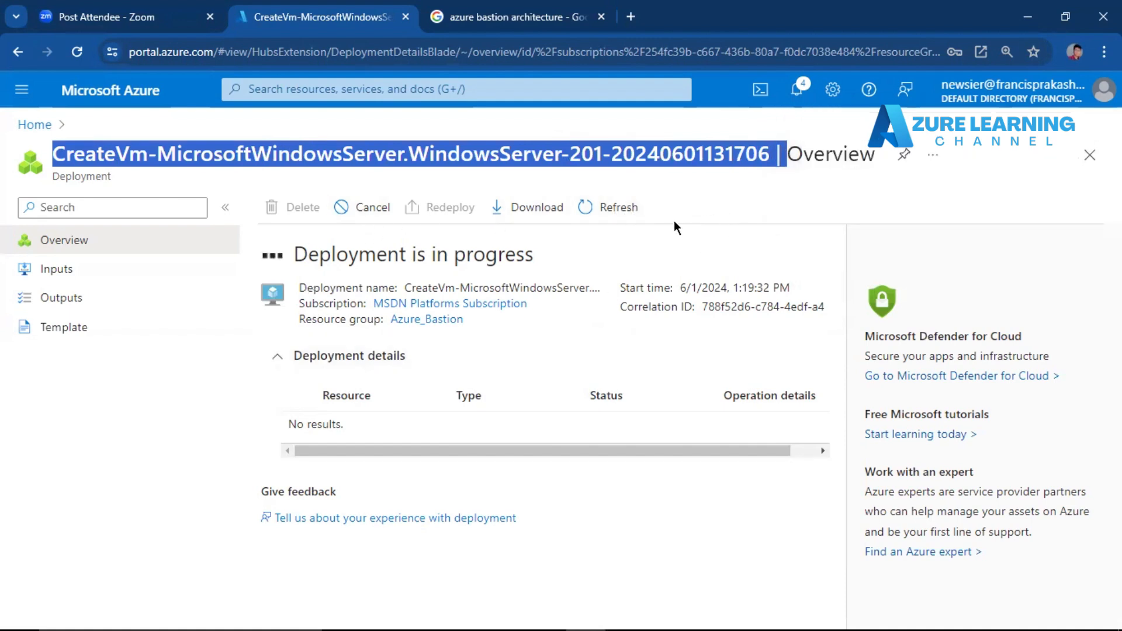
Open the Azure_Bastion resource group and refresh its list of resources to check what has been deployed.
{"action": "left_click", "coordinate": [33, 126]}
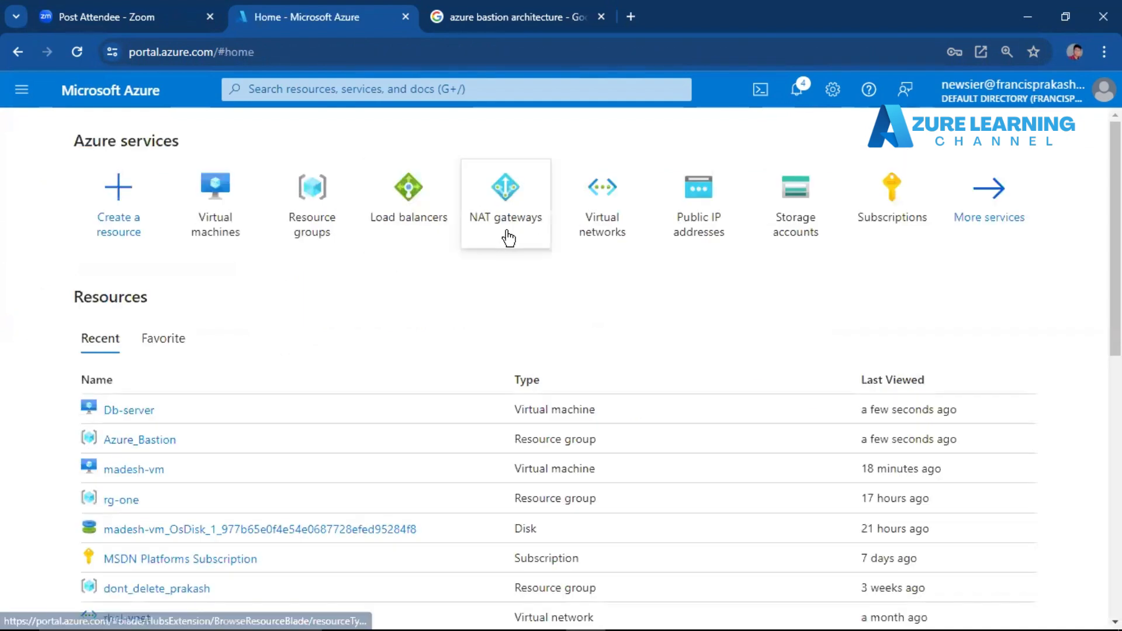
{"action": "left_click", "coordinate": [318, 230]}
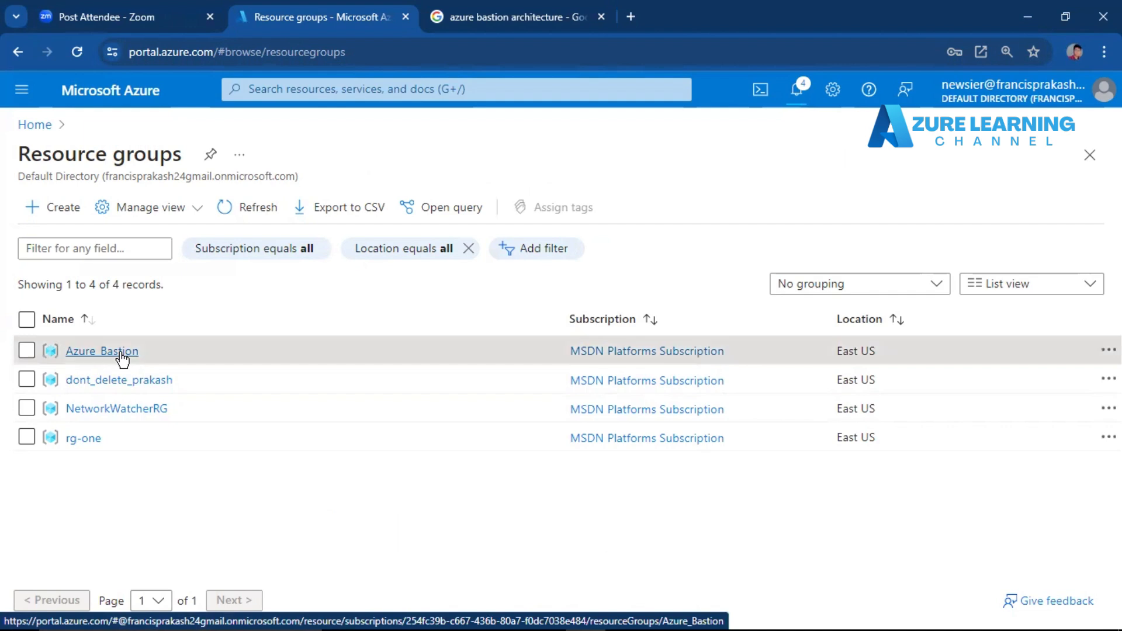
{"action": "left_click", "coordinate": [121, 353]}
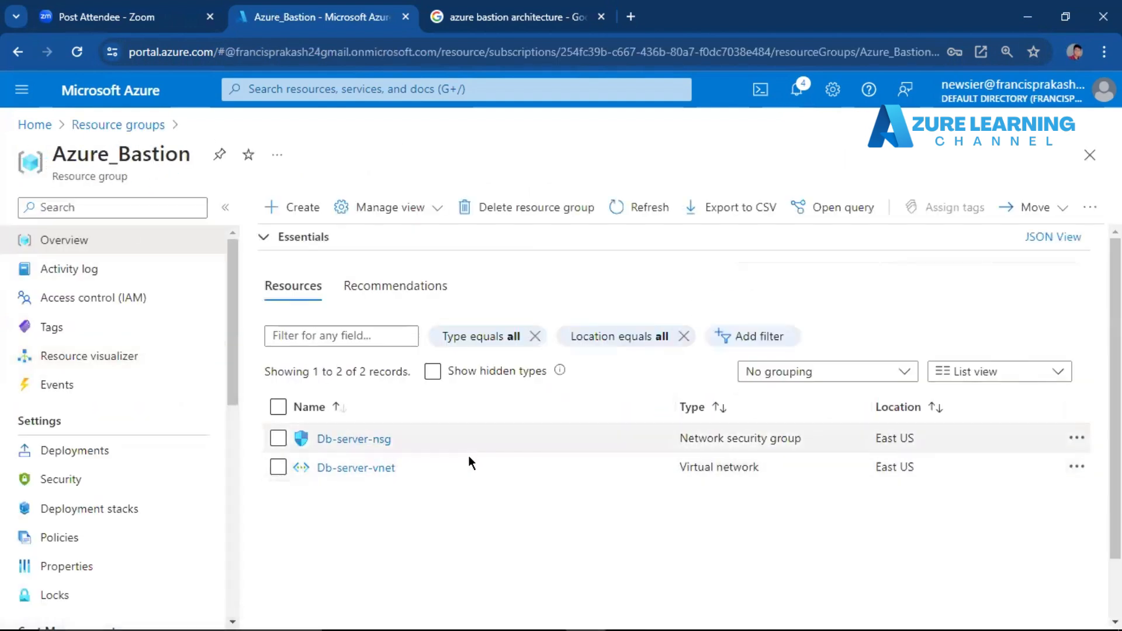
{"action": "left_click", "coordinate": [650, 208]}
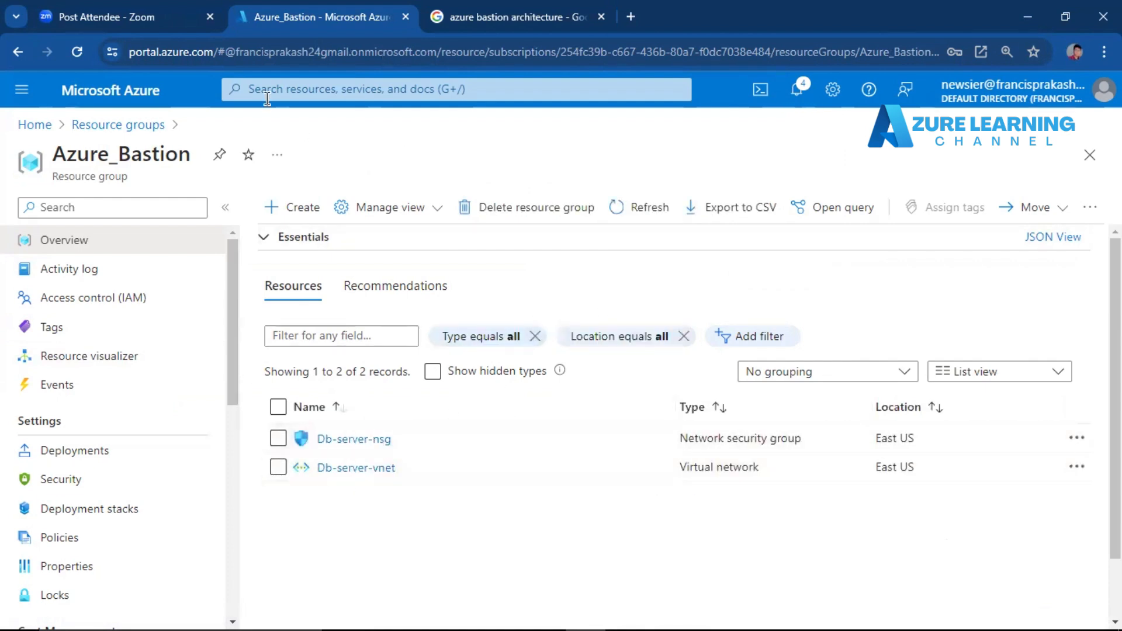
{"action": "left_click_drag", "start_coordinate": [233, 272], "coordinate": [238, 220]}
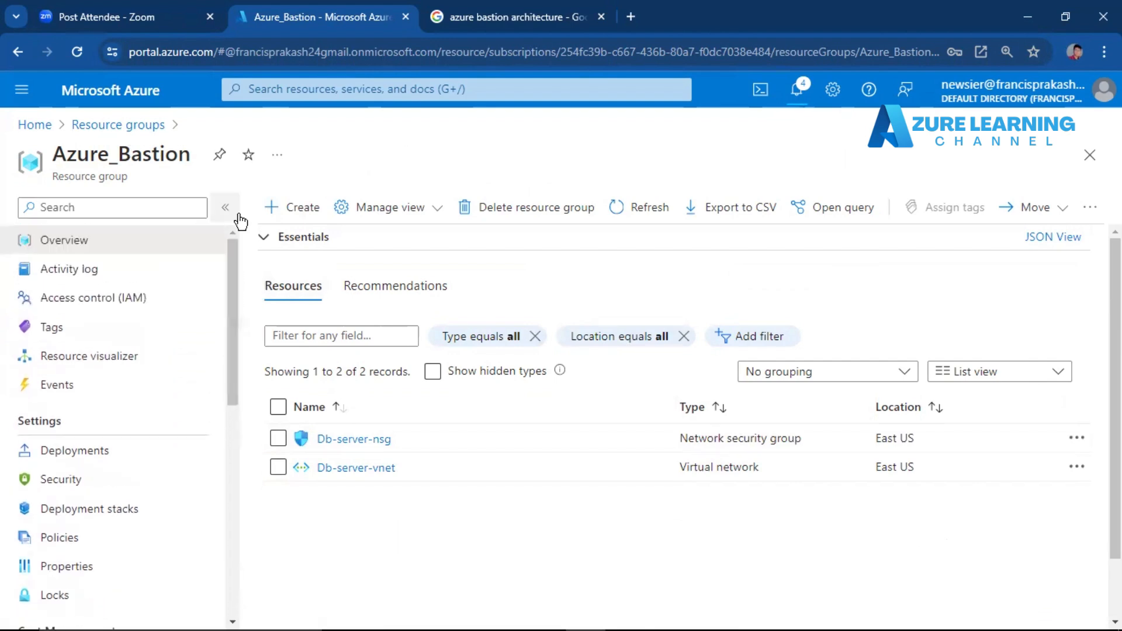
Check Db-server's status in the virtual machines list and examine the details of its running deployment.
{"action": "left_click", "coordinate": [47, 125]}
{"action": "left_click", "coordinate": [319, 196]}
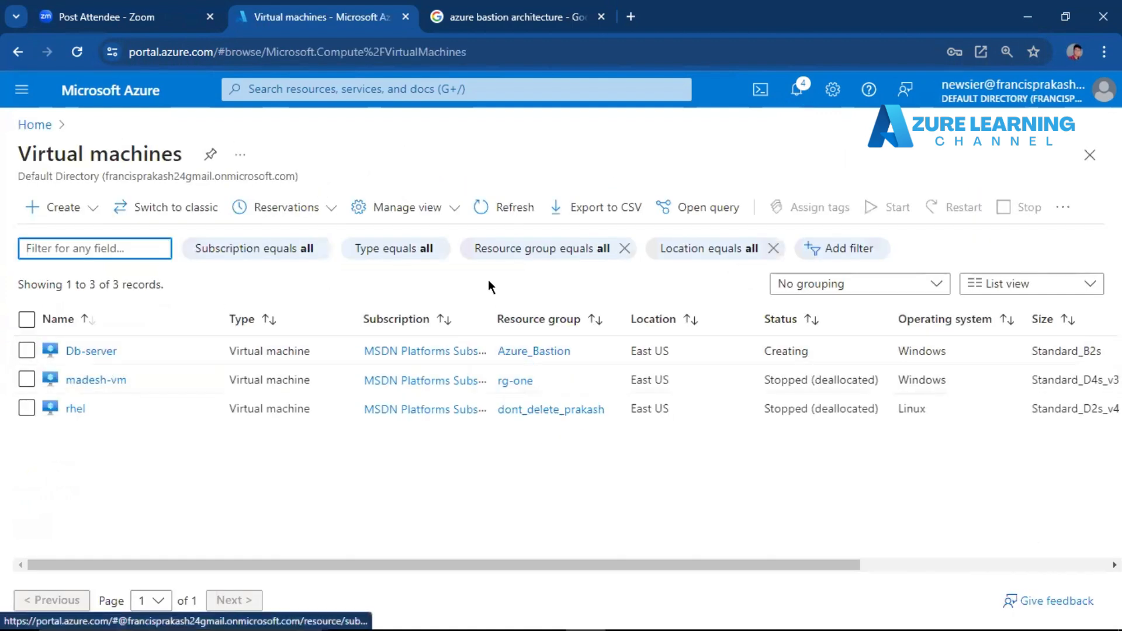
{"action": "left_click", "coordinate": [796, 89]}
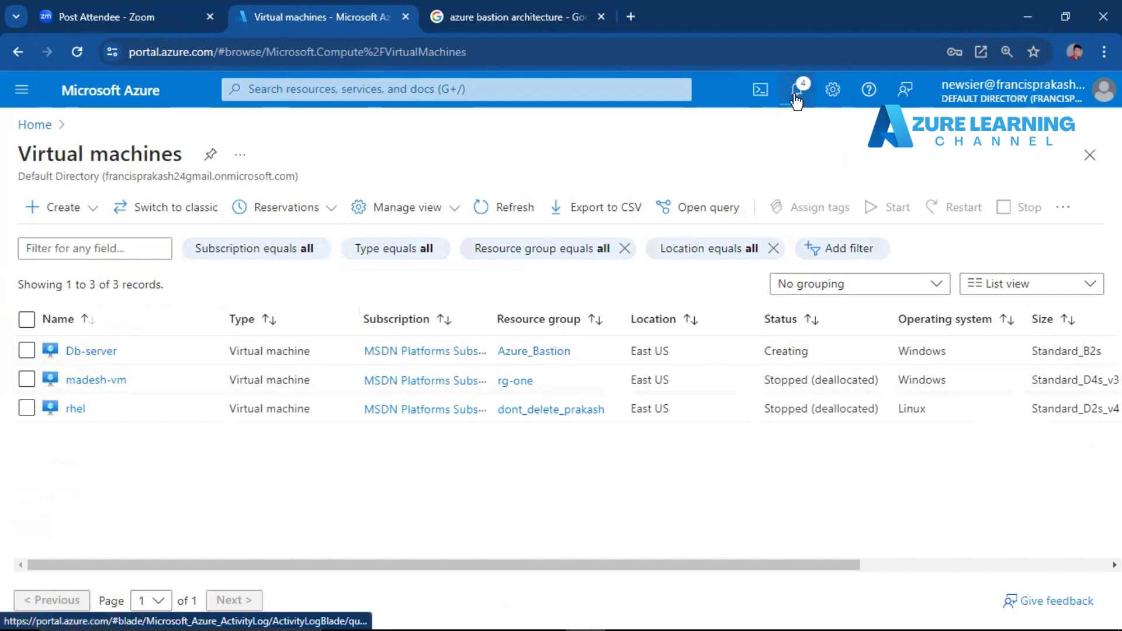
{"action": "left_click", "coordinate": [916, 238]}
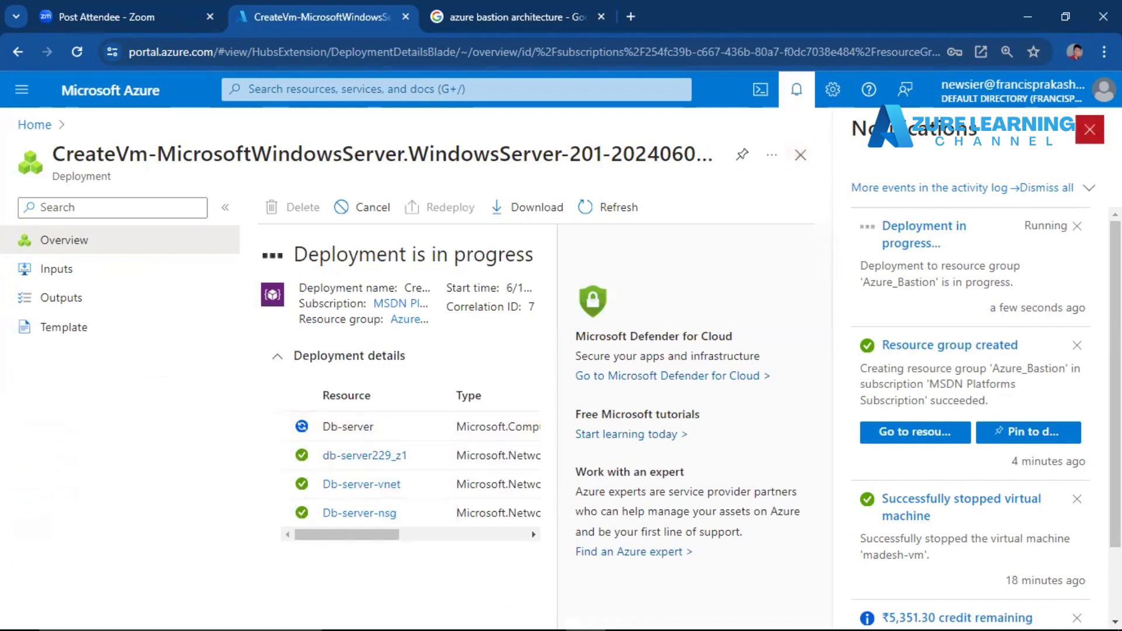
{"action": "left_click", "coordinate": [1089, 130]}
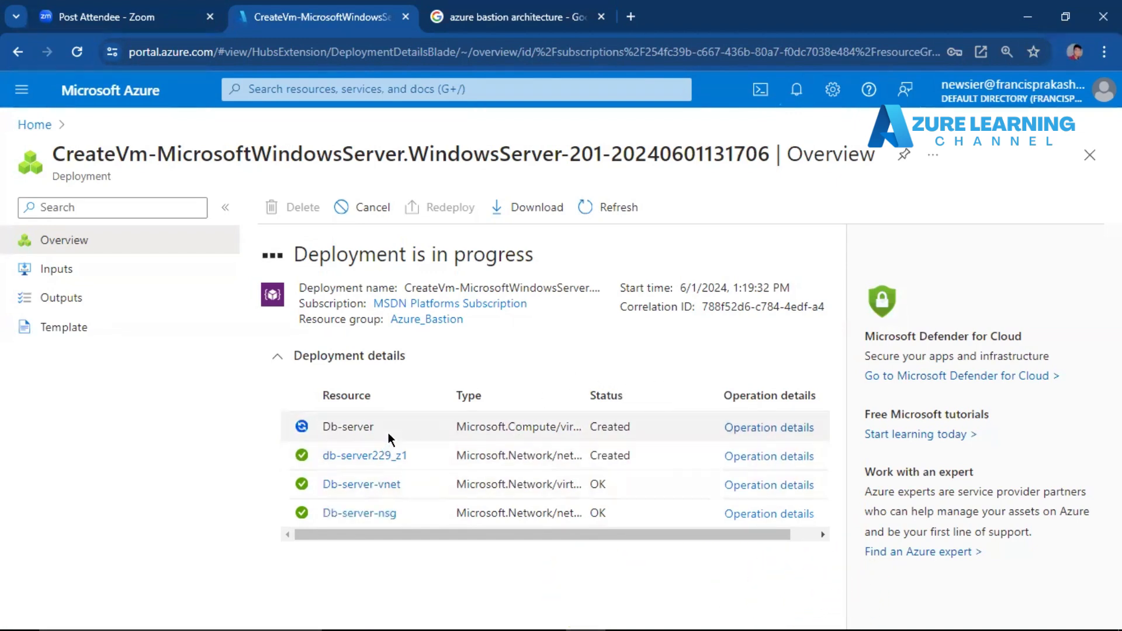
{"action": "left_click", "coordinate": [403, 369]}
{"action": "left_click", "coordinate": [404, 368]}
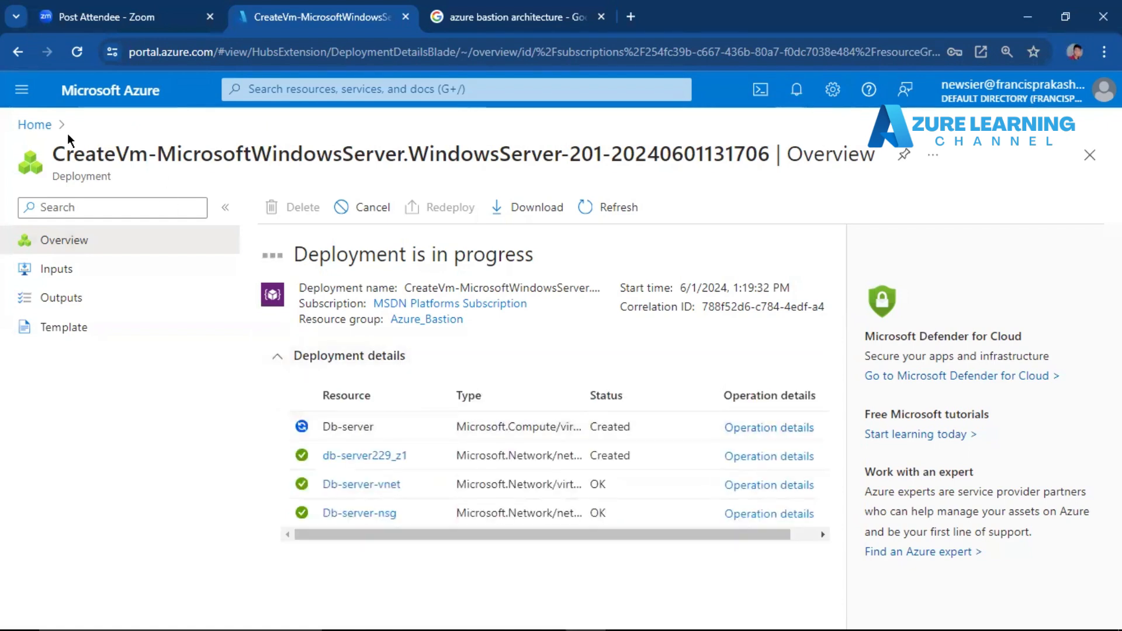
Open the Azure_Bastion resource group and check its resources and the running deployment's notification.
{"action": "left_click", "coordinate": [34, 124]}
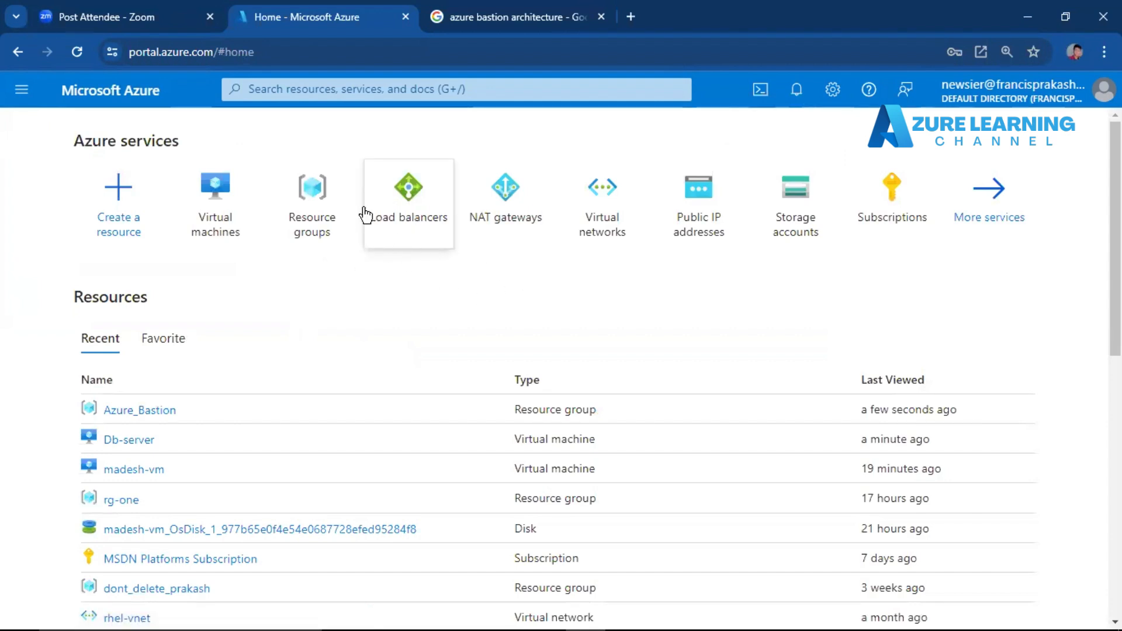
{"action": "left_click", "coordinate": [155, 411]}
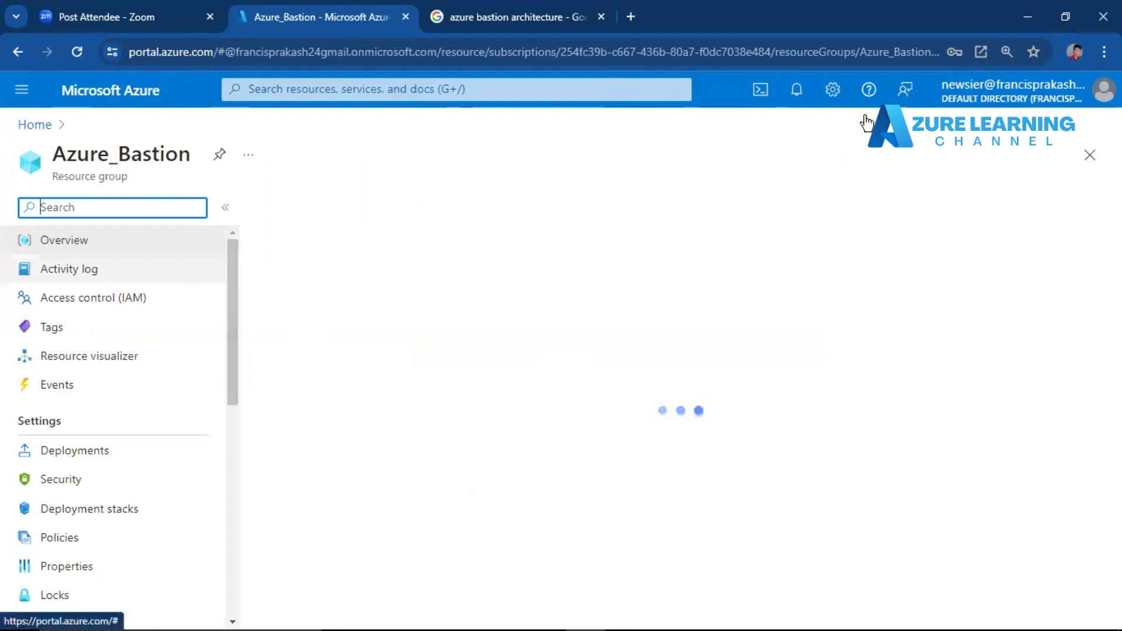
{"action": "left_click", "coordinate": [804, 92]}
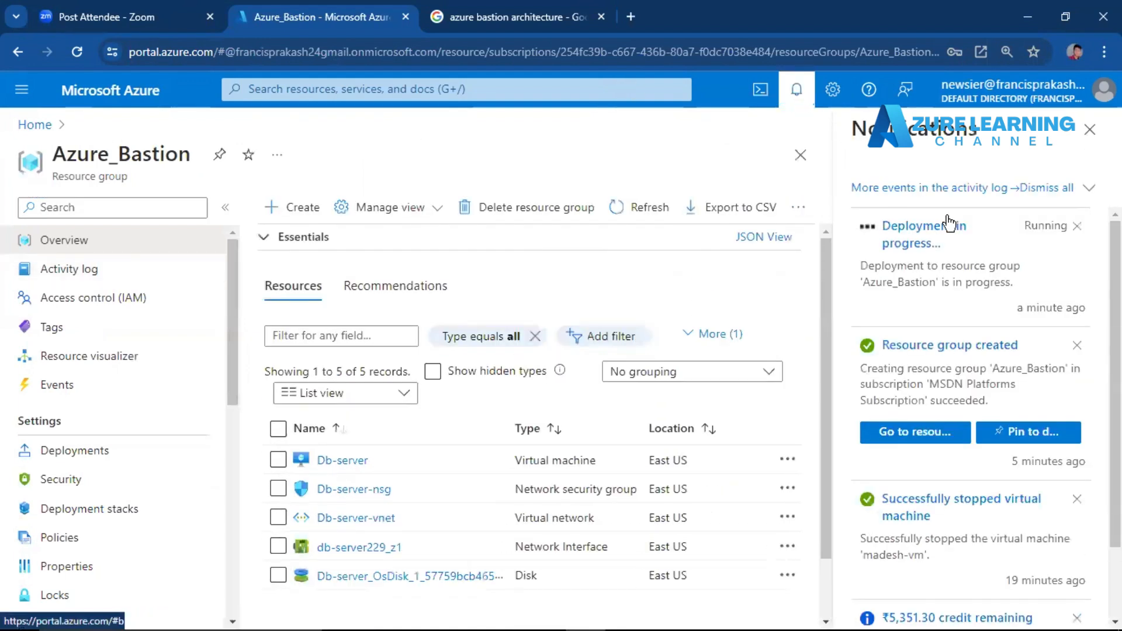
{"action": "left_click", "coordinate": [1097, 139]}
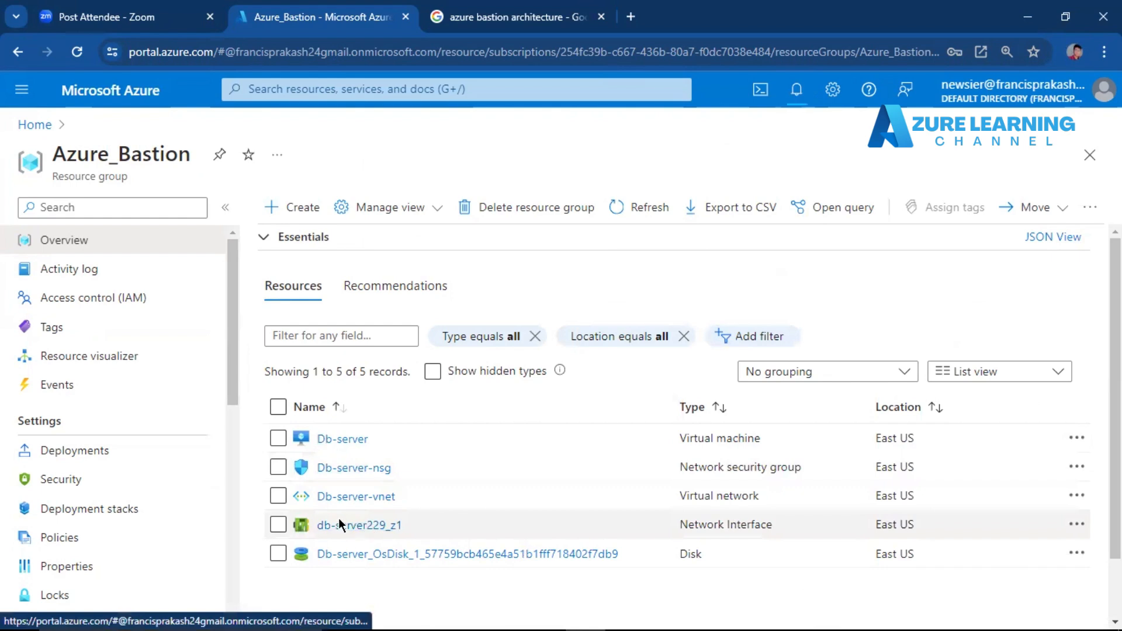
Open the Db-server virtual machine's overview and check its deployment notification, public IP address, size and virtual network.
{"action": "left_click", "coordinate": [44, 124]}
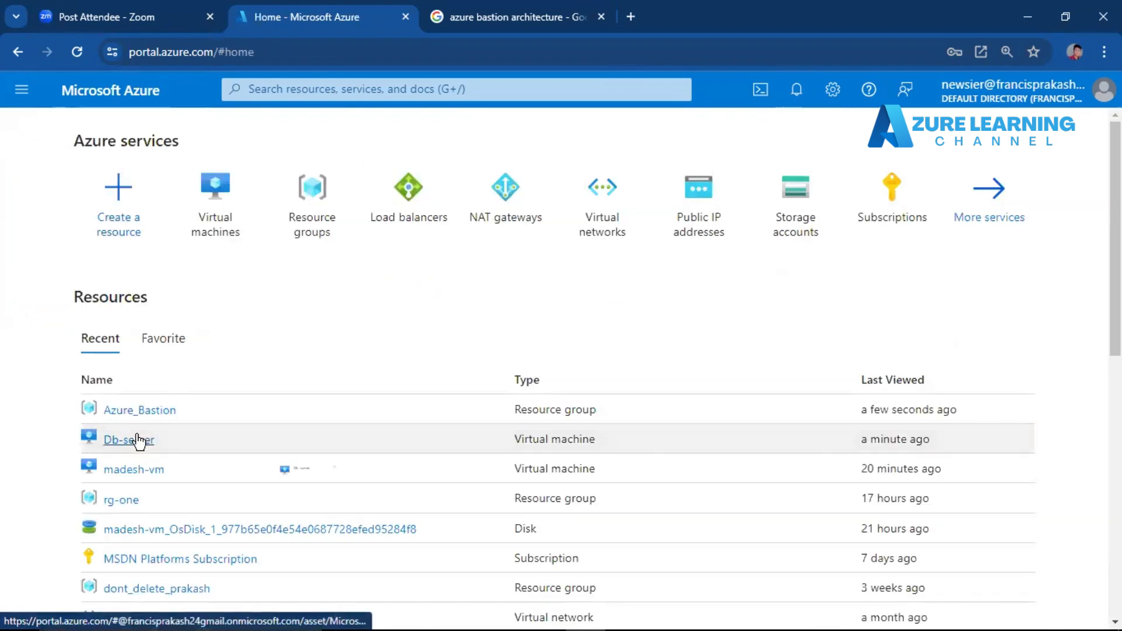
{"action": "left_click", "coordinate": [138, 440]}
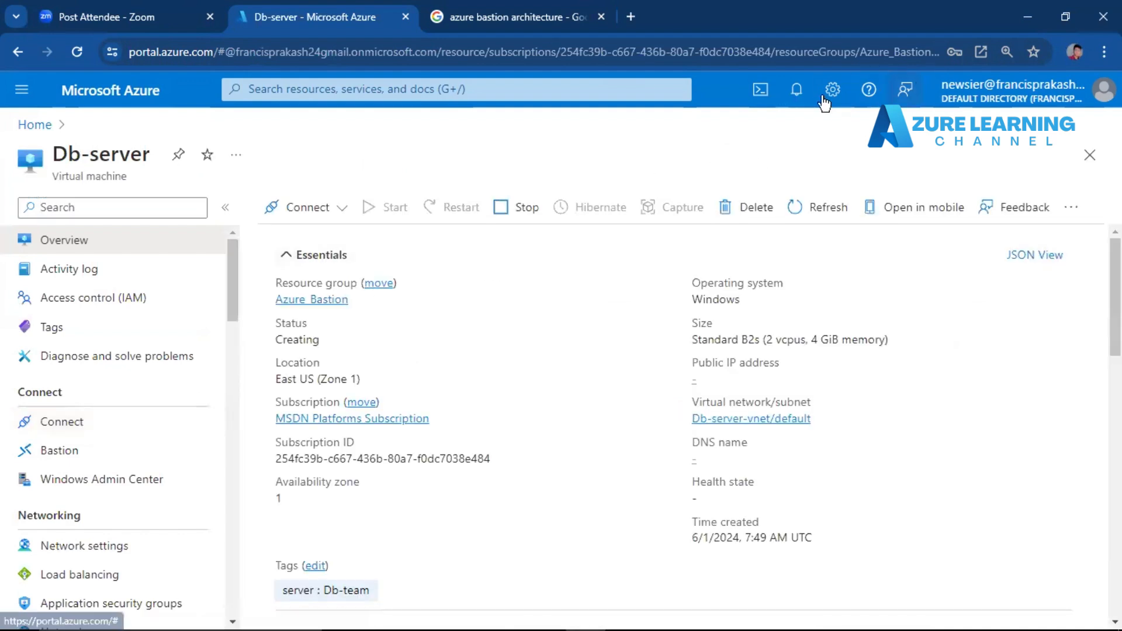
{"action": "left_click", "coordinate": [796, 91]}
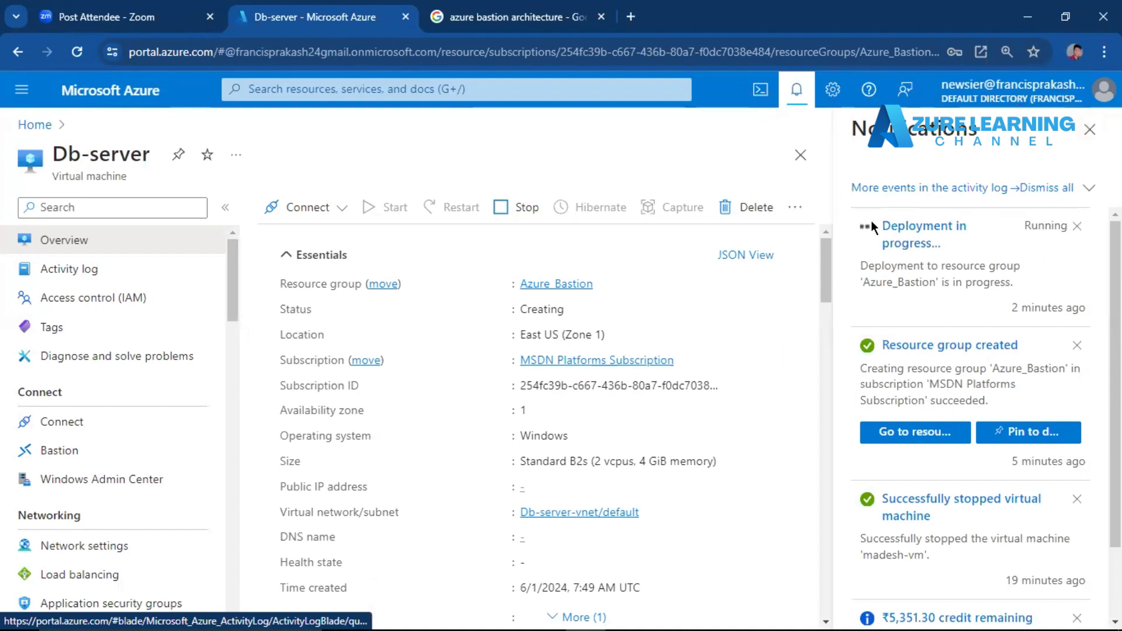
{"action": "left_click", "coordinate": [1090, 129]}
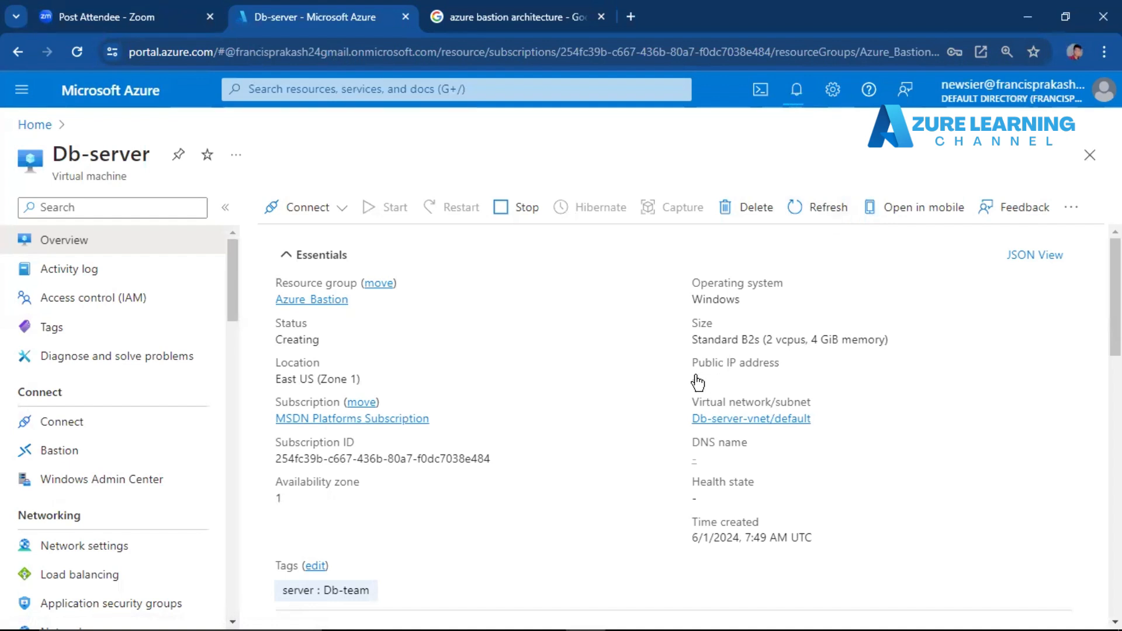
{"action": "left_click_drag", "start_coordinate": [685, 373], "coordinate": [738, 377]}
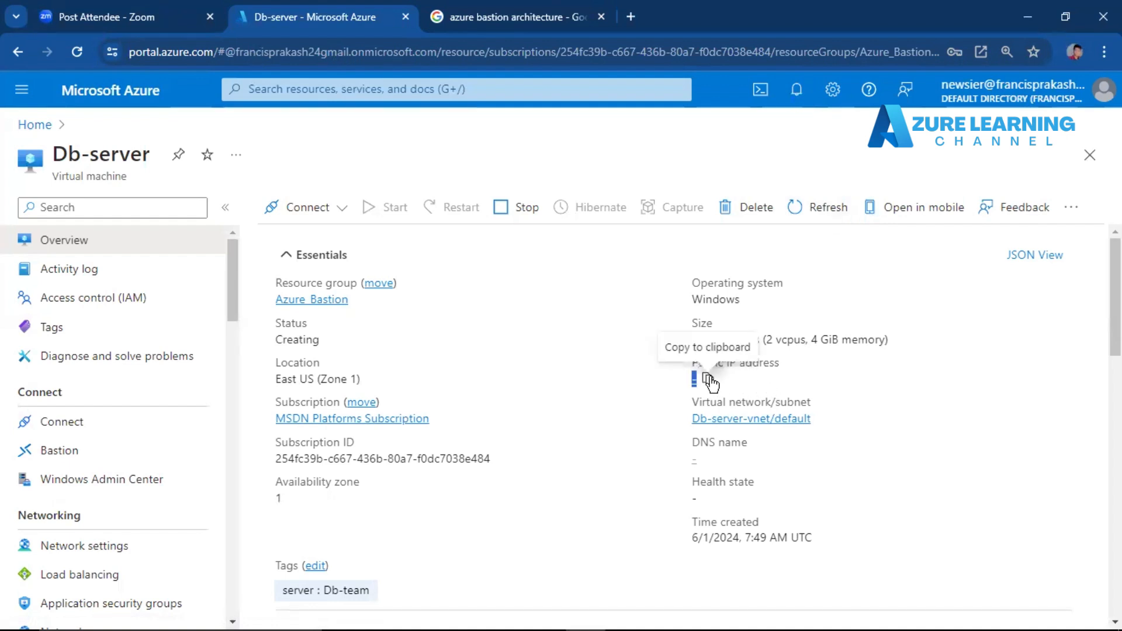
{"action": "left_click_drag", "start_coordinate": [692, 318], "coordinate": [888, 344]}
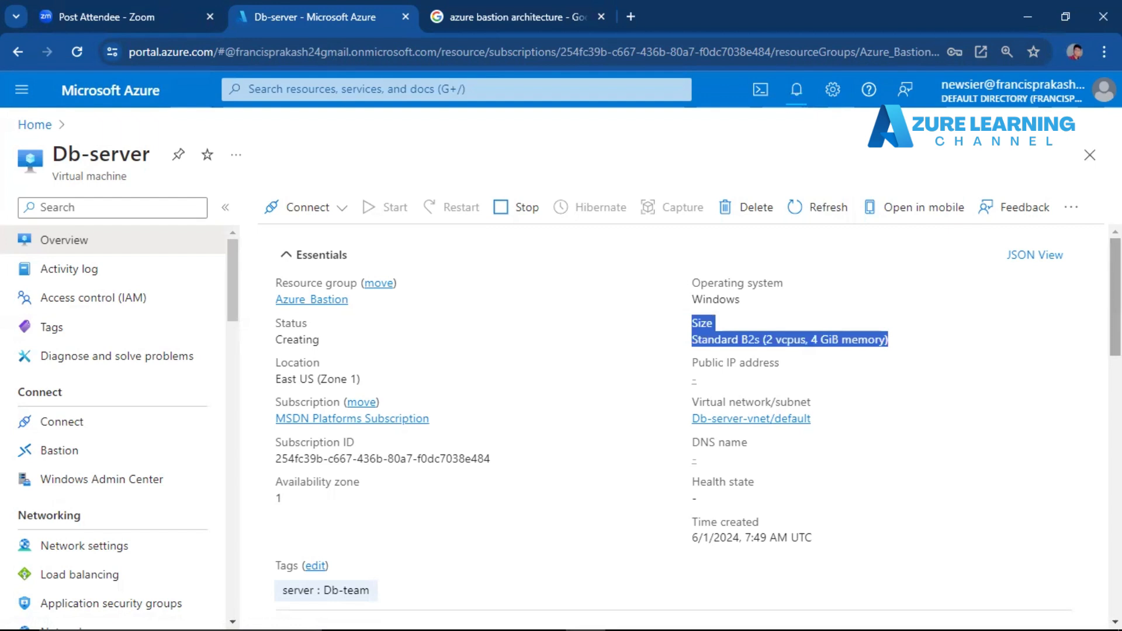
{"action": "scroll", "coordinate": [698, 424], "scroll_direction": "down", "scroll_amount": 1}
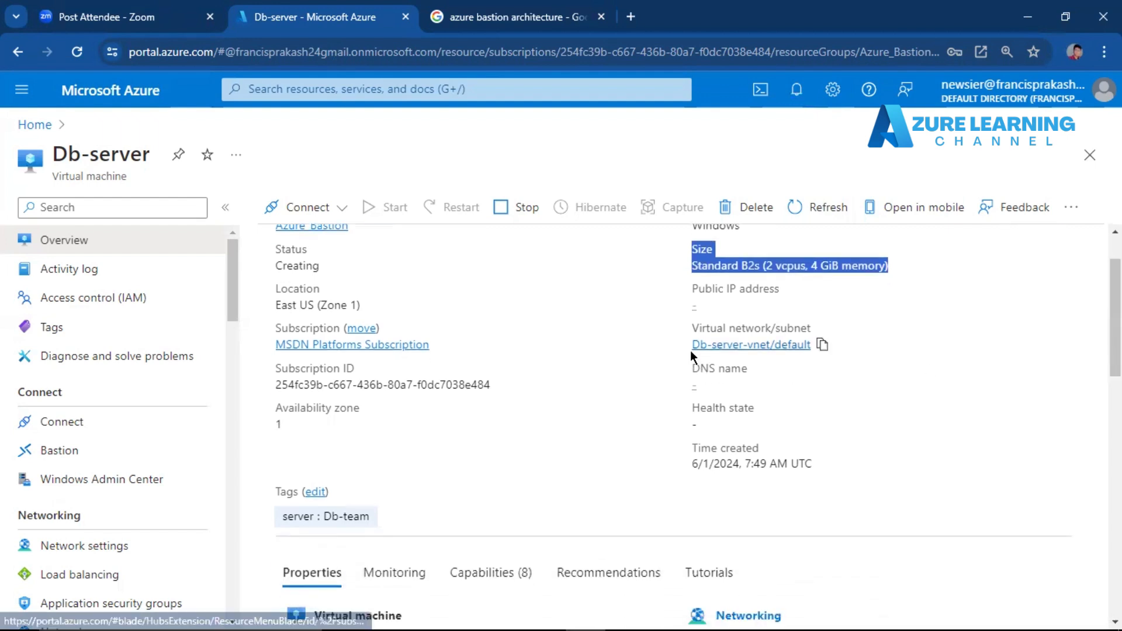
{"action": "left_click_drag", "start_coordinate": [689, 349], "coordinate": [769, 346]}
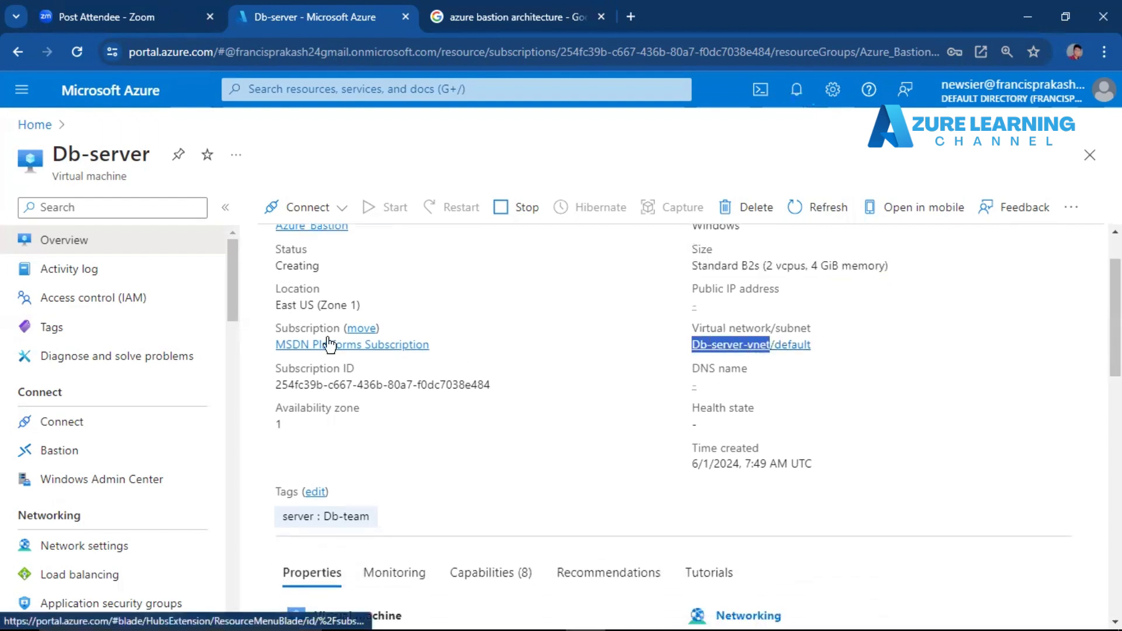
Open Db-server's Bastion page, read the description of Azure Bastion and the proposed settings, and reload the page.
{"action": "left_click_drag", "start_coordinate": [38, 453], "coordinate": [94, 451]}
{"action": "left_click", "coordinate": [90, 455]}
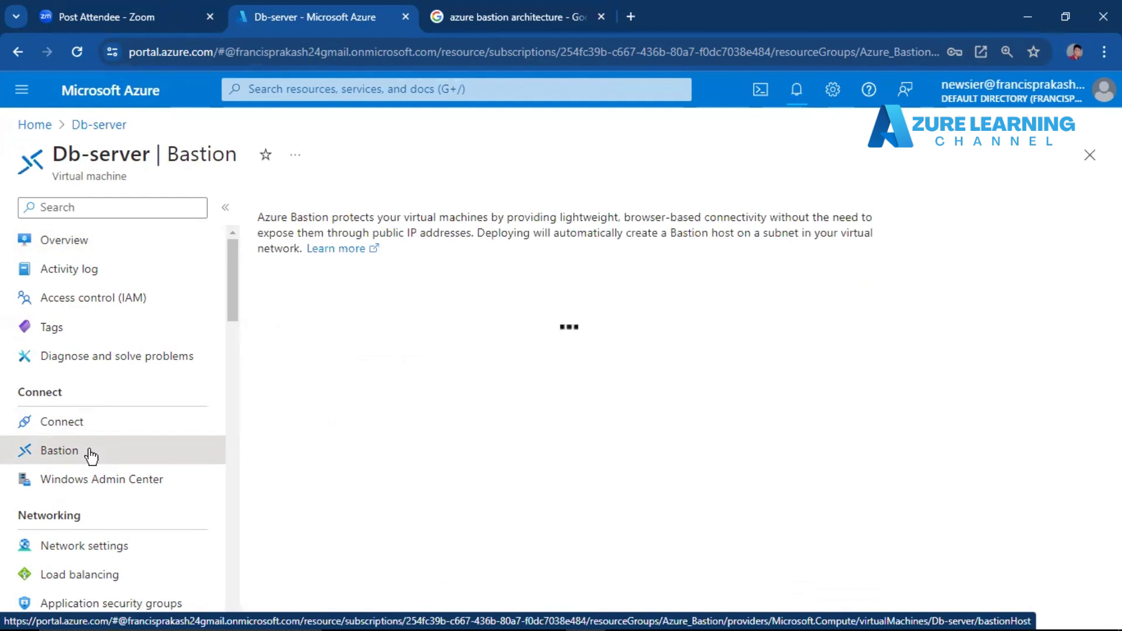
{"action": "left_click_drag", "start_coordinate": [259, 214], "coordinate": [734, 272]}
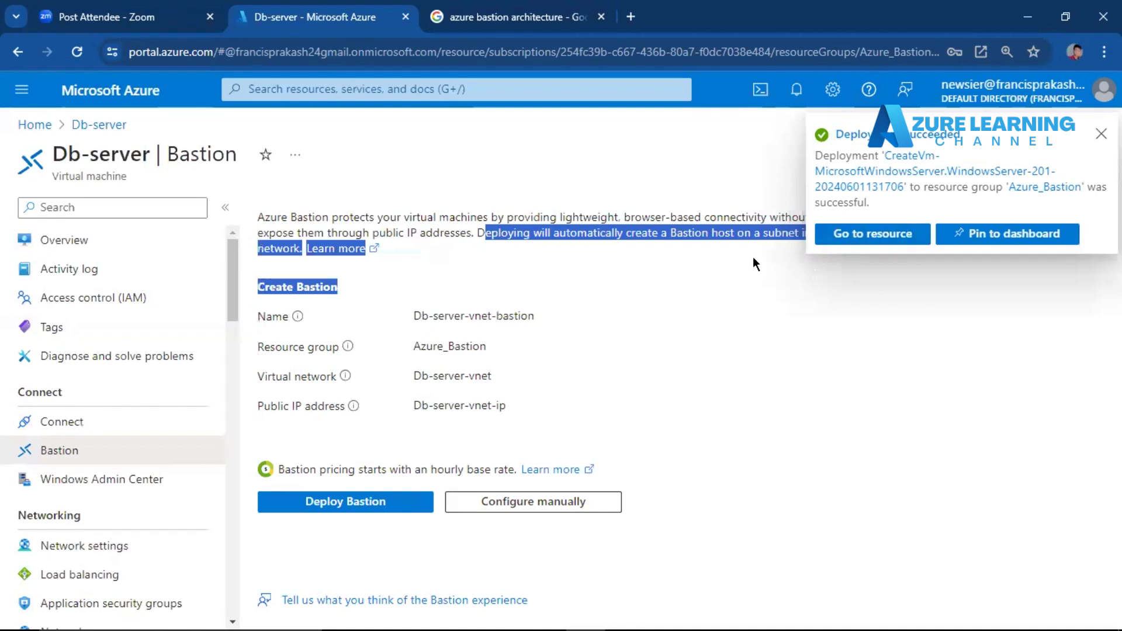
{"action": "left_click", "coordinate": [692, 197]}
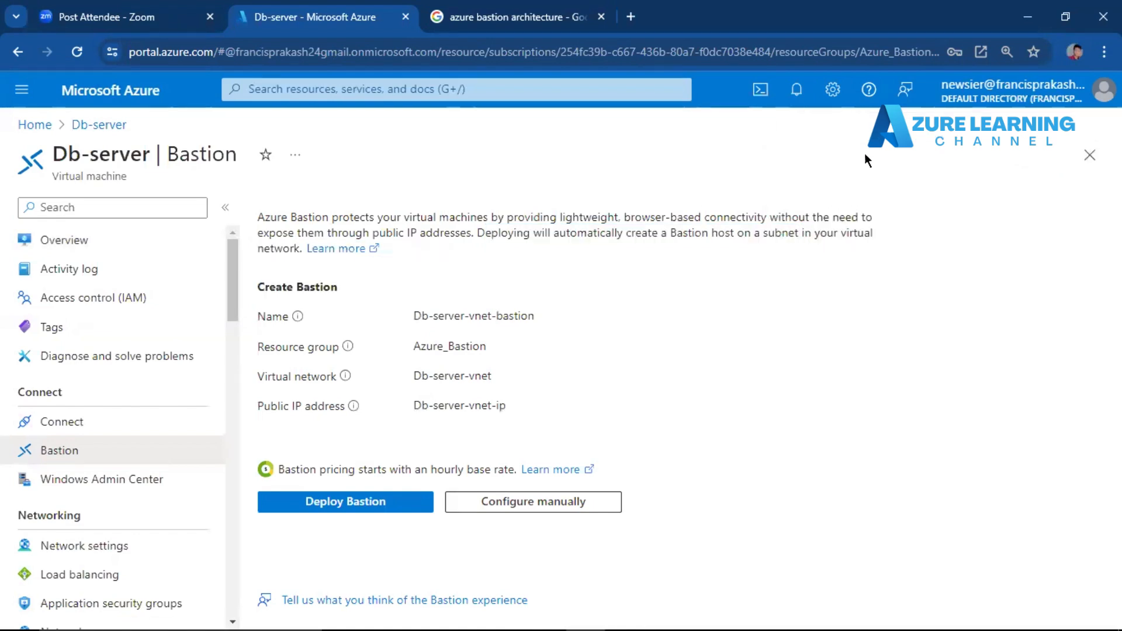
{"action": "left_click", "coordinate": [76, 51]}
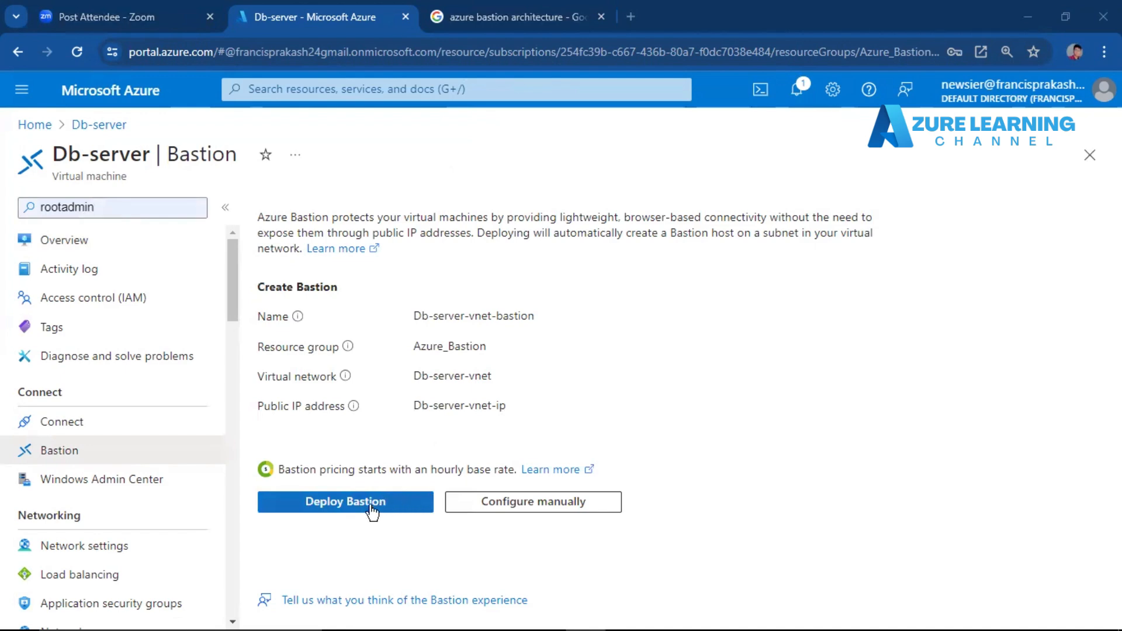
Start a manual Bastion configuration for Db-server and name the Bastion my_bastion.
{"action": "left_click", "coordinate": [491, 503]}
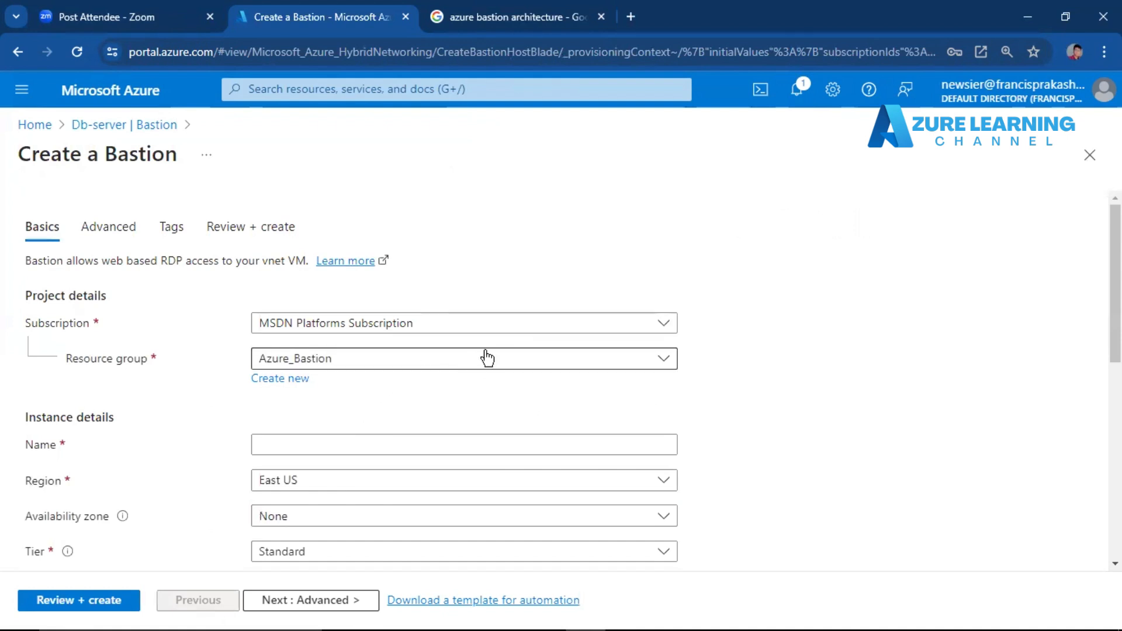
{"action": "left_click", "coordinate": [450, 445]}
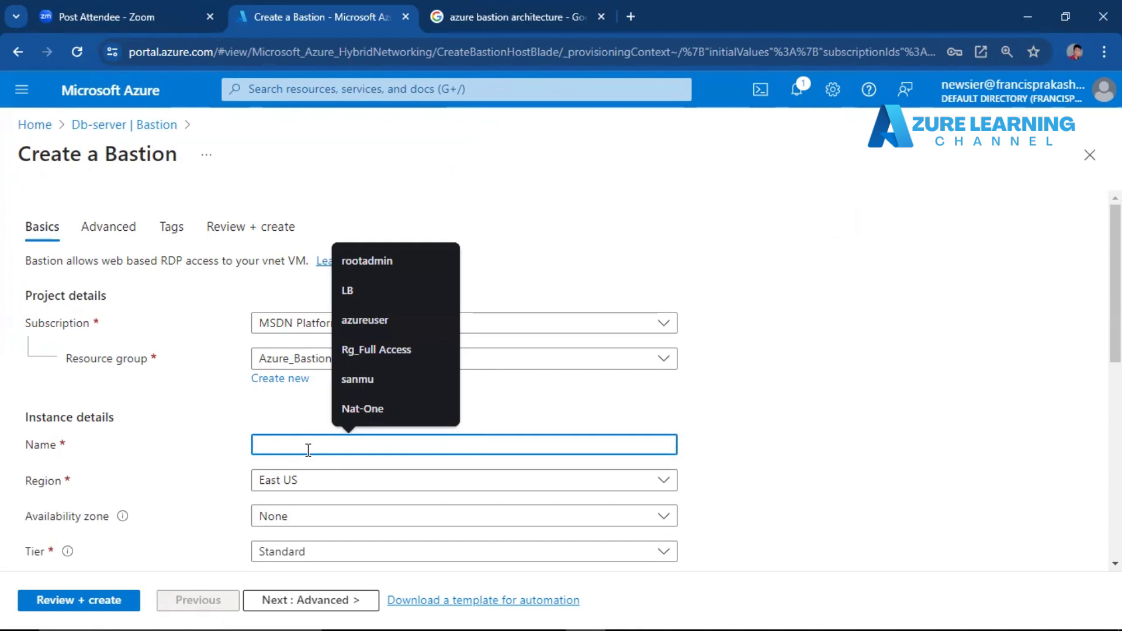
{"action": "type", "text": "my"}
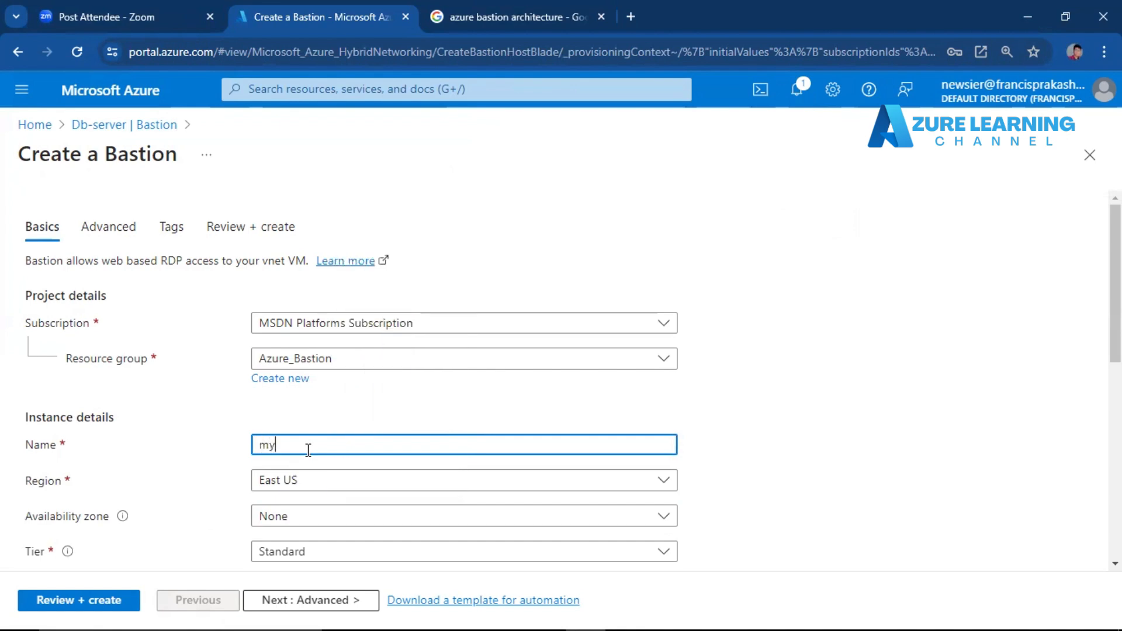
{"action": "type", "text": "_bastion"}
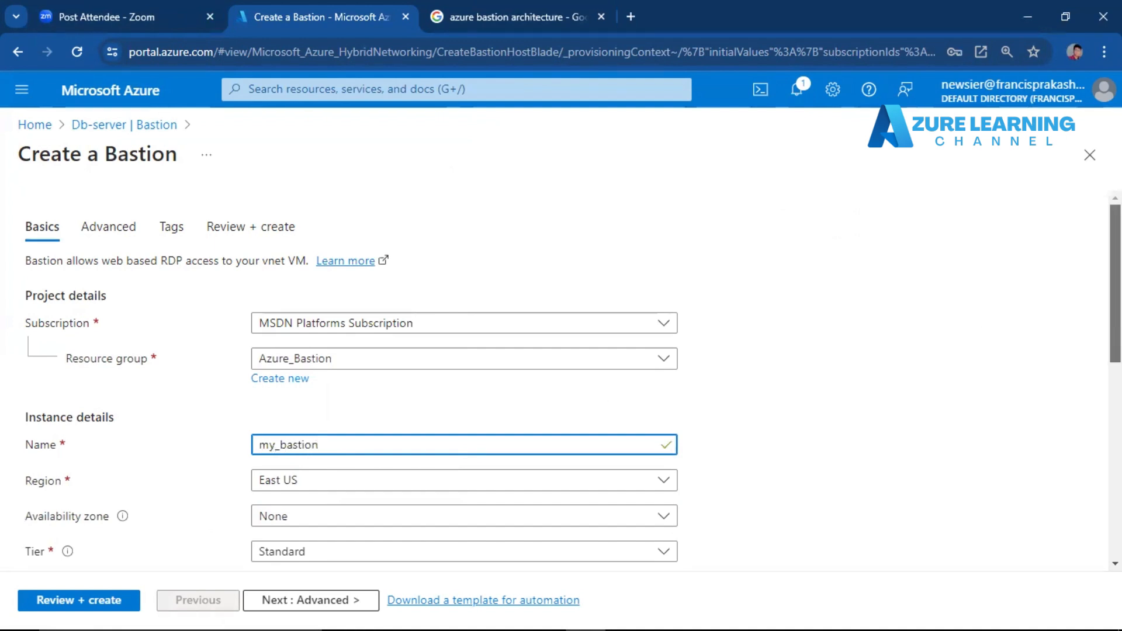
Keep the Standard tier with an instance count of 2 and choose Db-server-vnet as the Bastion's virtual network.
{"action": "scroll", "coordinate": [1014, 318], "scroll_direction": "down", "scroll_amount": 2}
{"action": "scroll", "coordinate": [1079, 370], "scroll_direction": "down", "scroll_amount": 1}
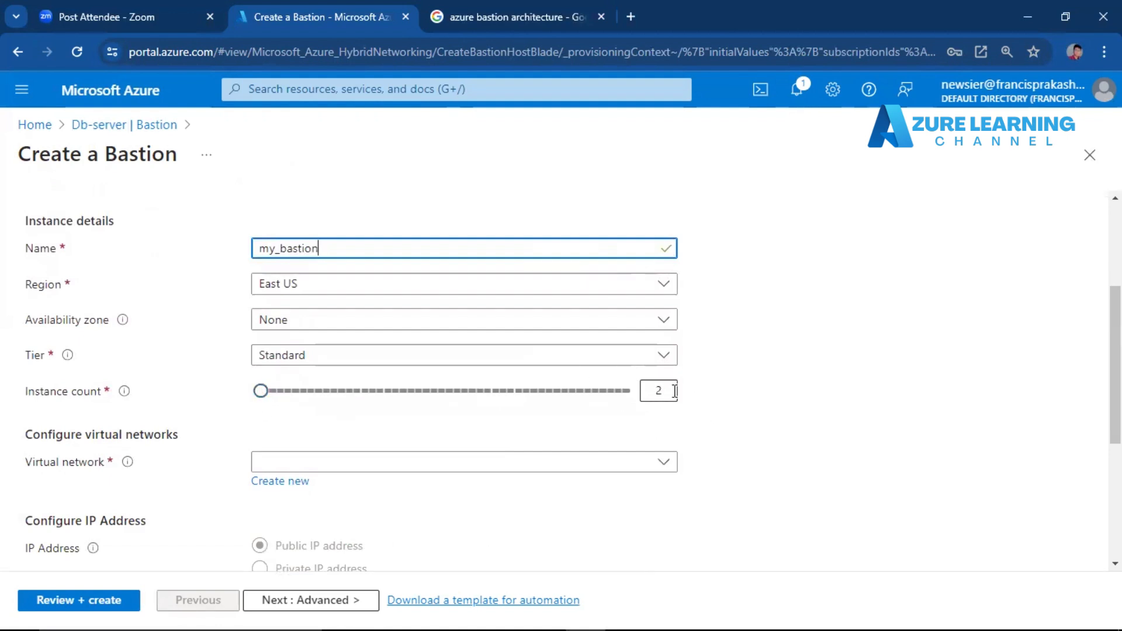
{"action": "left_click_drag", "start_coordinate": [668, 391], "coordinate": [650, 391]}
{"action": "left_click", "coordinate": [720, 392]}
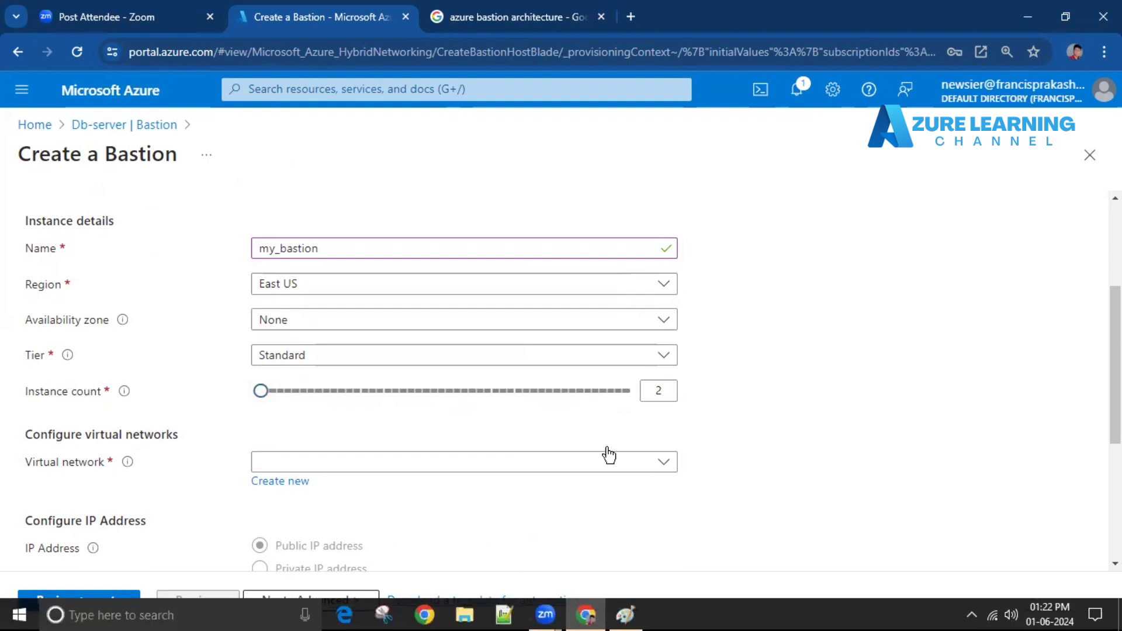
{"action": "double_click", "coordinate": [659, 391]}
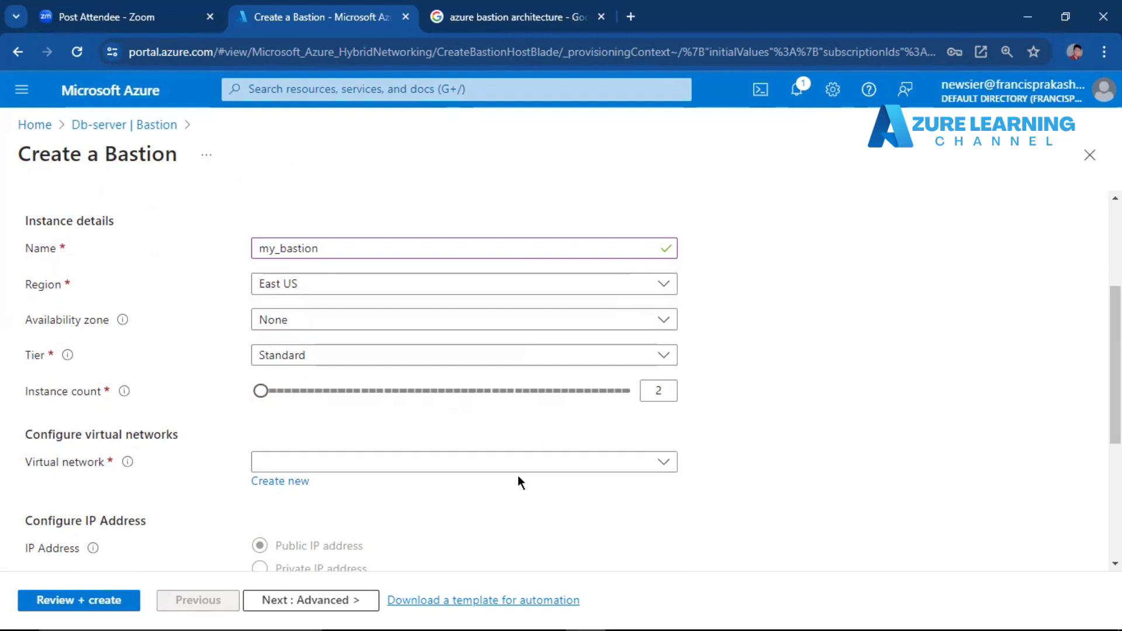
{"action": "left_click", "coordinate": [542, 469]}
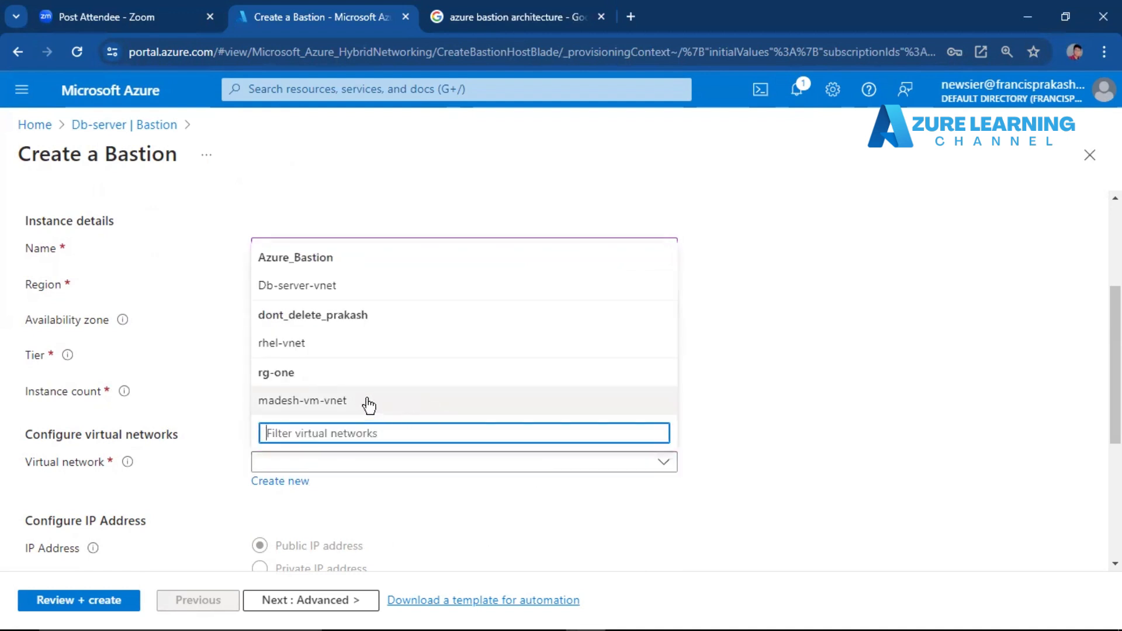
{"action": "left_click", "coordinate": [369, 287]}
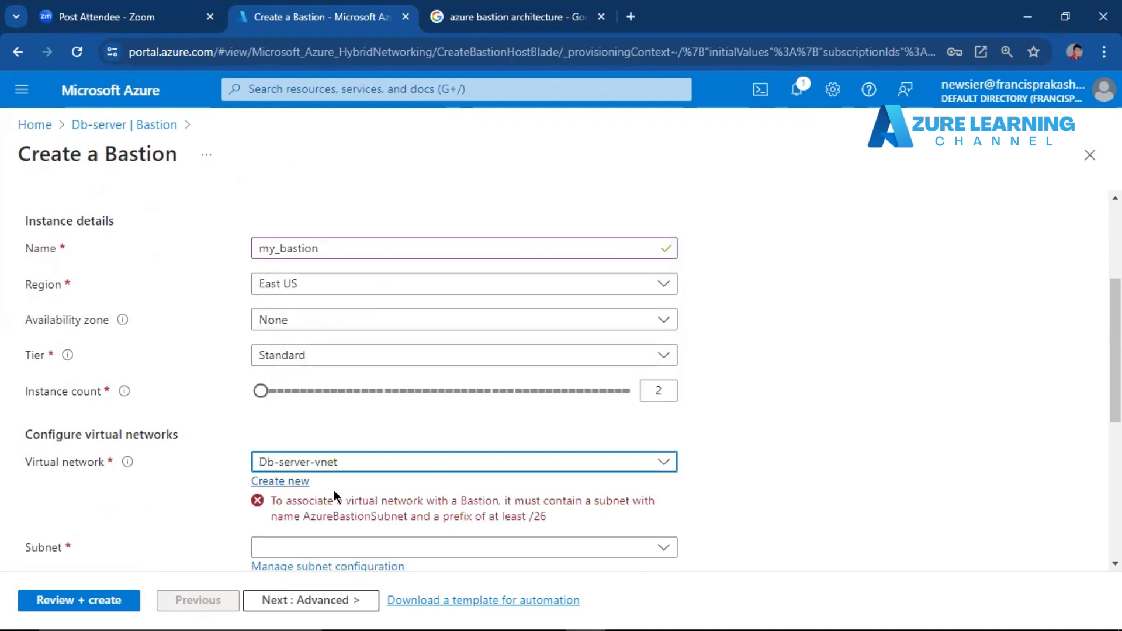
{"action": "left_click", "coordinate": [272, 500]}
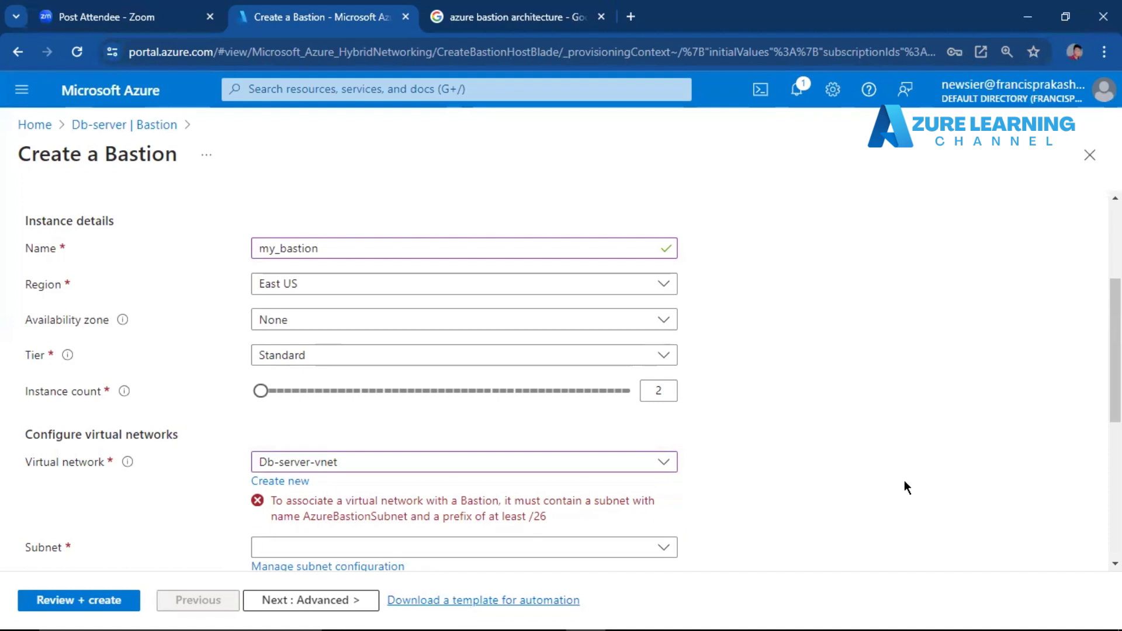
Launch Notepad with an empty document and move its window aside so the Bastion's virtual network settings stay readable.
{"action": "scroll", "coordinate": [561, 380], "scroll_direction": "down", "scroll_amount": 3}
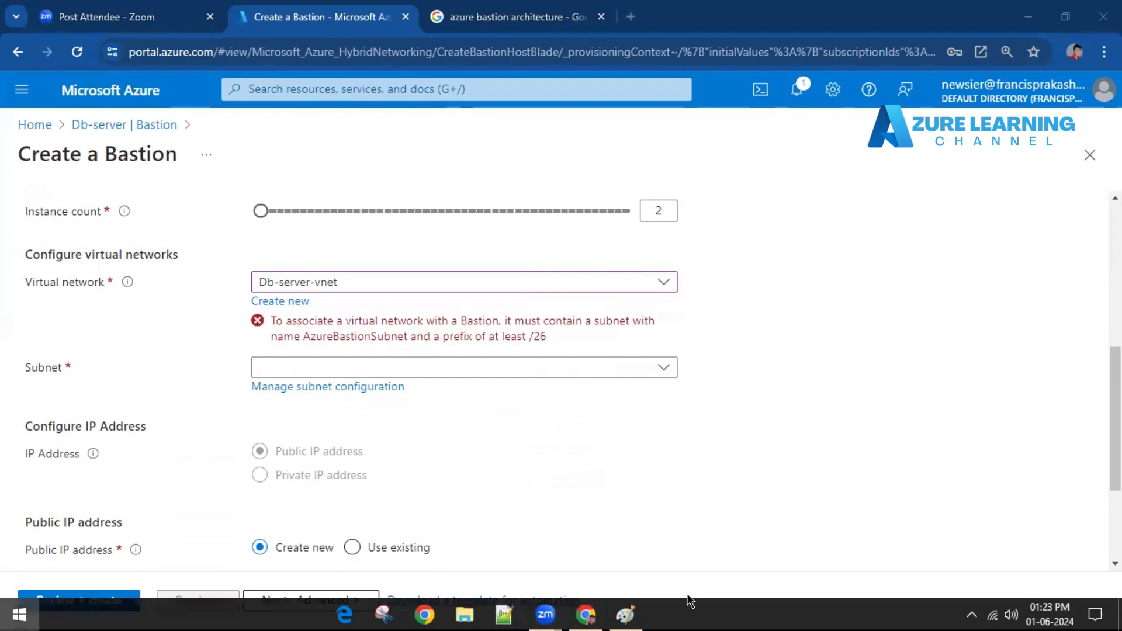
{"action": "key", "text": "super"}
{"action": "key", "text": "super"}
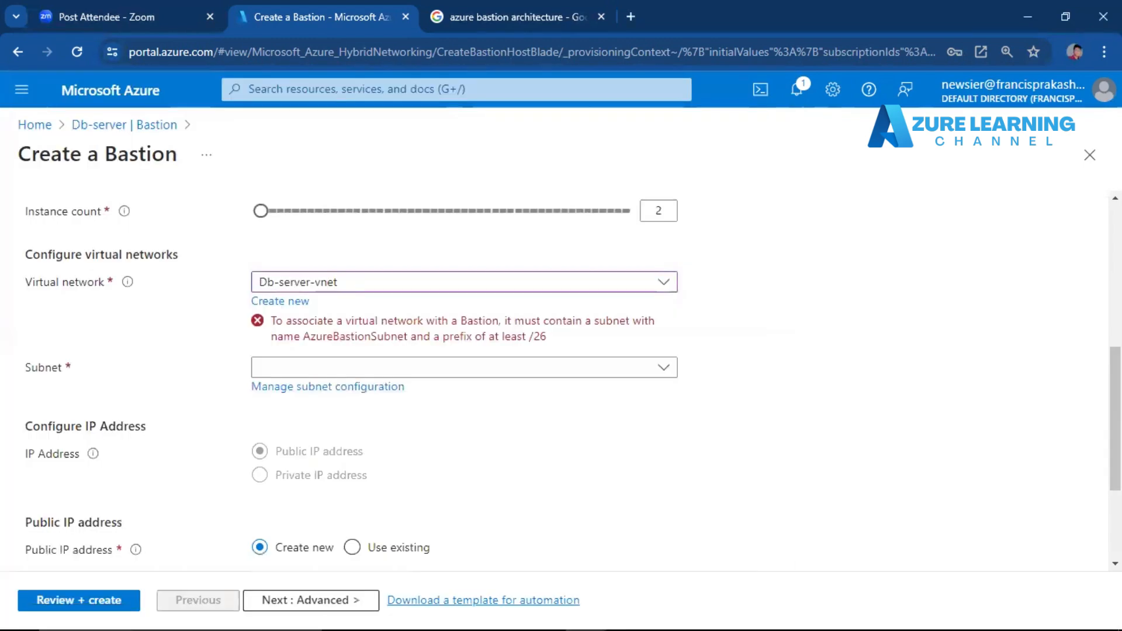
{"action": "key", "text": "super+r"}
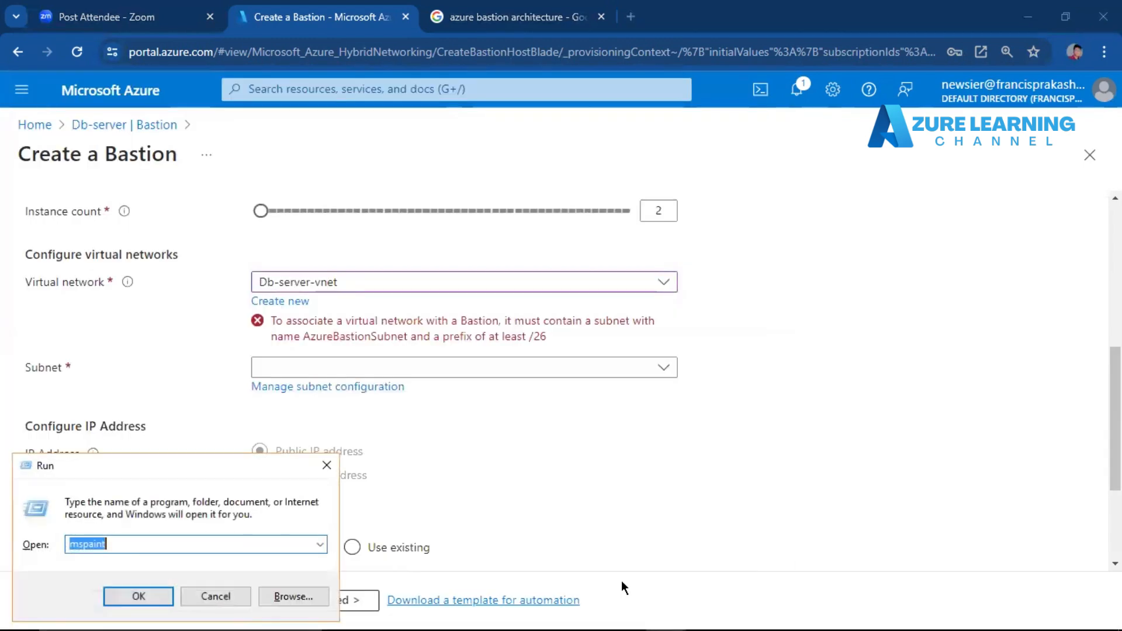
{"action": "type", "text": "not"}
{"action": "key", "text": "Down"}
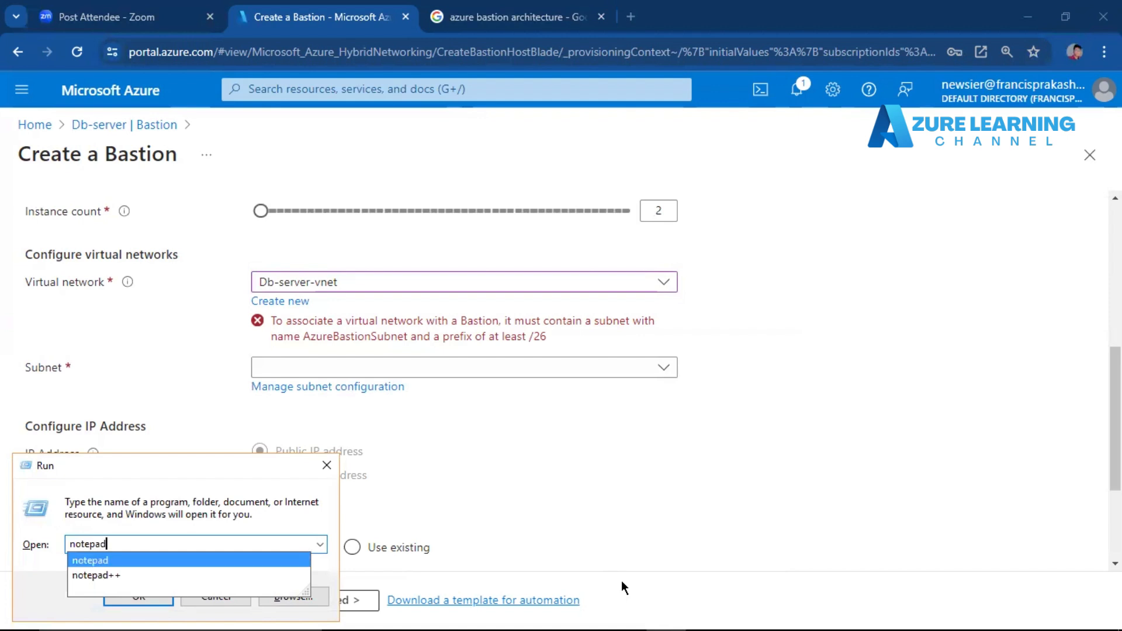
{"action": "key", "text": "Return"}
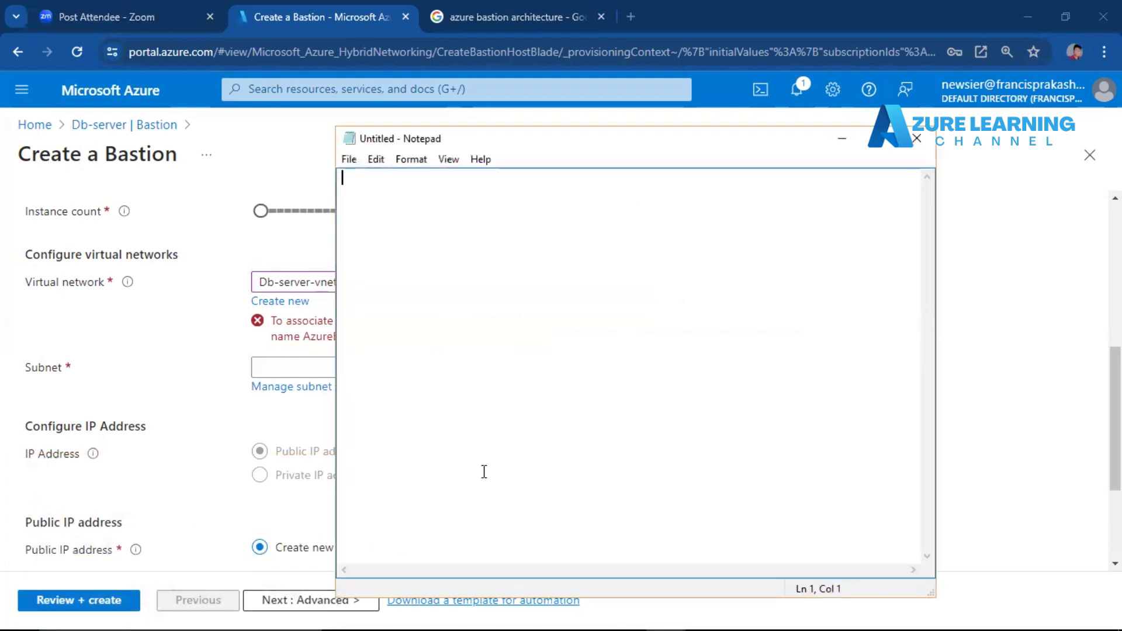
{"action": "left_click_drag", "start_coordinate": [817, 146], "coordinate": [1058, 155]}
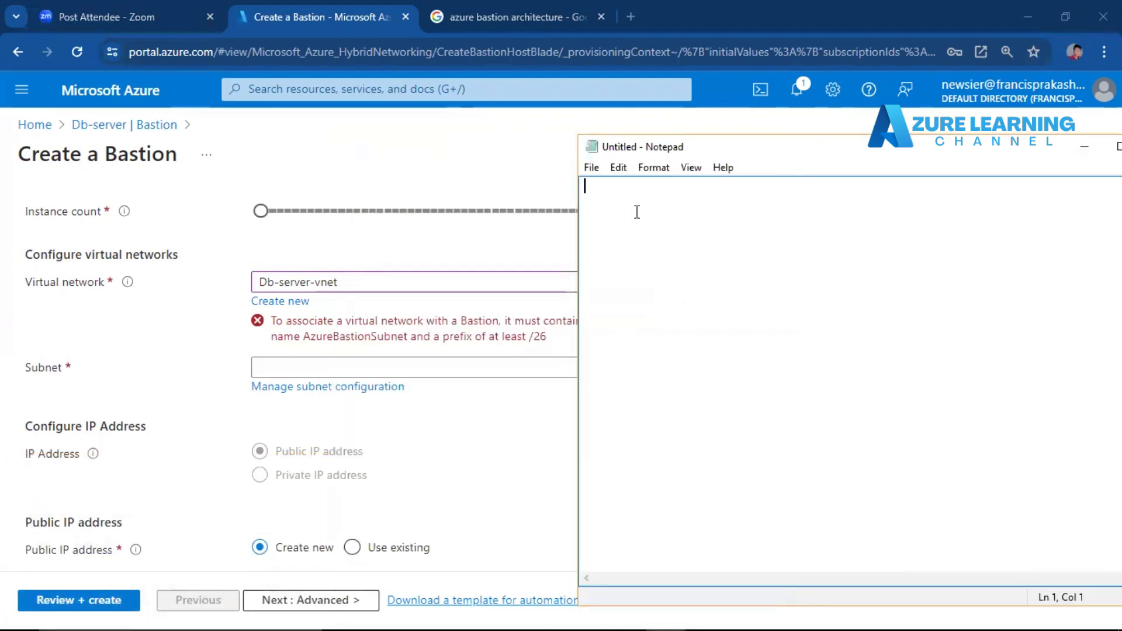
Write the required subnet name AzureBastionSubnet in the Notepad document and select it.
{"action": "type", "text": "AzureBastion"}
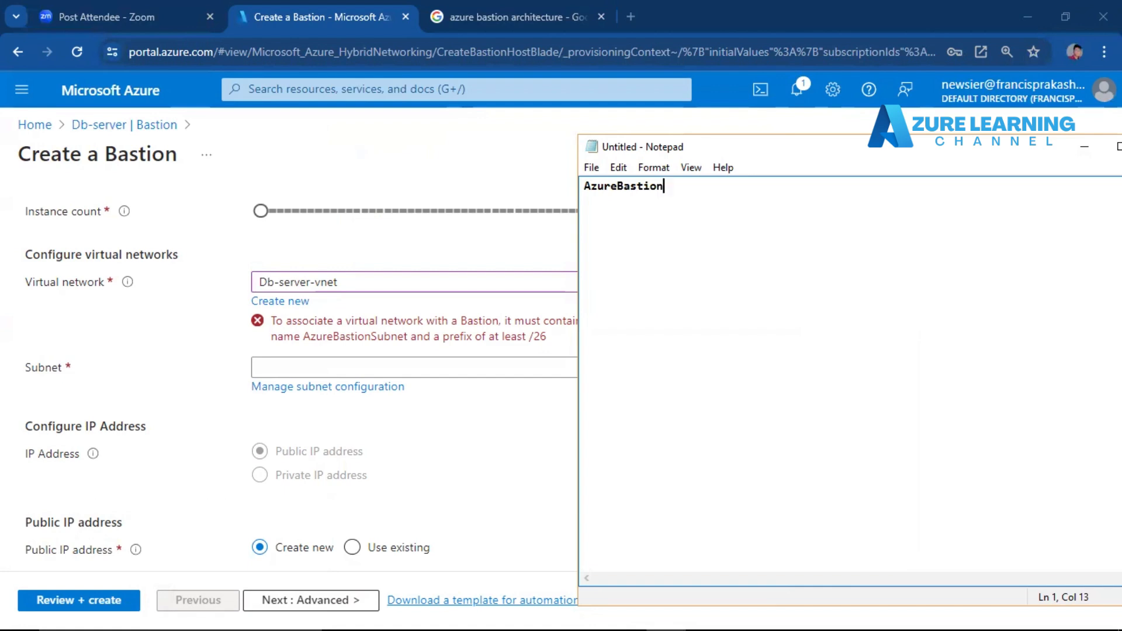
{"action": "type", "text": "Subnet"}
{"action": "left_click", "coordinate": [589, 185]}
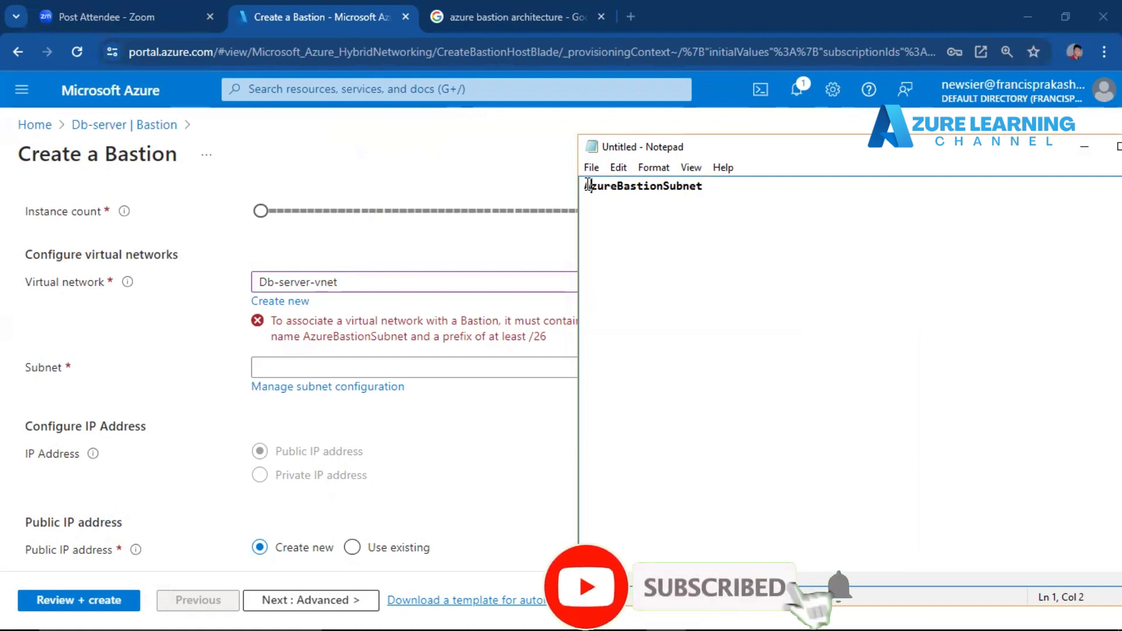
{"action": "double_click", "coordinate": [589, 185]}
{"action": "key", "text": "ctrl+c"}
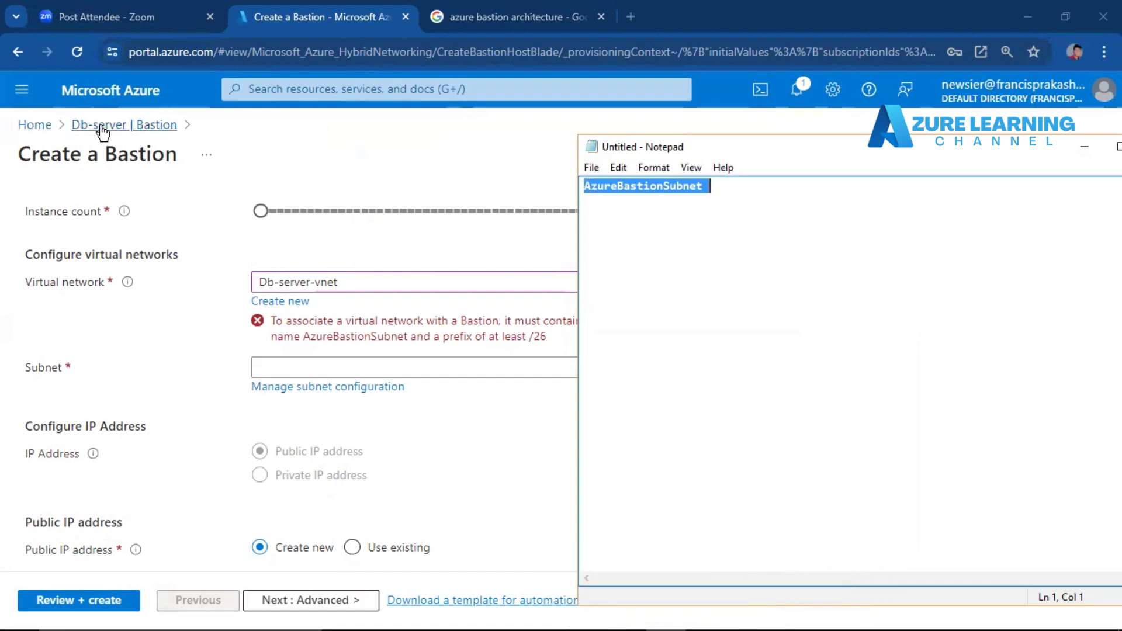
Leave the Bastion creation form and discard its unsaved edits.
{"action": "left_click", "coordinate": [337, 88]}
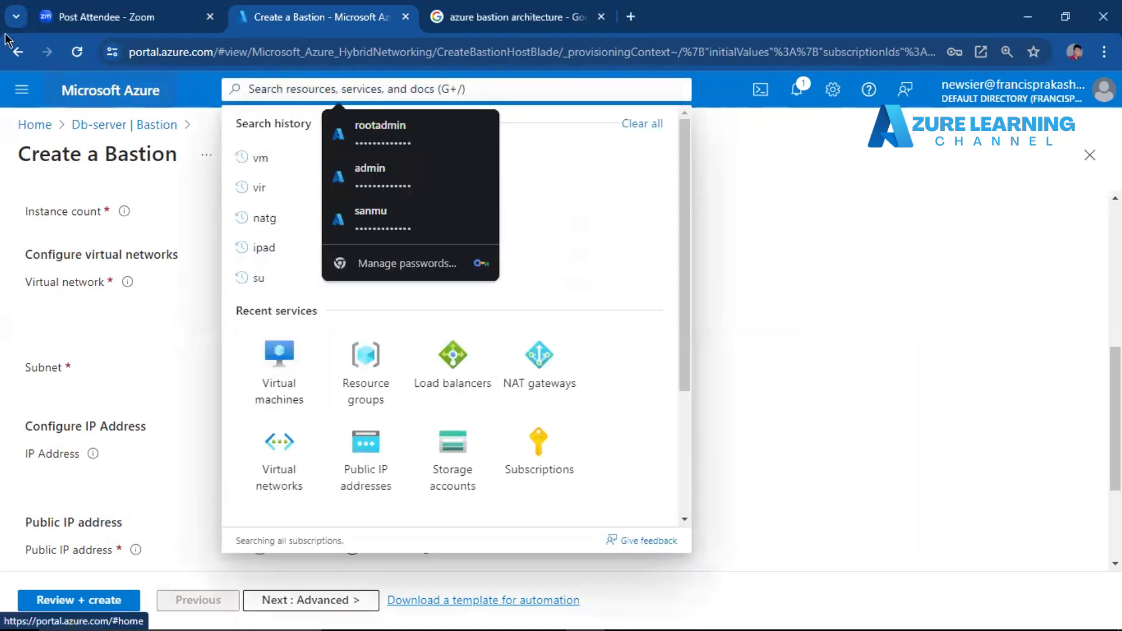
{"action": "left_click", "coordinate": [18, 51]}
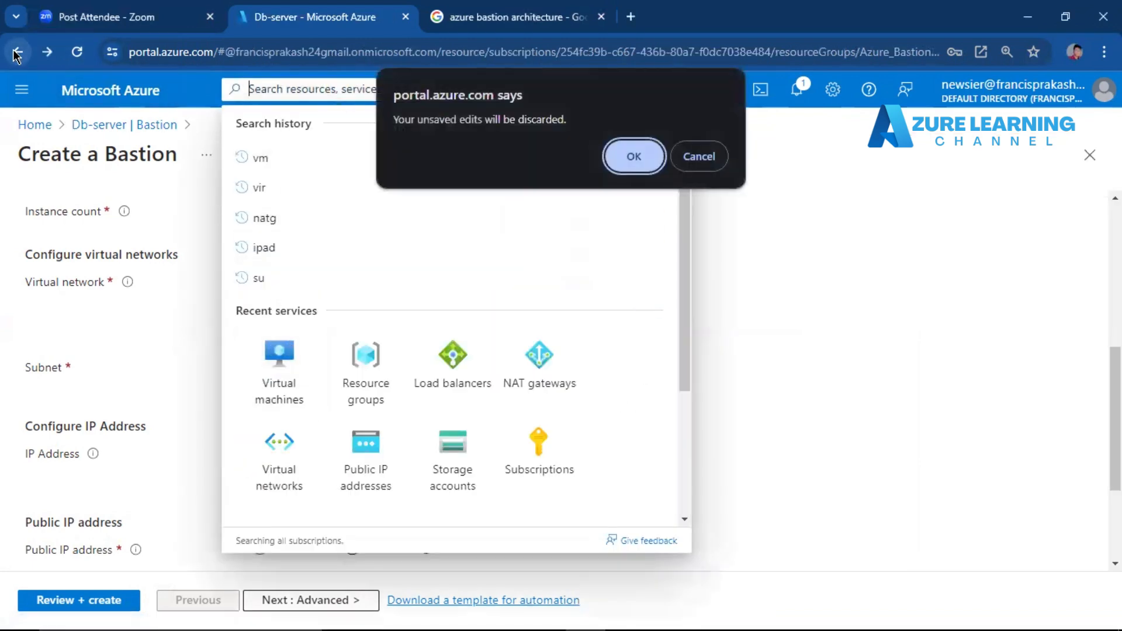
{"action": "left_click", "coordinate": [652, 163]}
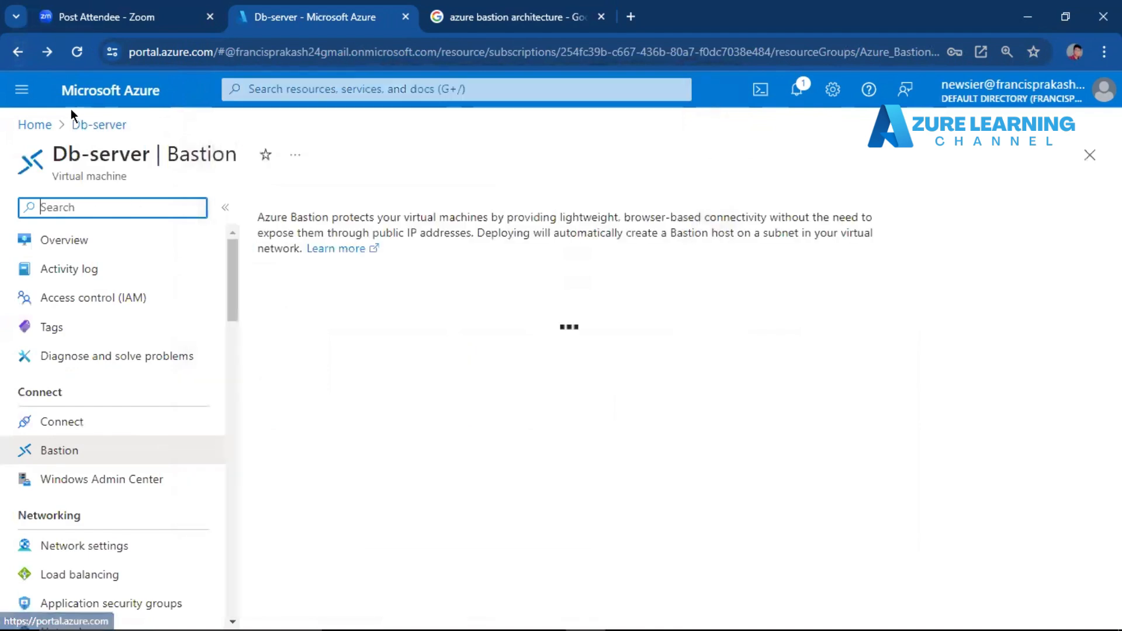
Open the subnets of the Db-server-vnet virtual network and start adding a new subnet.
{"action": "left_click", "coordinate": [32, 124]}
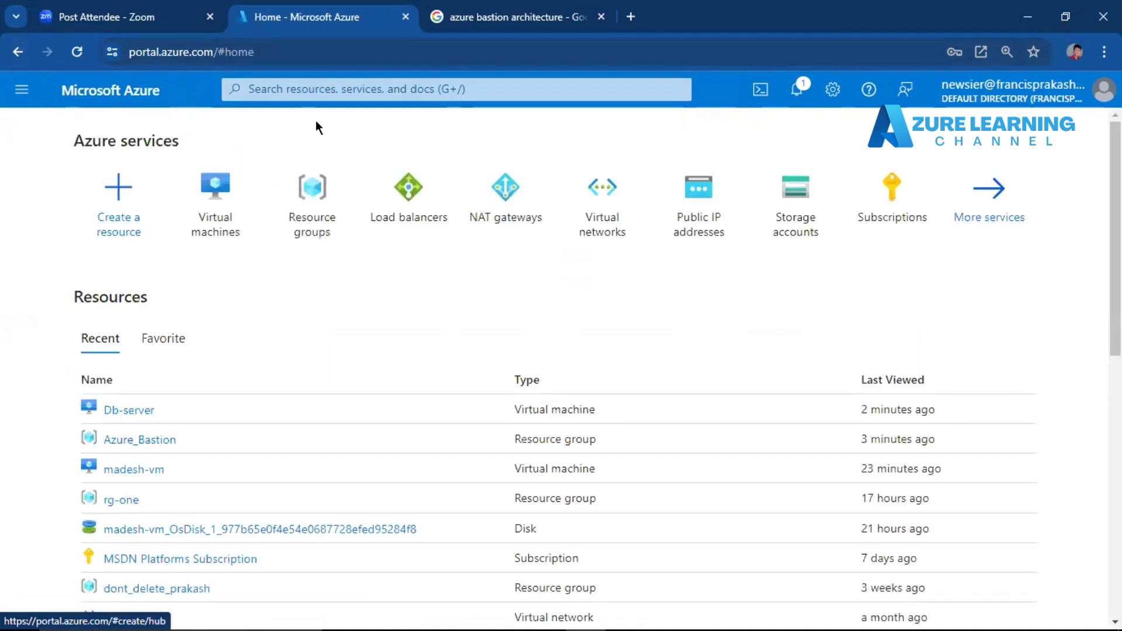
{"action": "left_click", "coordinate": [603, 216]}
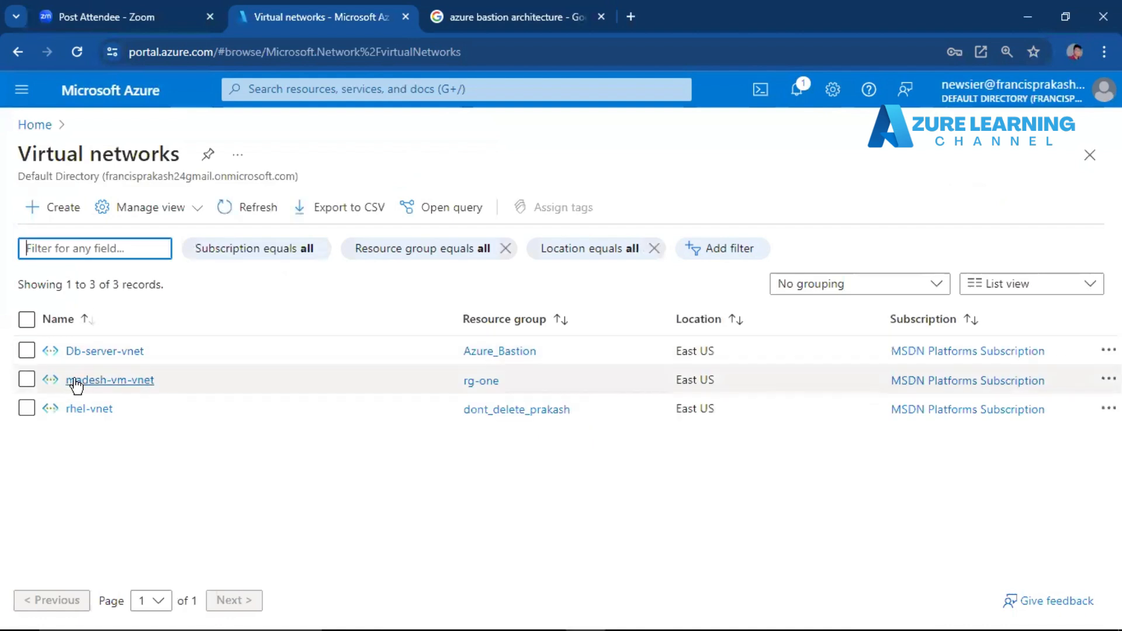
{"action": "left_click", "coordinate": [105, 350]}
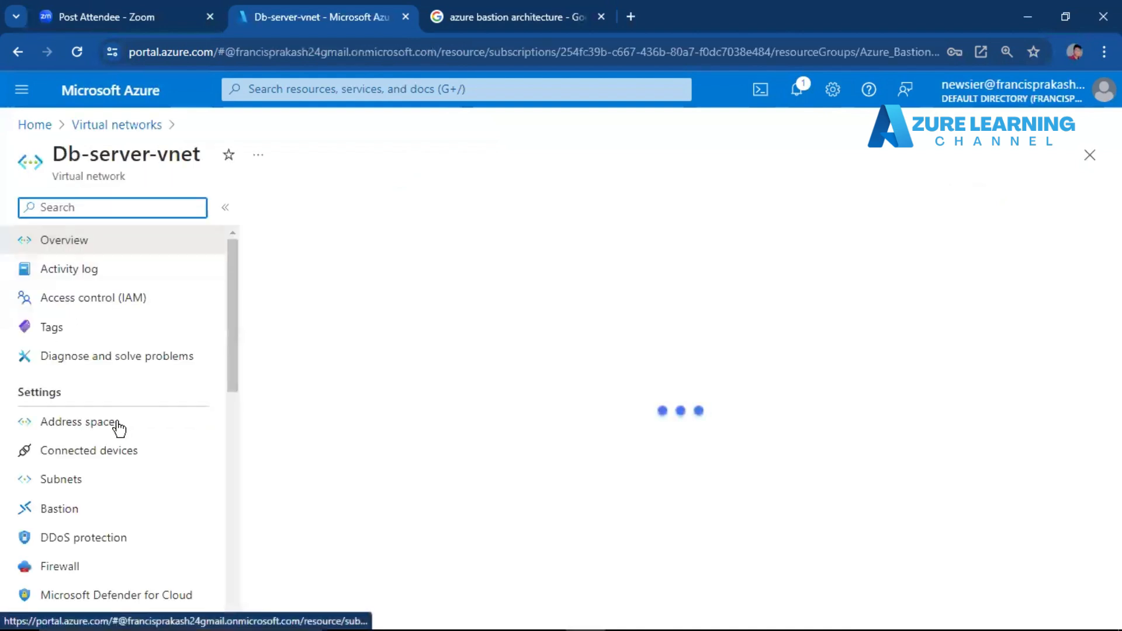
{"action": "left_click", "coordinate": [89, 486]}
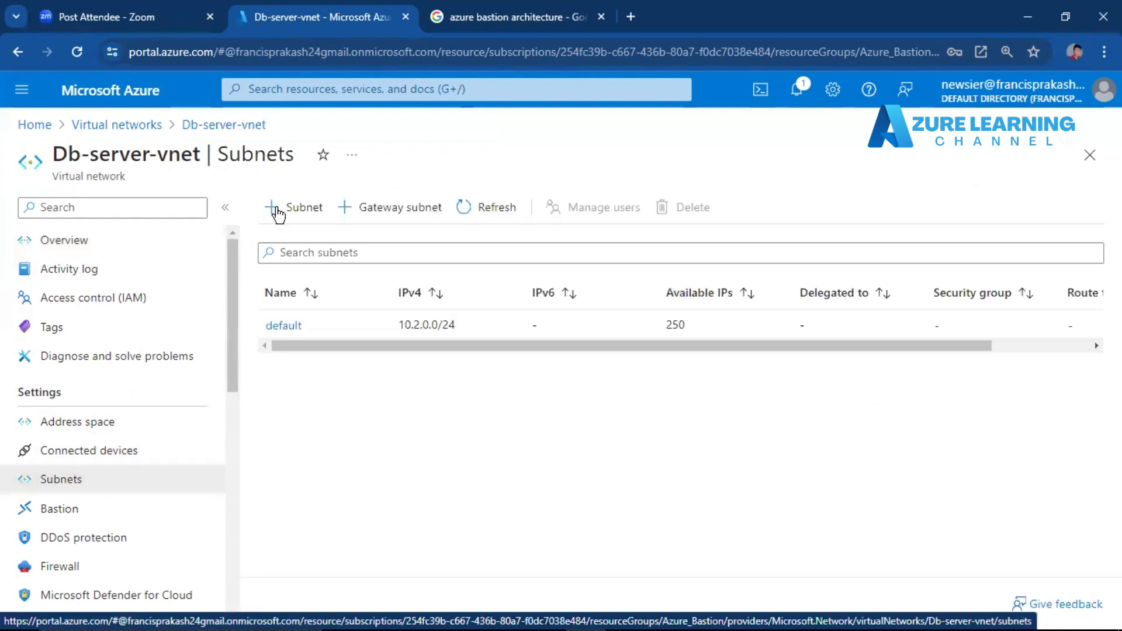
{"action": "left_click", "coordinate": [302, 203]}
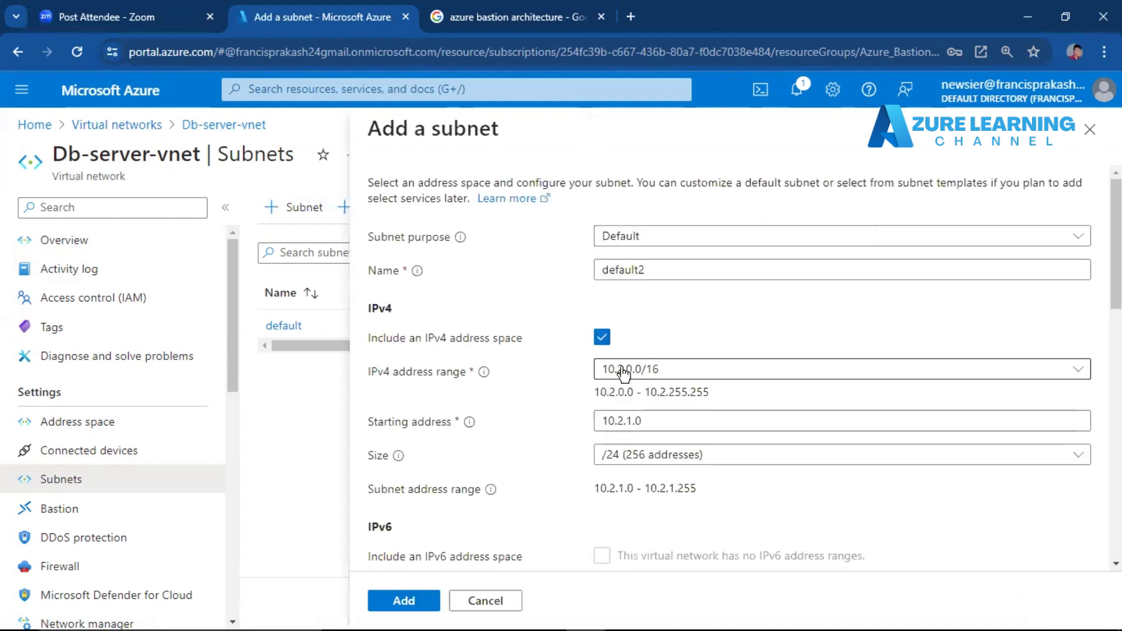
Try the /26 (64 addresses) size for the new subnet and switch it back to /24 (256 addresses).
{"action": "left_click", "coordinate": [619, 456]}
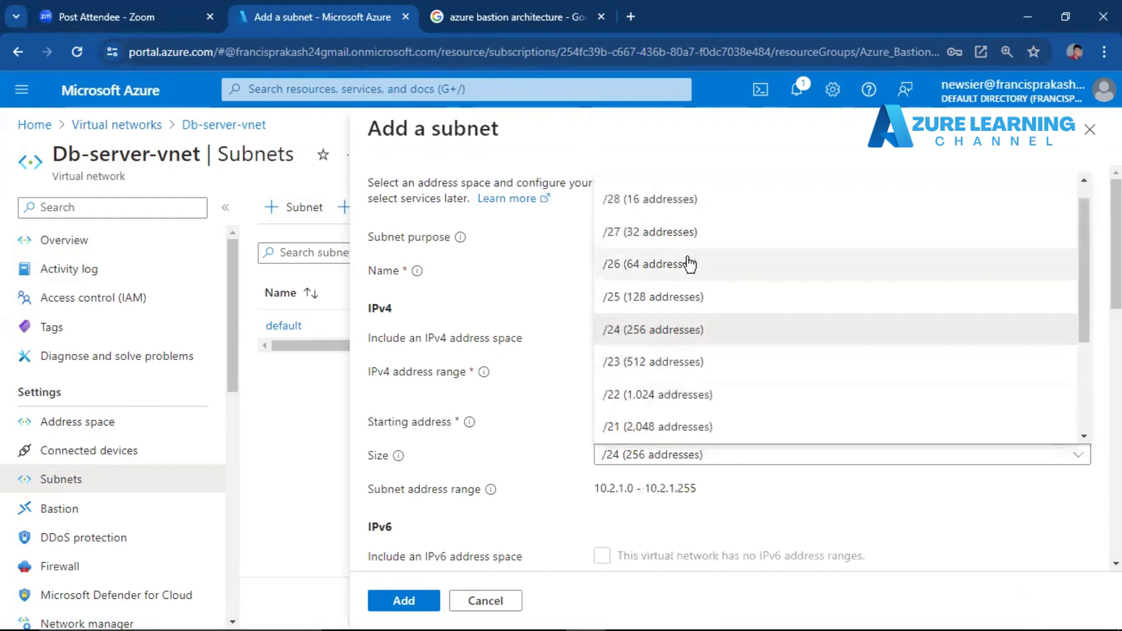
{"action": "left_click", "coordinate": [643, 263]}
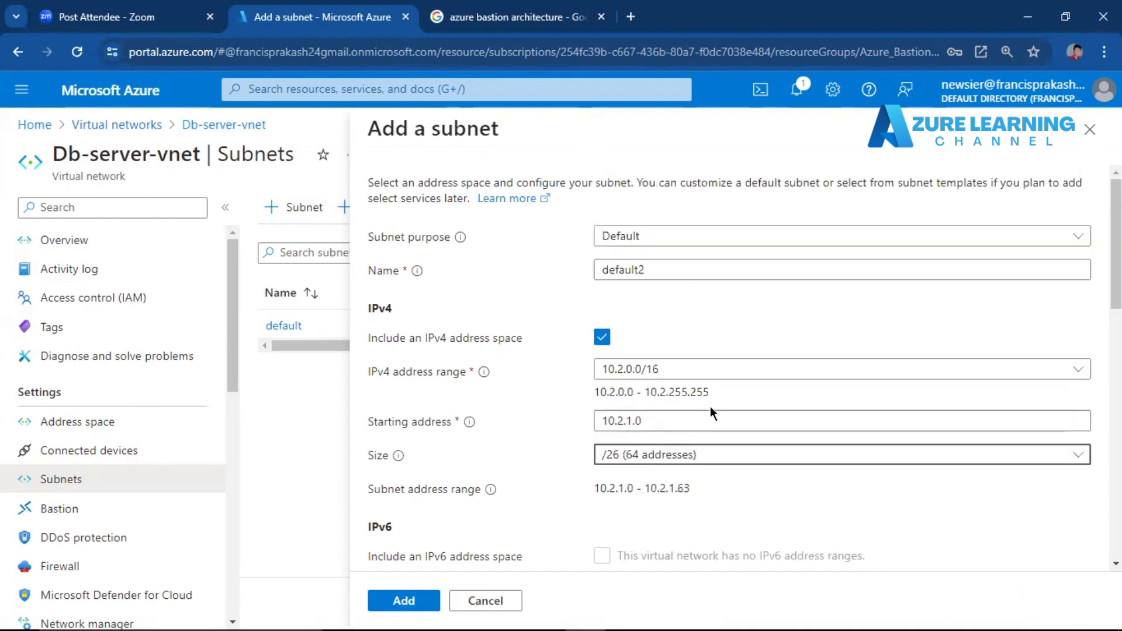
{"action": "scroll", "coordinate": [733, 274], "scroll_direction": "down", "scroll_amount": 1}
{"action": "scroll", "coordinate": [734, 274], "scroll_direction": "up", "scroll_amount": 1}
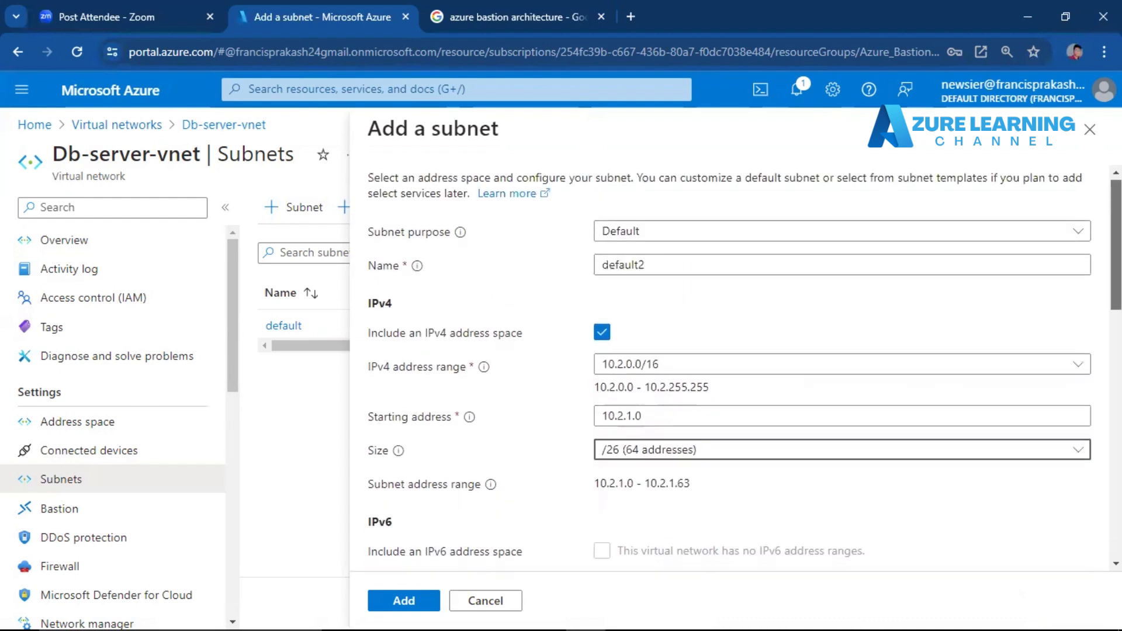
{"action": "left_click_drag", "start_coordinate": [676, 269], "coordinate": [539, 285]}
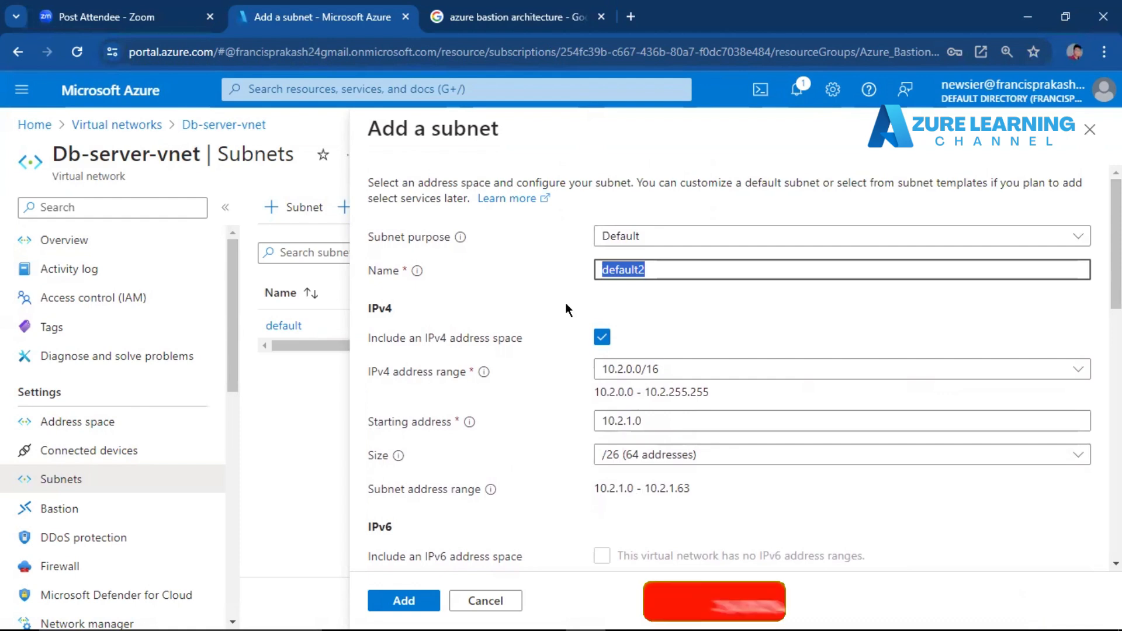
{"action": "left_click", "coordinate": [629, 459]}
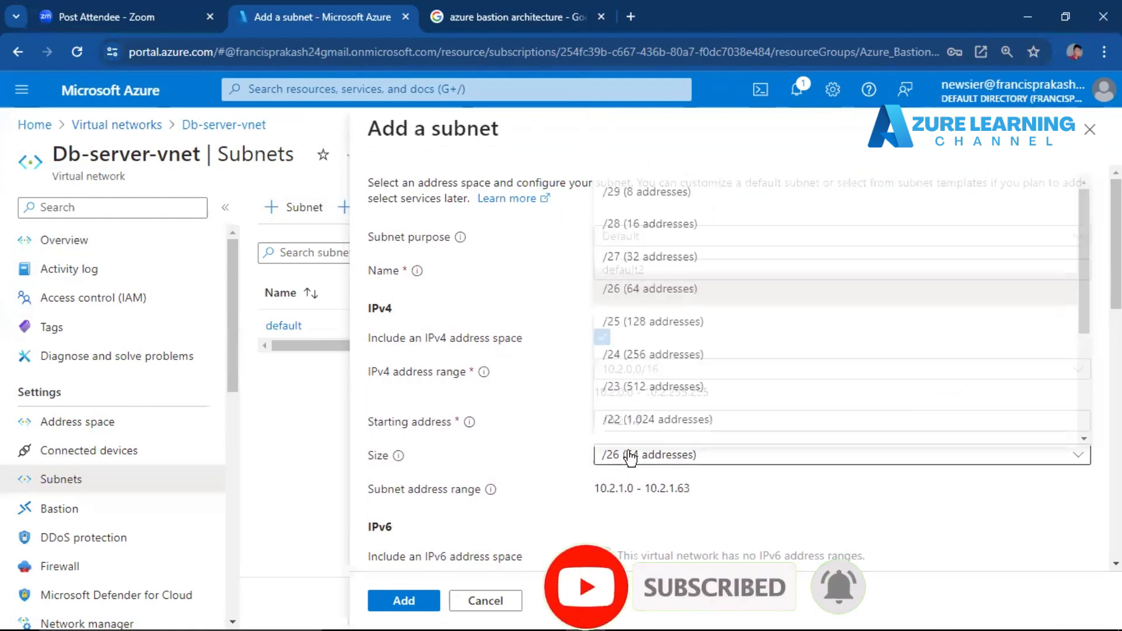
{"action": "left_click", "coordinate": [666, 353]}
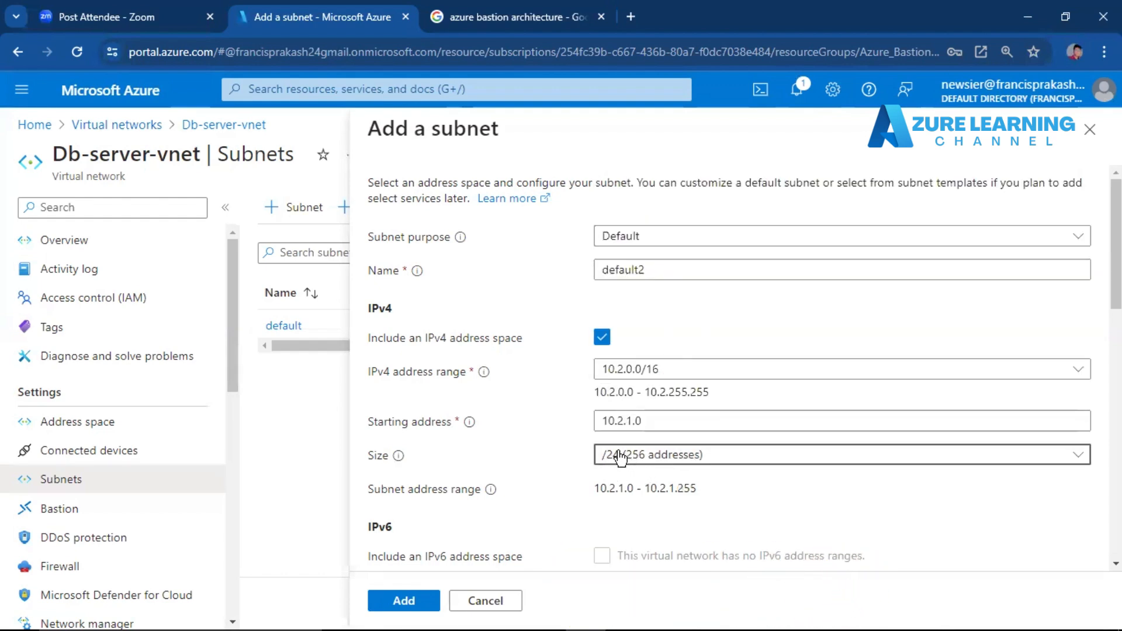
Replace the new subnet's name with AzureBastionSubnet, the name noted in Notepad.
{"action": "left_click_drag", "start_coordinate": [656, 271], "coordinate": [604, 273]}
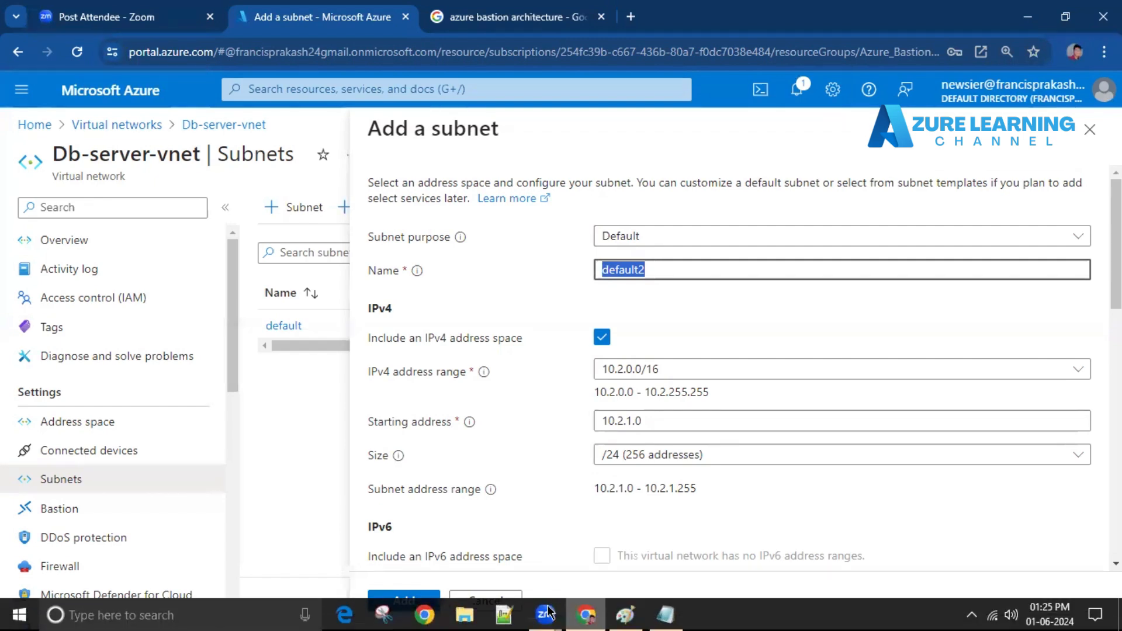
{"action": "left_click", "coordinate": [660, 613]}
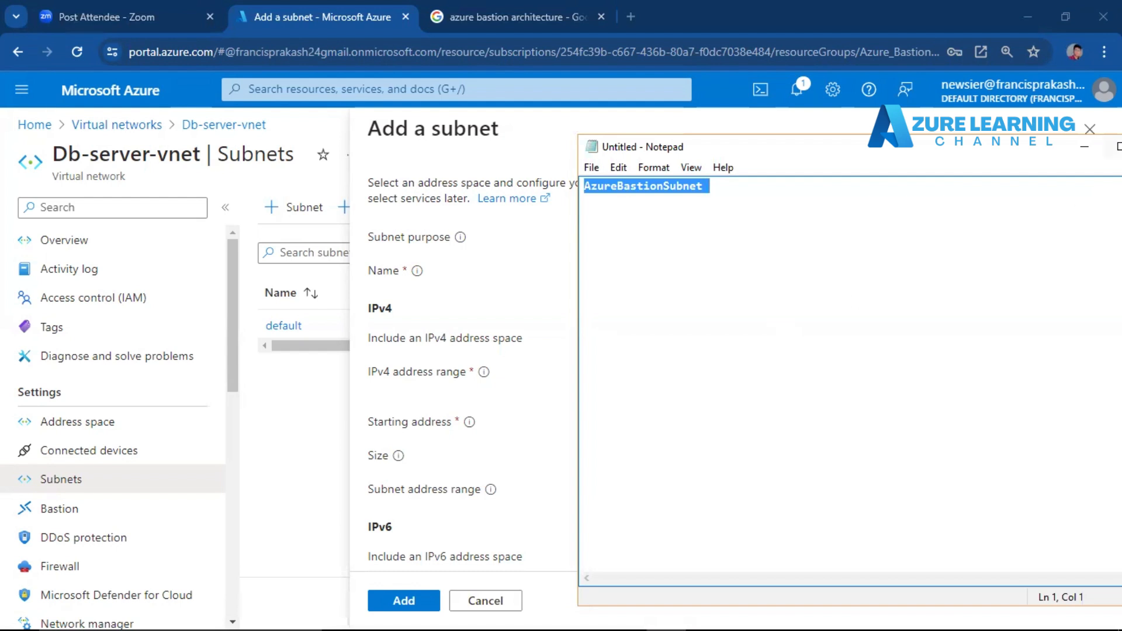
{"action": "left_click", "coordinate": [1081, 148]}
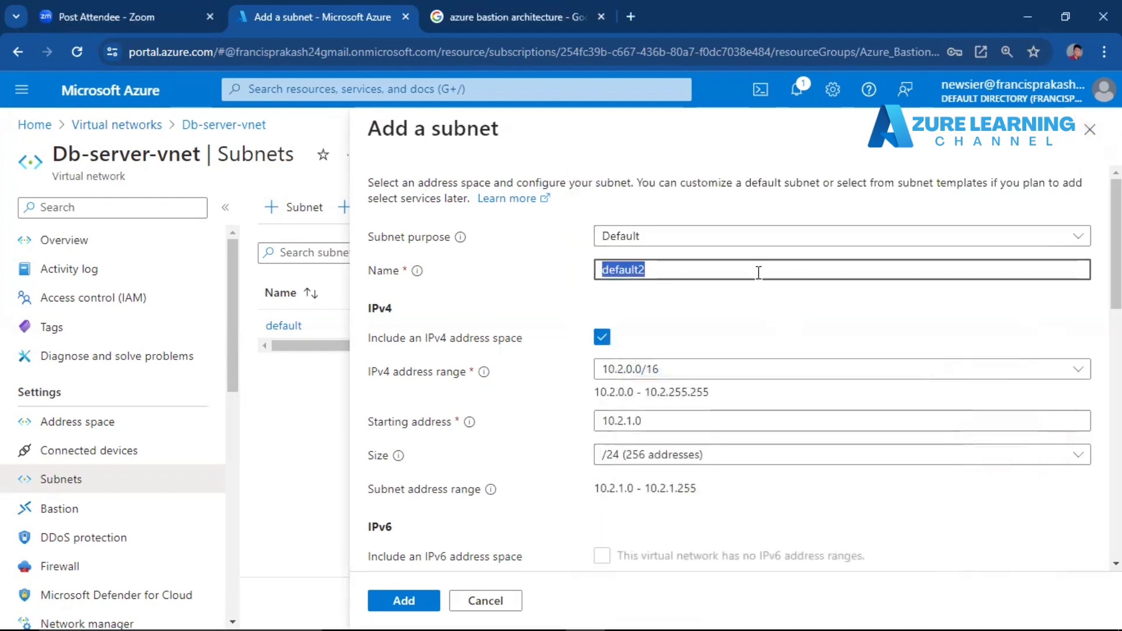
{"action": "key", "text": "ctrl+v"}
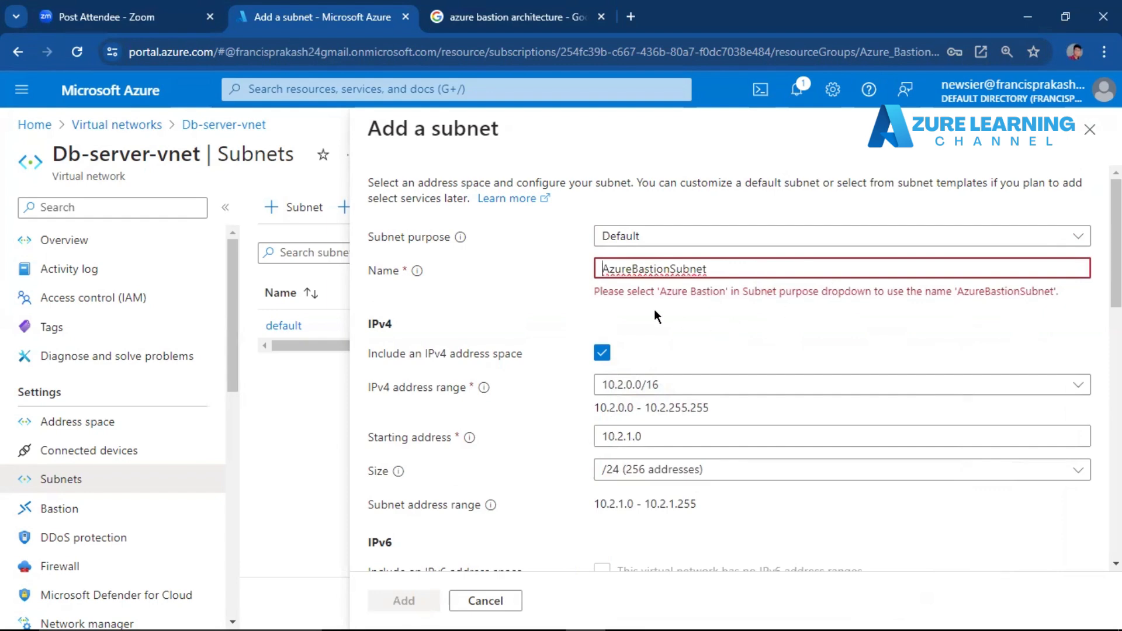
{"action": "left_click", "coordinate": [567, 309]}
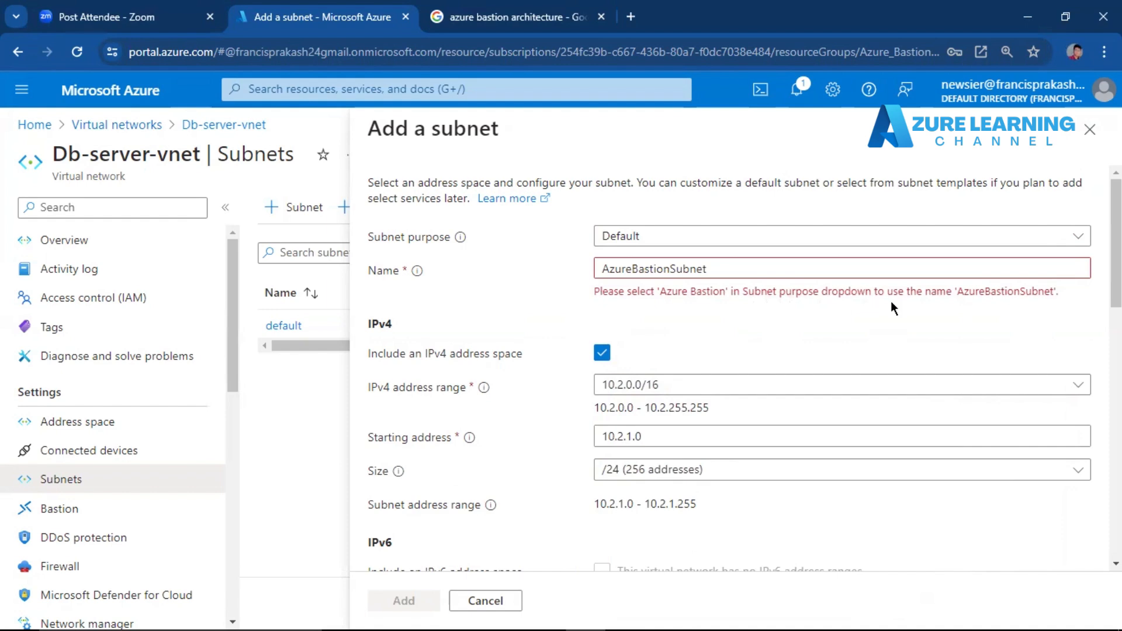
Set the subnet purpose to Azure Bastion and add the subnet to Db-server-vnet.
{"action": "mouse_move", "coordinate": [1115, 234]}
{"action": "left_mouse_down"}
{"action": "mouse_move", "coordinate": [1115, 250]}
{"action": "mouse_move", "coordinate": [1116, 234]}
{"action": "left_mouse_up"}
{"action": "left_click", "coordinate": [966, 237]}
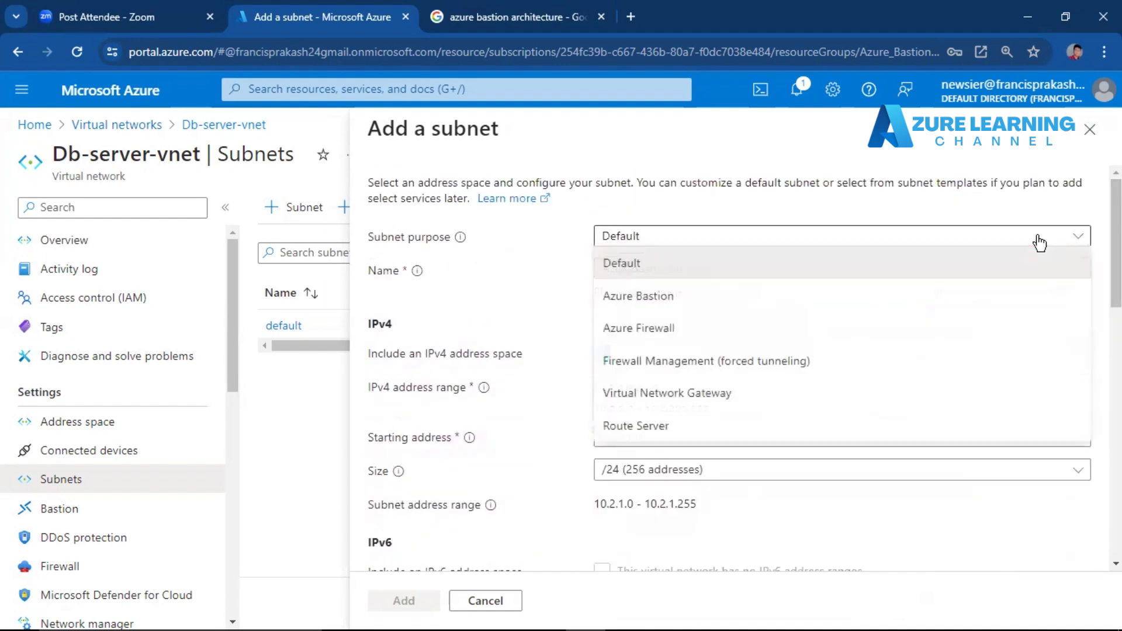
{"action": "left_click", "coordinate": [963, 293]}
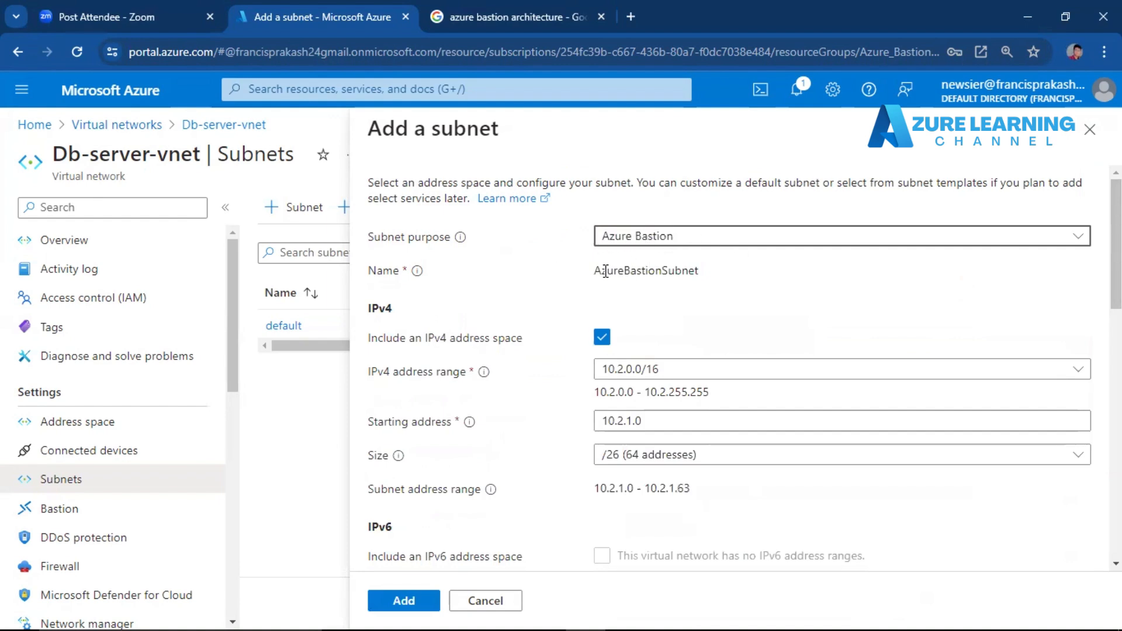
{"action": "left_click_drag", "start_coordinate": [587, 273], "coordinate": [692, 274]}
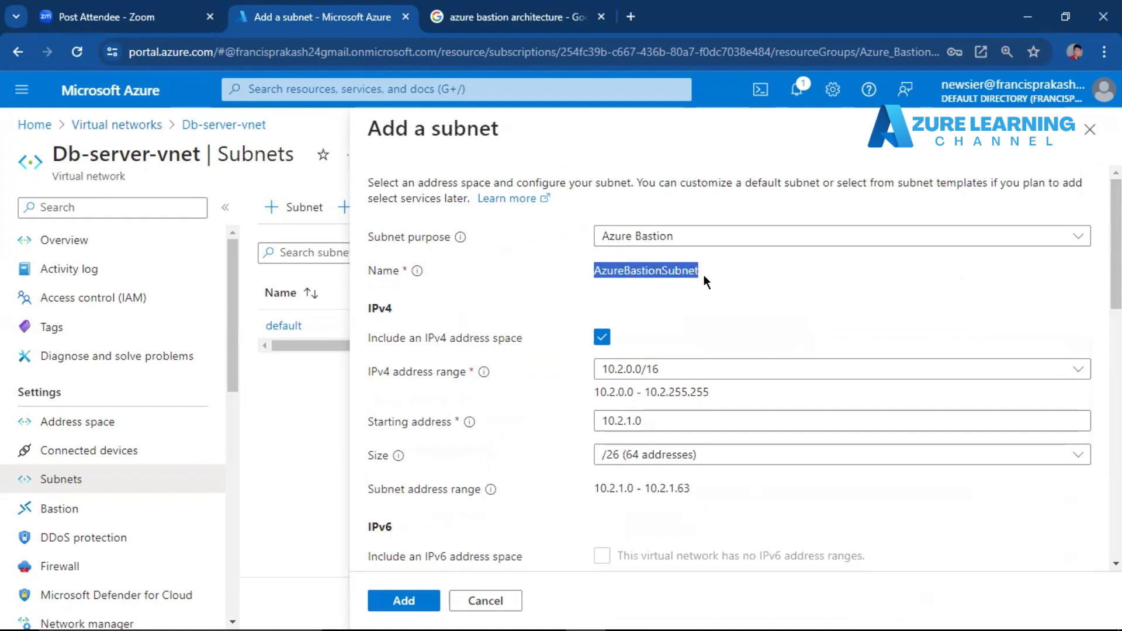
{"action": "left_click", "coordinate": [703, 274]}
{"action": "scroll", "coordinate": [737, 374], "scroll_direction": "down", "scroll_amount": 13}
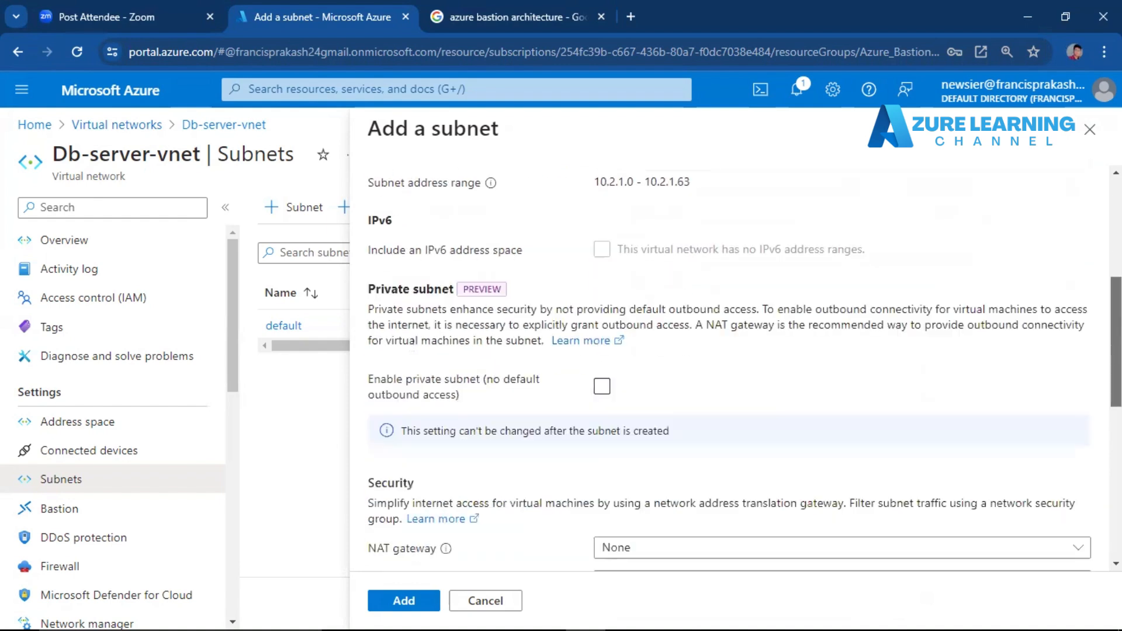
{"action": "scroll", "coordinate": [736, 374], "scroll_direction": "down", "scroll_amount": 4}
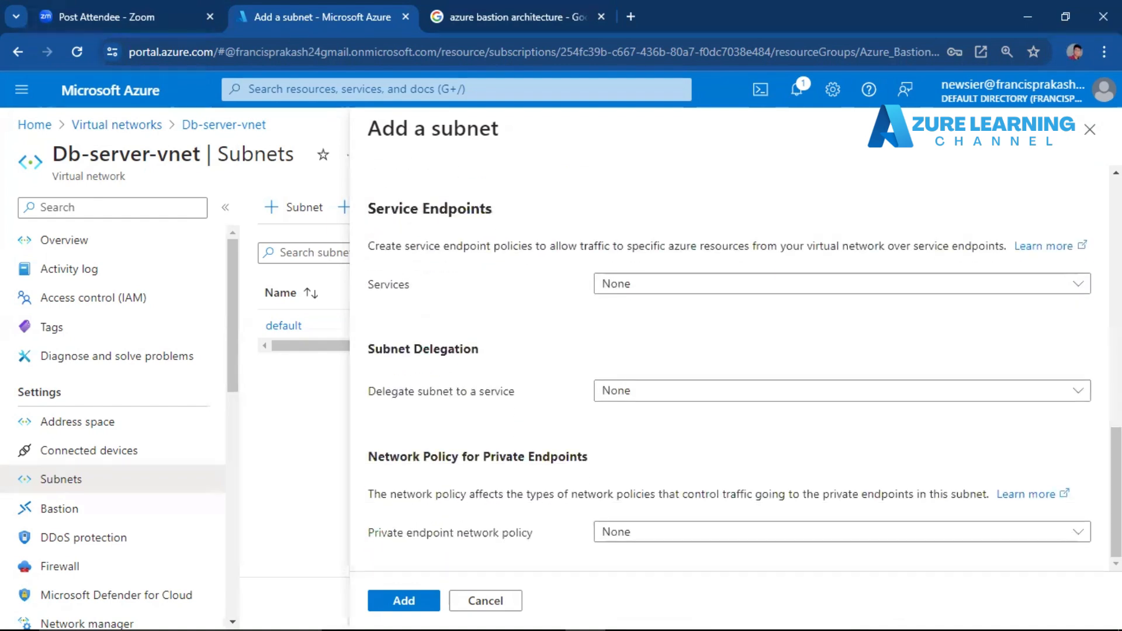
{"action": "left_click", "coordinate": [408, 599]}
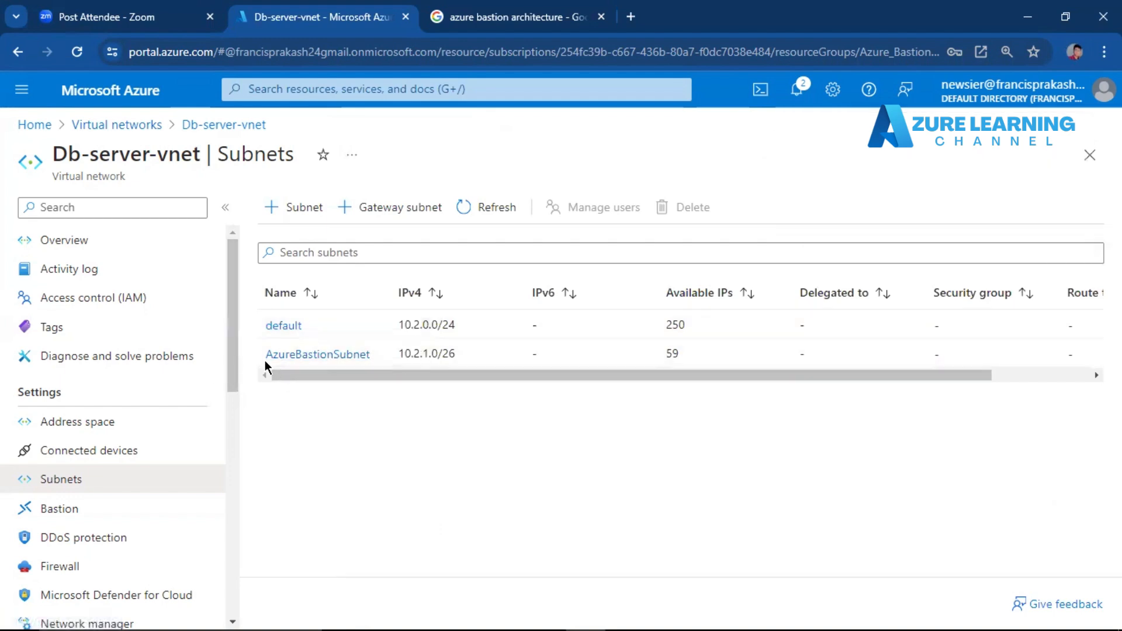
Open the Bastion page of the Db-server virtual machine and start a manual Bastion configuration.
{"action": "left_click", "coordinate": [49, 124]}
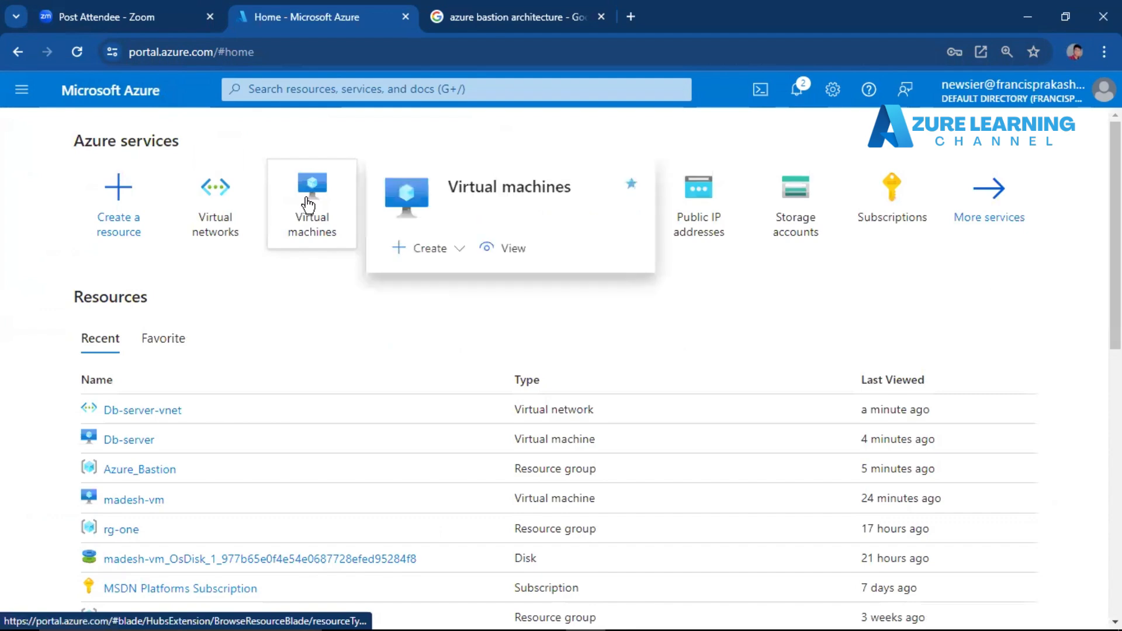
{"action": "left_click", "coordinate": [308, 204]}
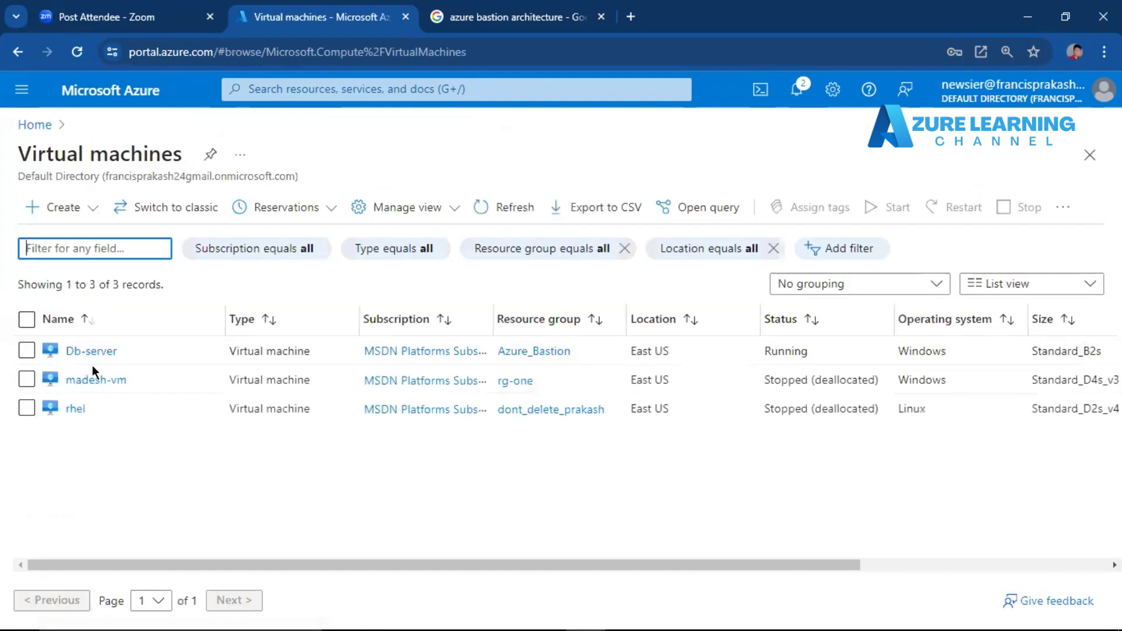
{"action": "left_click", "coordinate": [92, 351]}
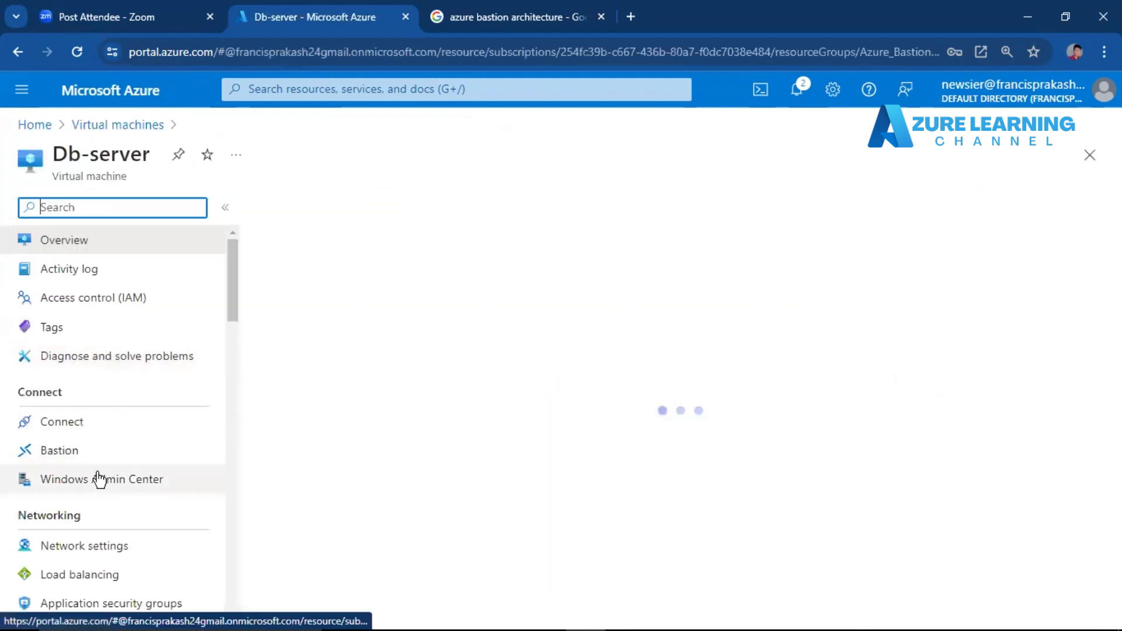
{"action": "left_click", "coordinate": [73, 454]}
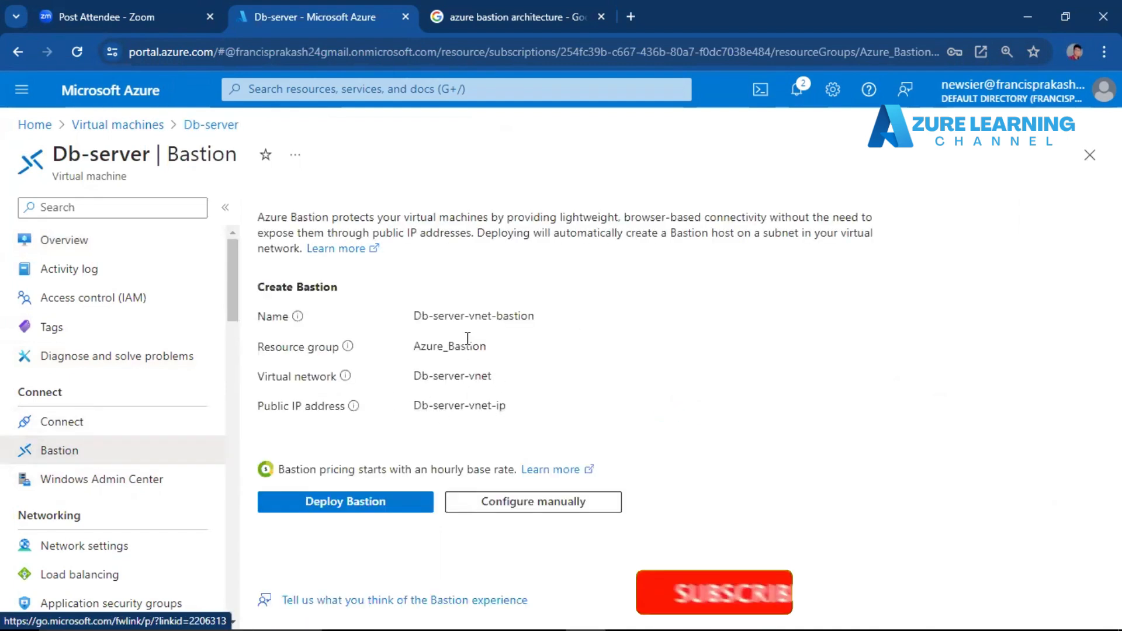
{"action": "left_click", "coordinate": [502, 503]}
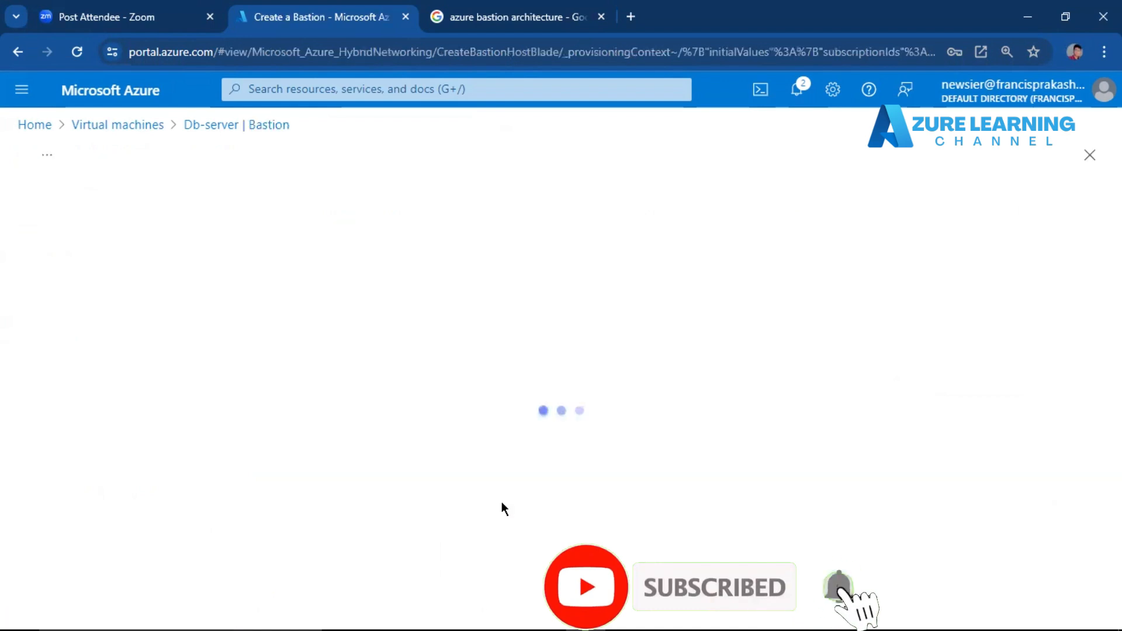
Name the new Bastion mybastion in the instance details.
{"action": "left_click", "coordinate": [377, 443]}
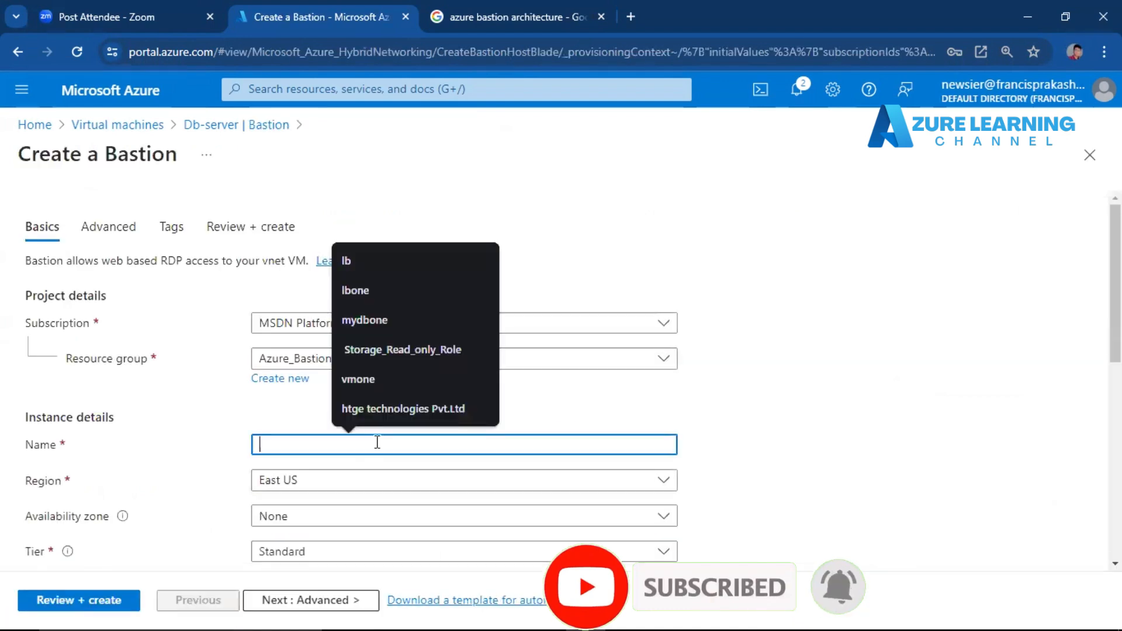
{"action": "type", "text": "my"}
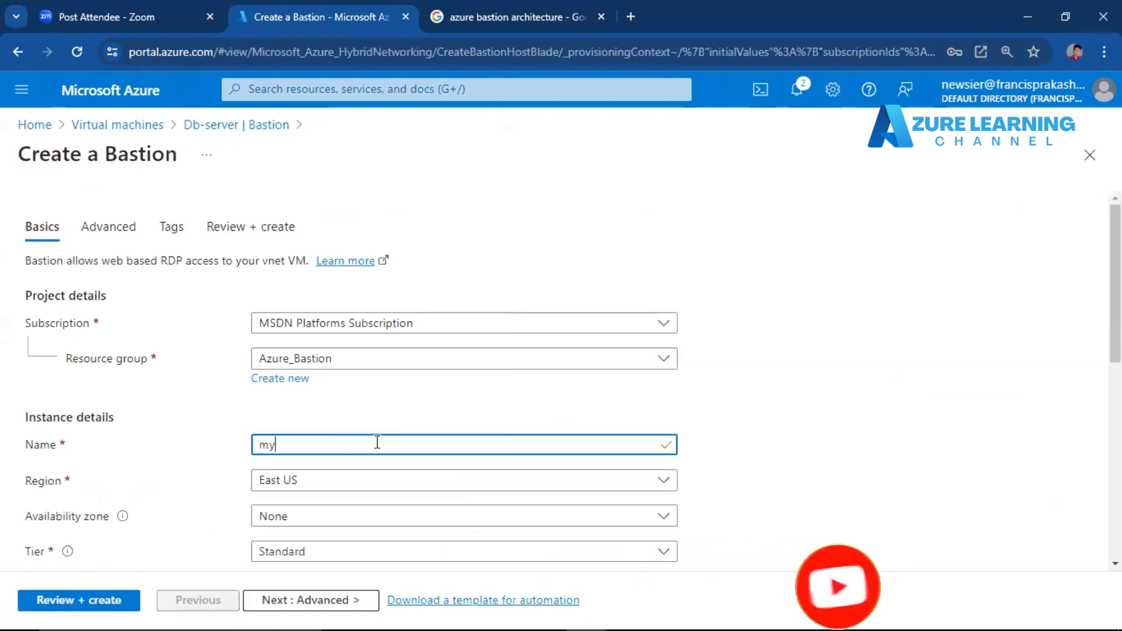
{"action": "type", "text": "d"}
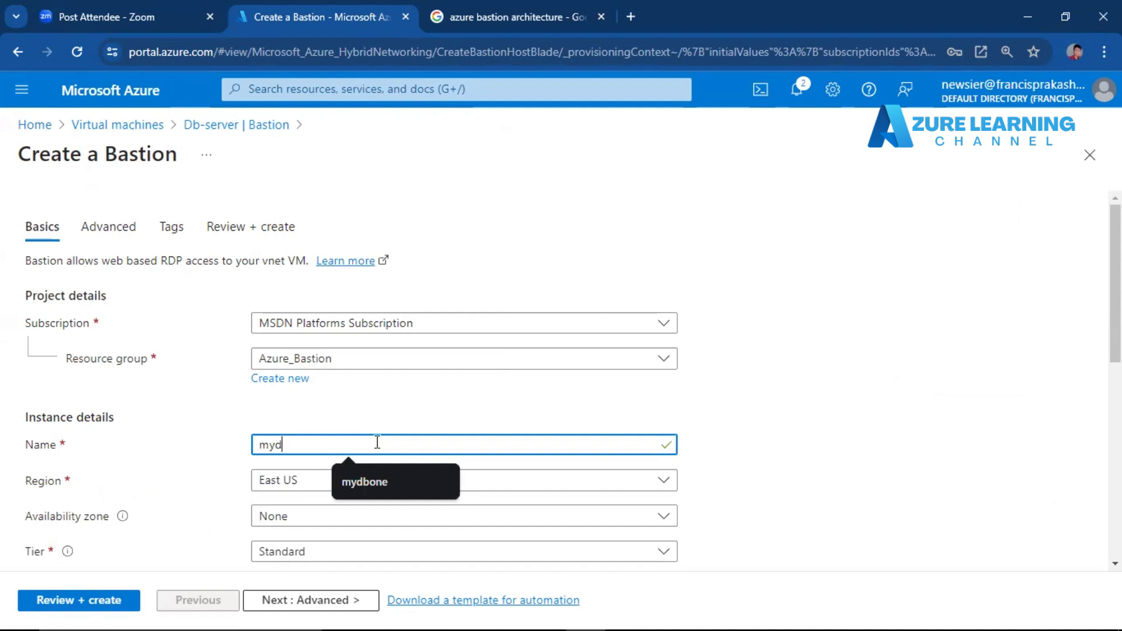
{"action": "key", "text": "BackSpace"}
{"action": "type", "text": "bastion"}
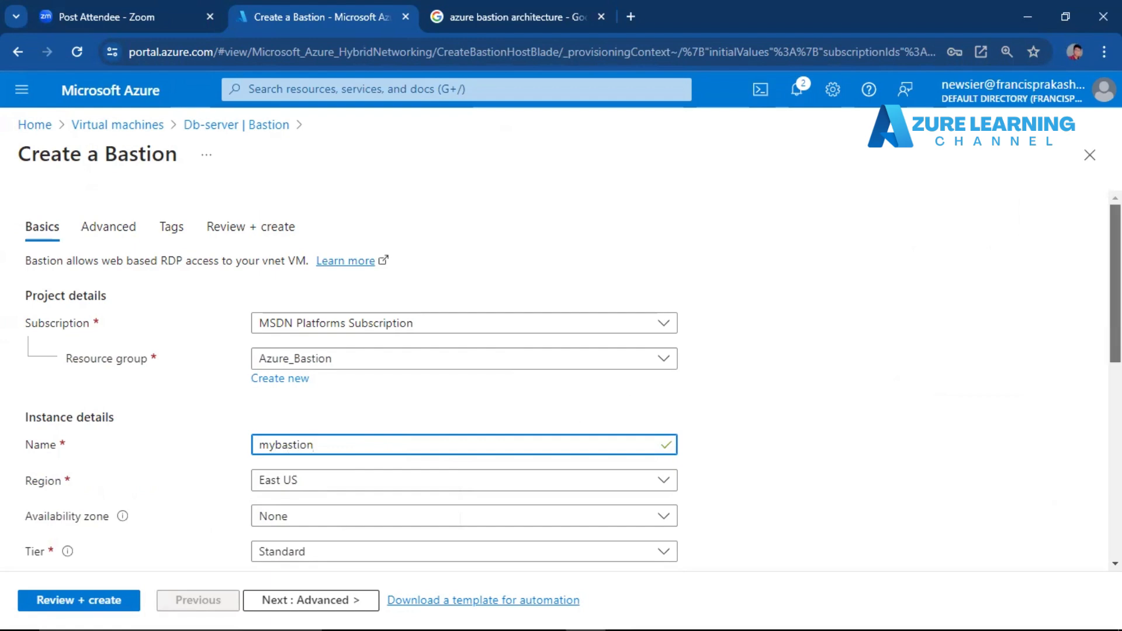
{"action": "scroll", "coordinate": [1026, 261], "scroll_direction": "down", "scroll_amount": 5}
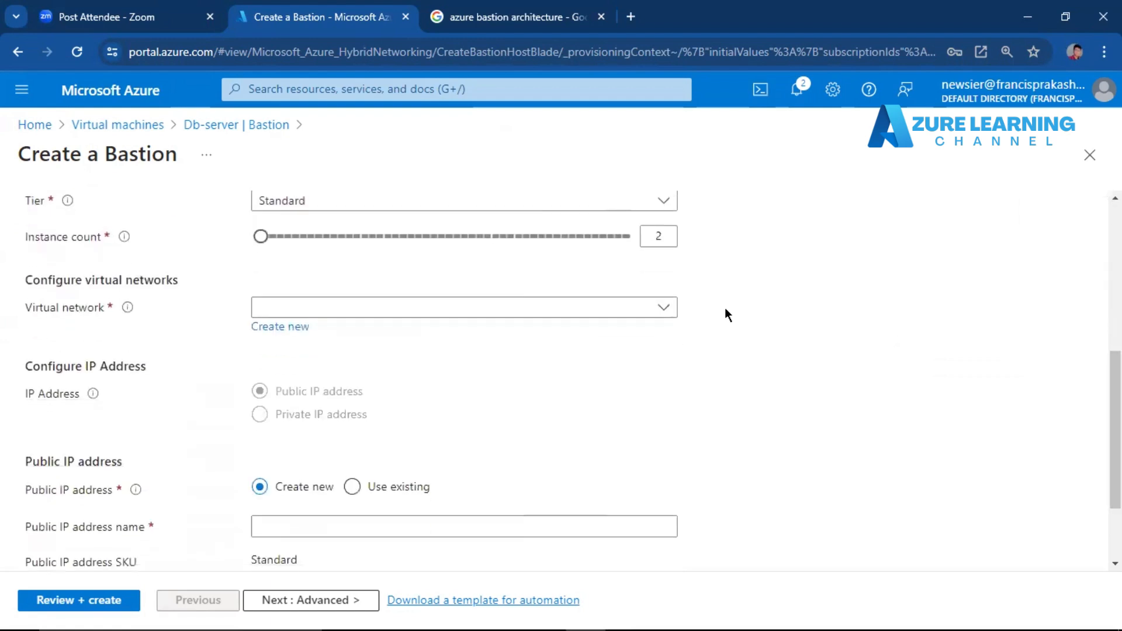
Select Db-server-vnet as the Bastion's virtual network and proceed to the advanced Bastion features.
{"action": "left_click", "coordinate": [633, 306]}
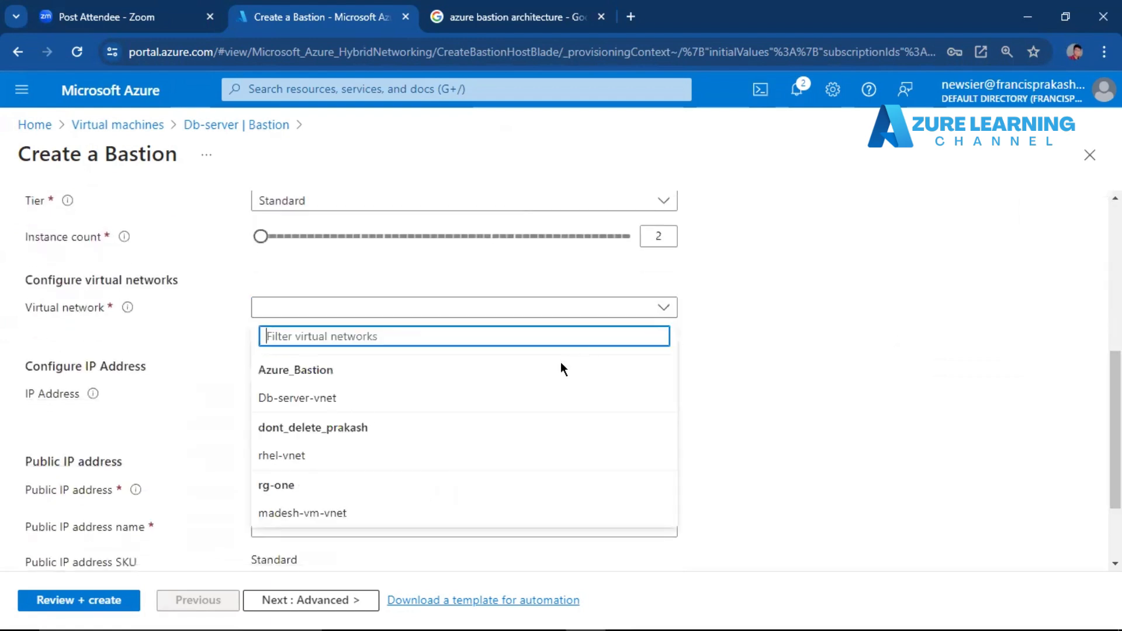
{"action": "left_click", "coordinate": [573, 395]}
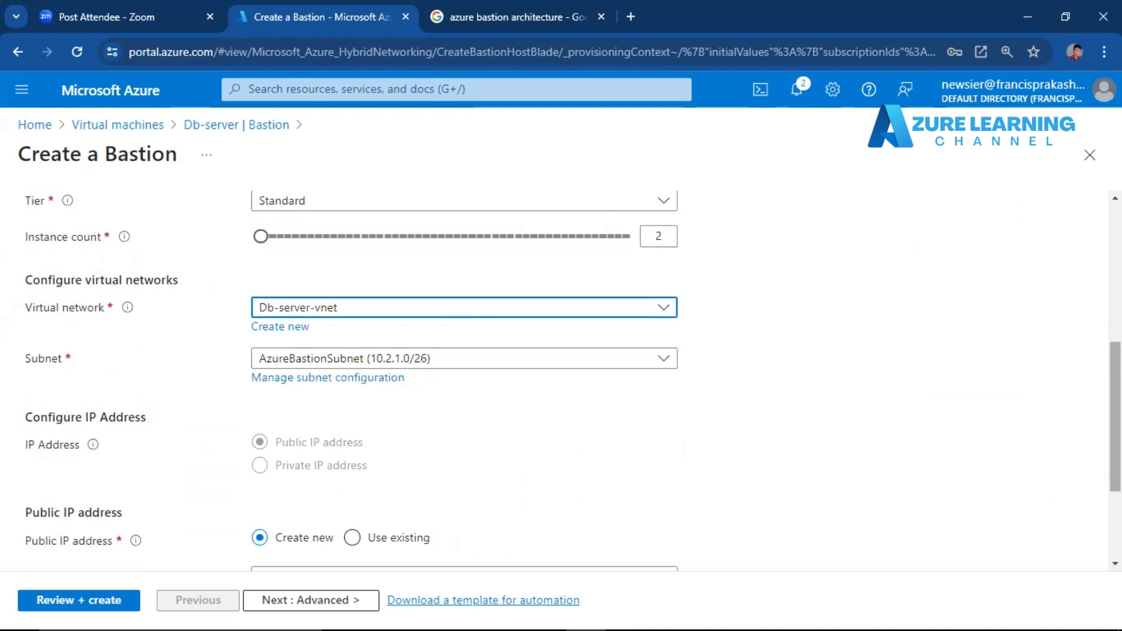
{"action": "scroll", "coordinate": [1039, 403], "scroll_direction": "down", "scroll_amount": 3}
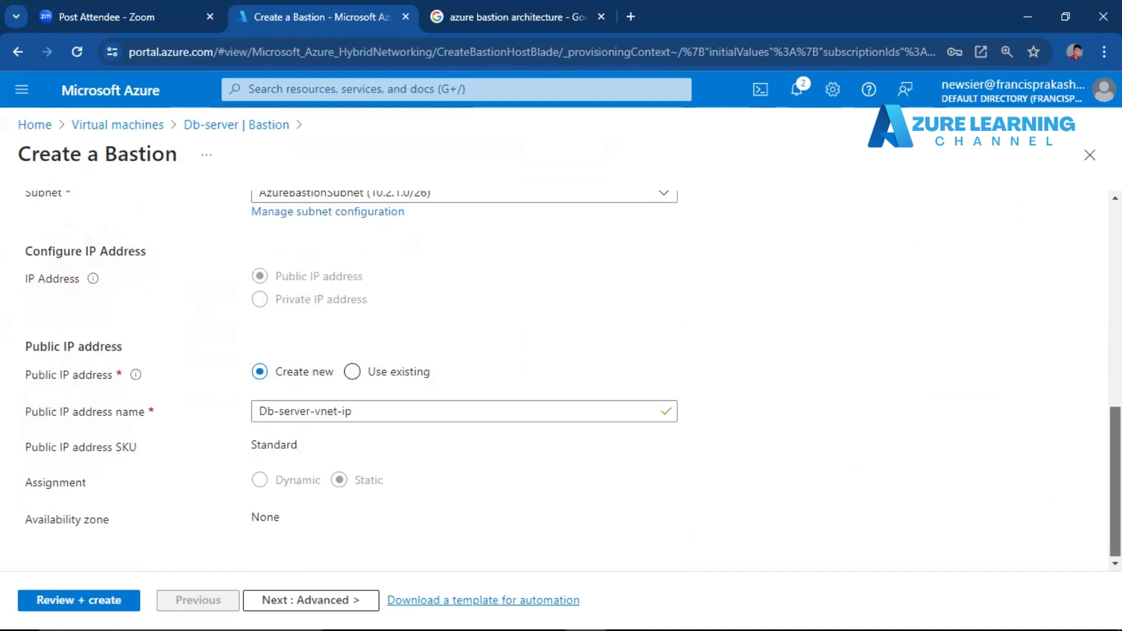
{"action": "left_click", "coordinate": [318, 602]}
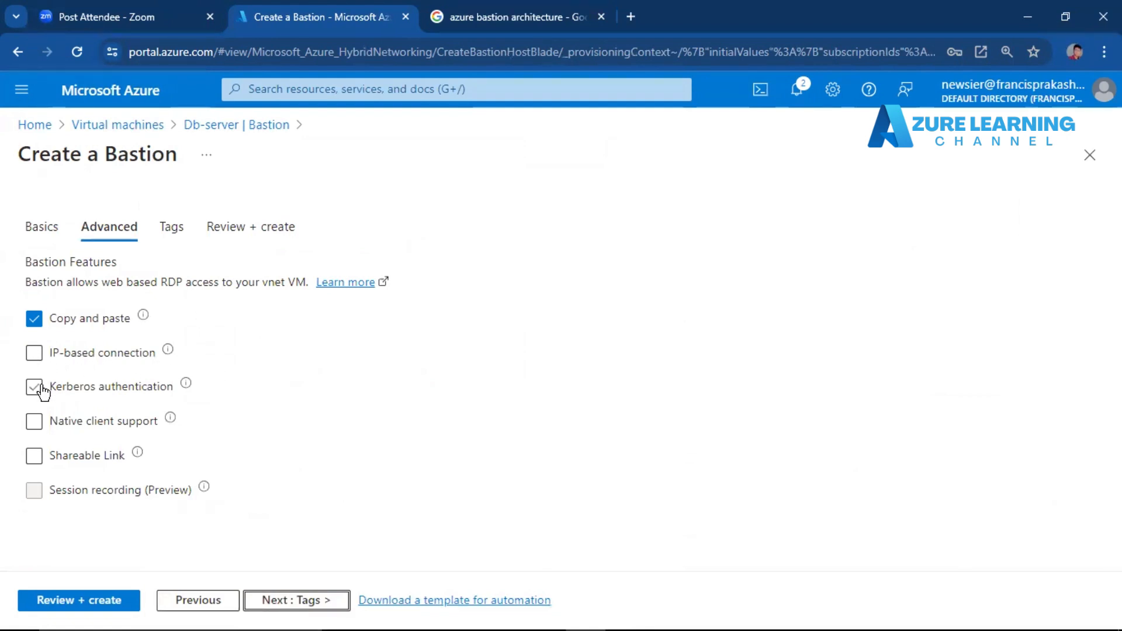
Keep only copy and paste enabled among the Bastion features, skip the tags, and create the Bastion.
{"action": "mouse_move", "coordinate": [172, 353]}
{"action": "left_click_drag", "start_coordinate": [158, 458], "coordinate": [165, 437]}
{"action": "left_click", "coordinate": [167, 450]}
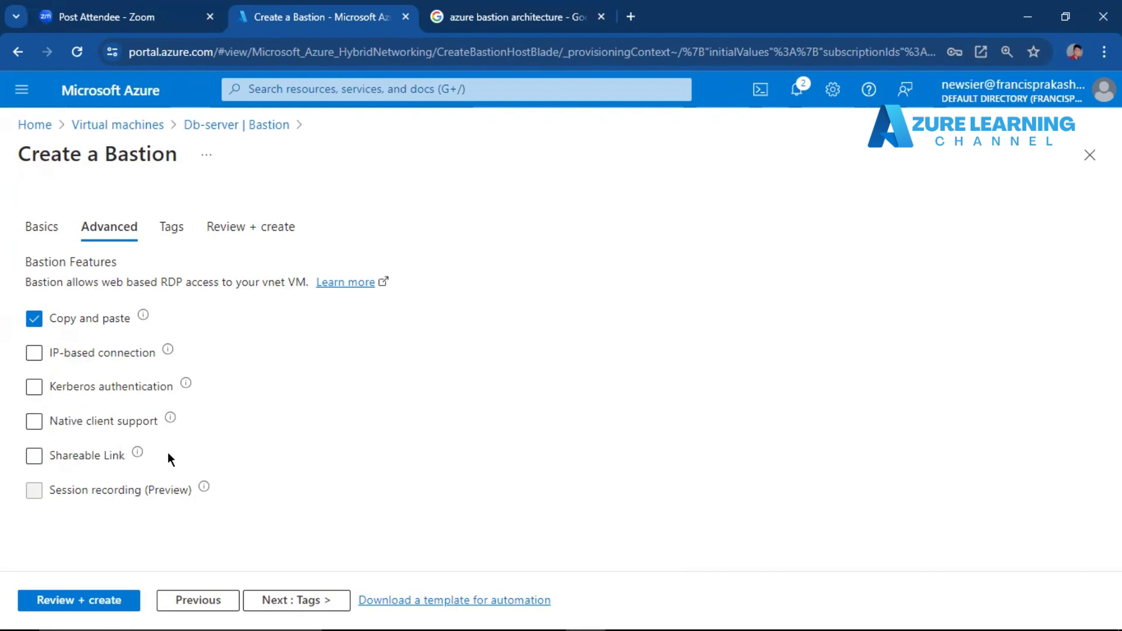
{"action": "left_click", "coordinate": [303, 600]}
{"action": "left_click", "coordinate": [305, 600]}
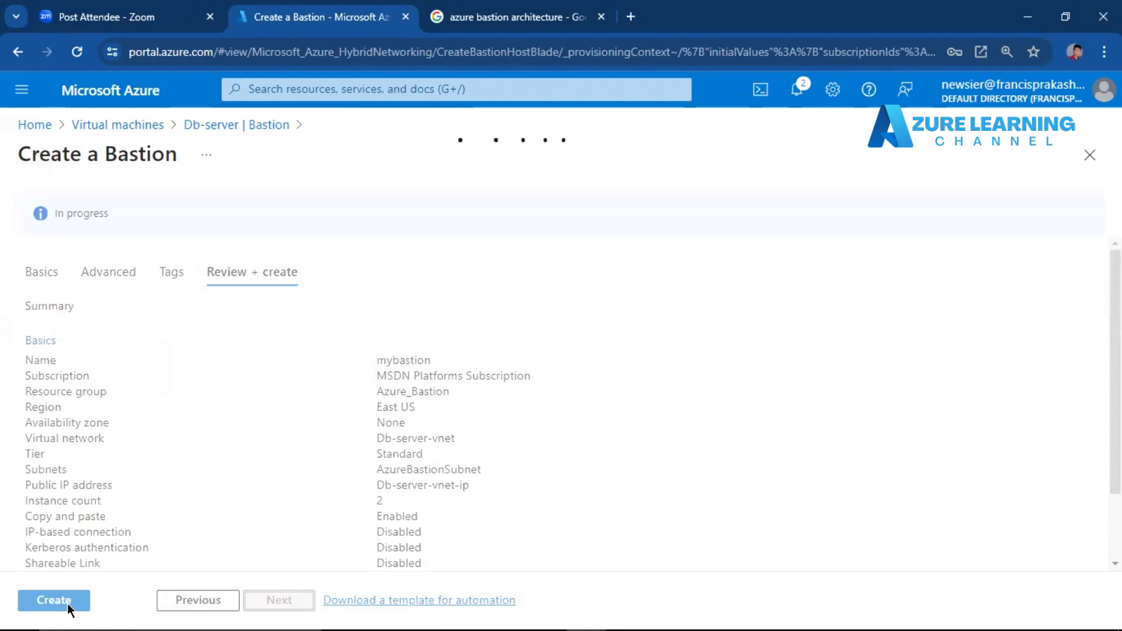
{"action": "left_click", "coordinate": [68, 603]}
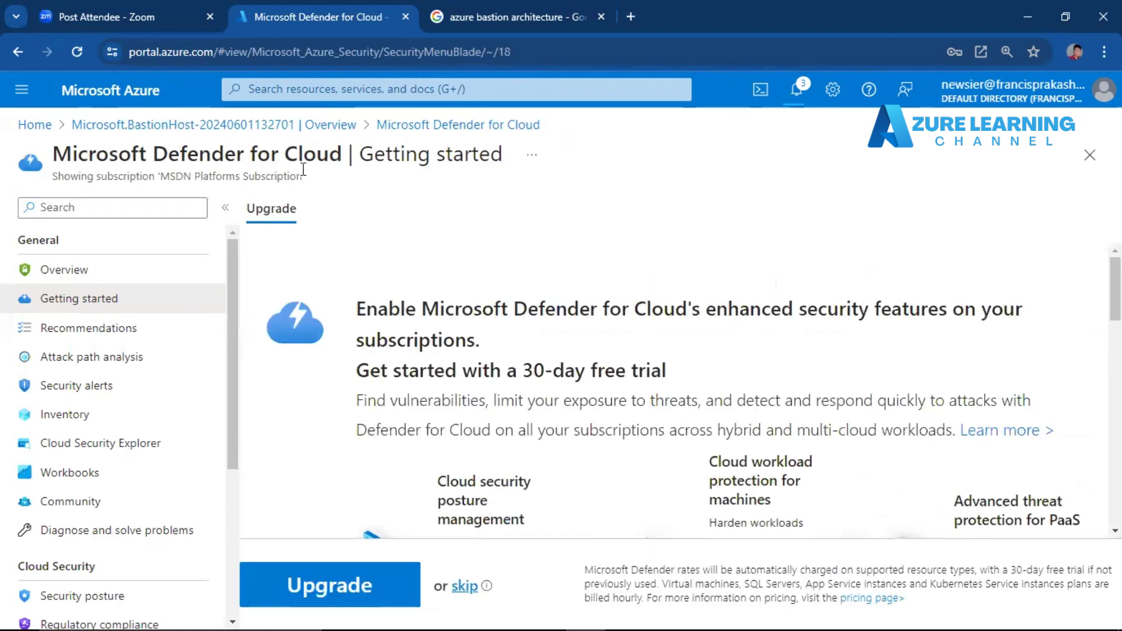
Return to the BastionHost deployment overview and open the deployed mybastion resource.
{"action": "left_click", "coordinate": [156, 123]}
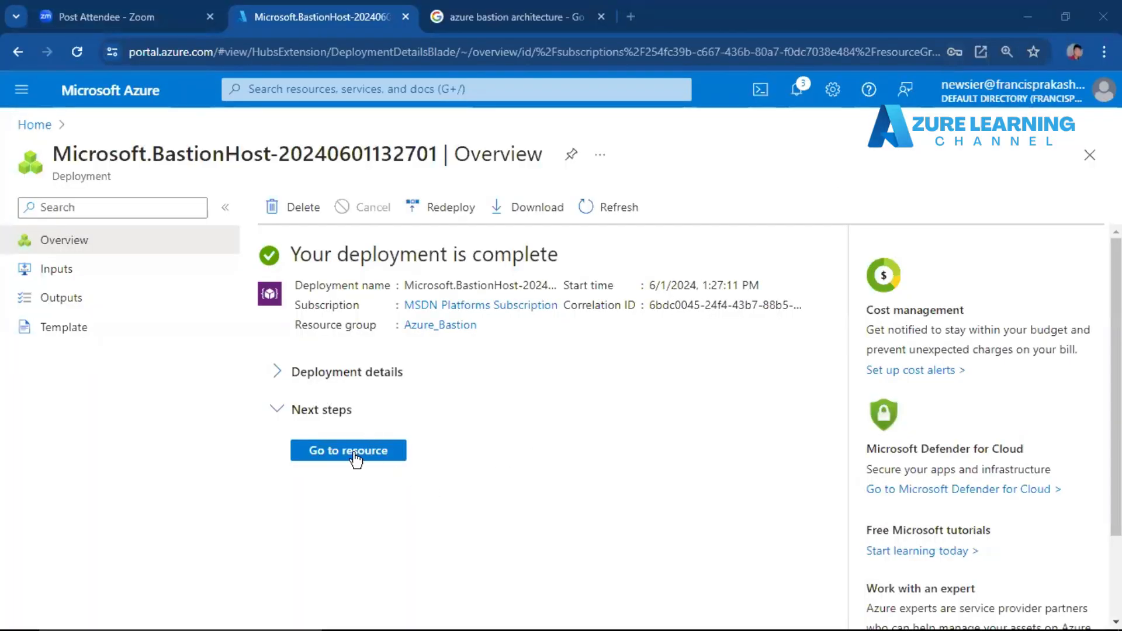
{"action": "left_click_drag", "start_coordinate": [292, 255], "coordinate": [575, 255]}
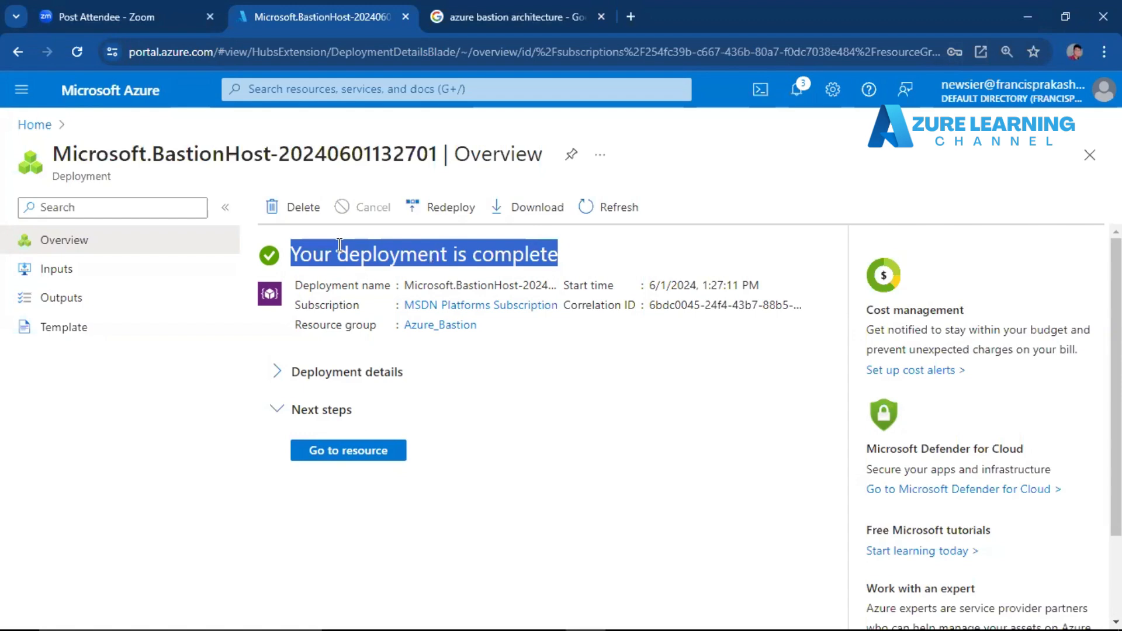
{"action": "left_click", "coordinate": [353, 458]}
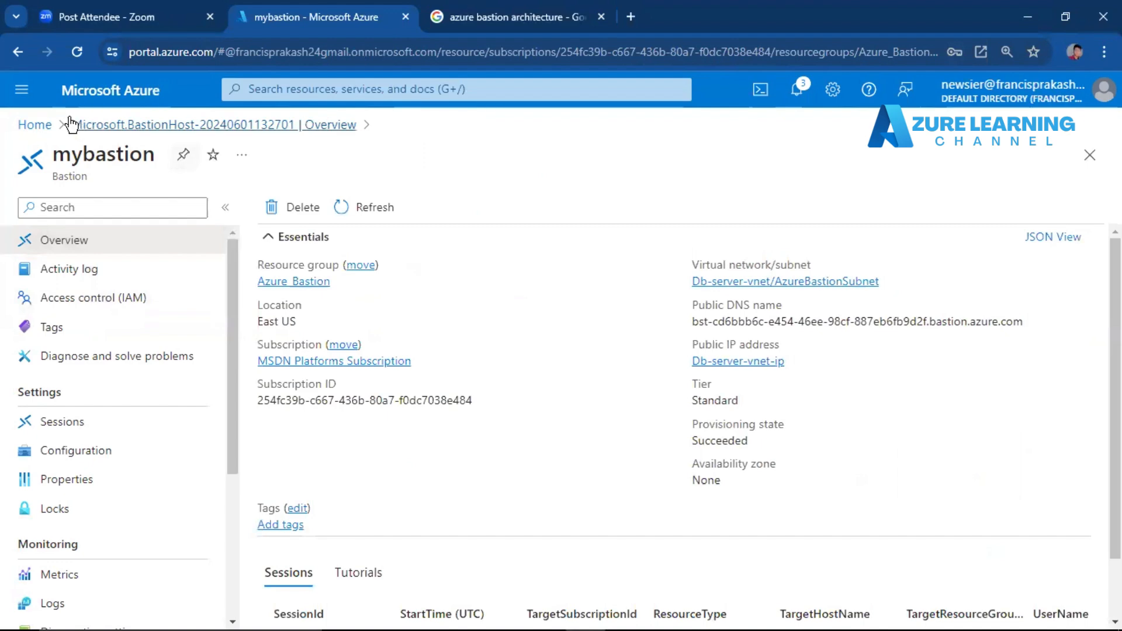
Open the Db-server virtual machine from the virtual machines list and go to its Bastion connection page.
{"action": "left_click", "coordinate": [41, 126]}
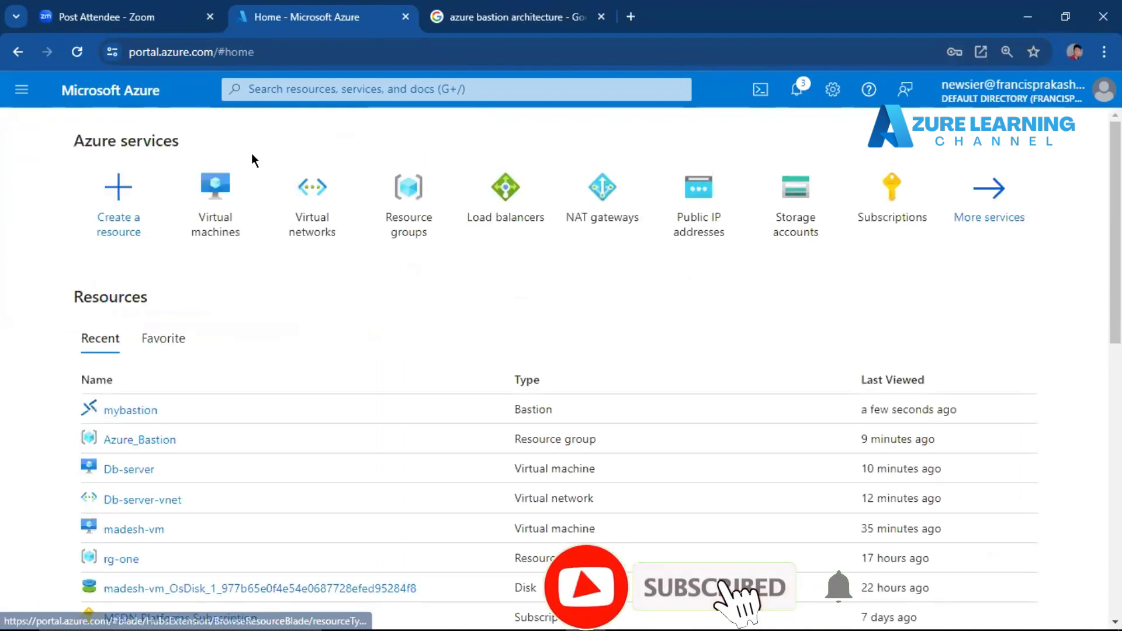
{"action": "left_click", "coordinate": [212, 190]}
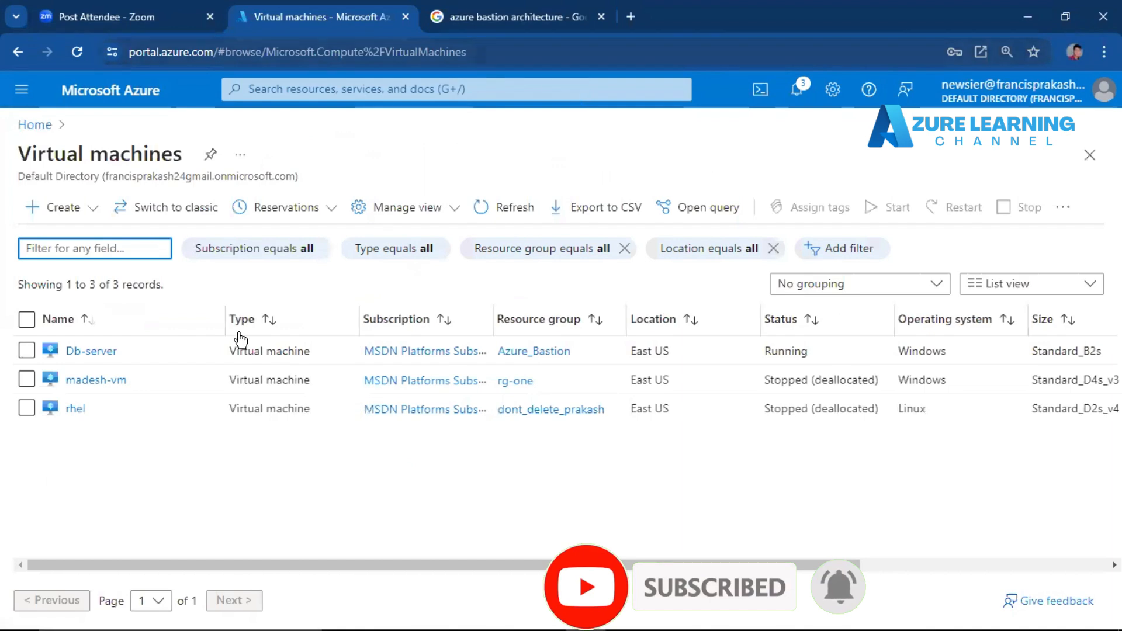
{"action": "left_click", "coordinate": [104, 351]}
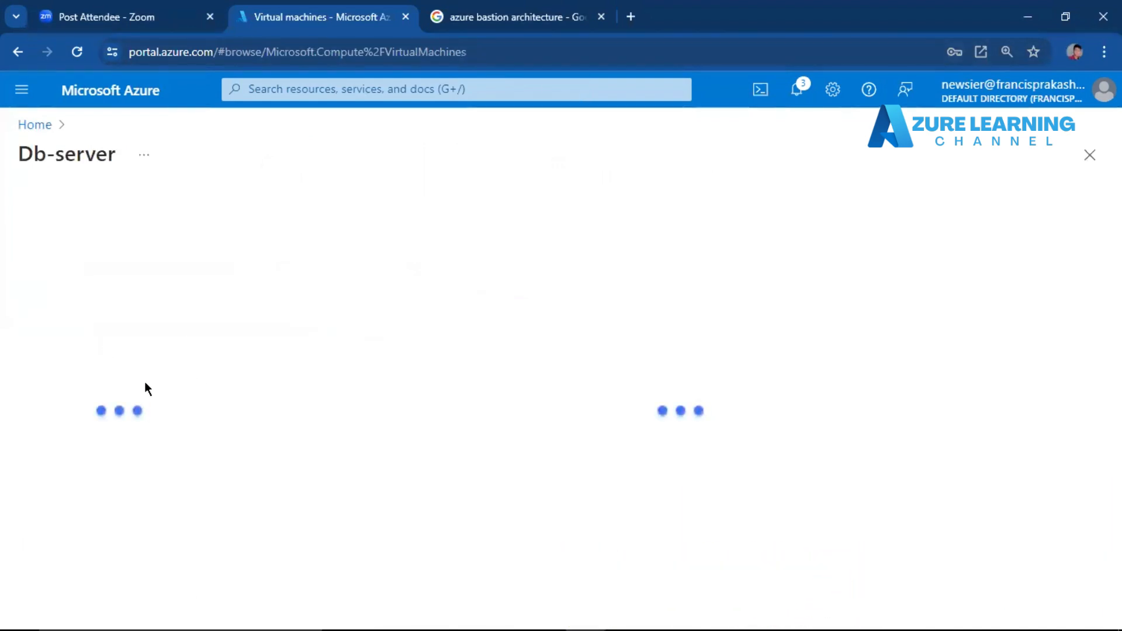
{"action": "left_click", "coordinate": [89, 448]}
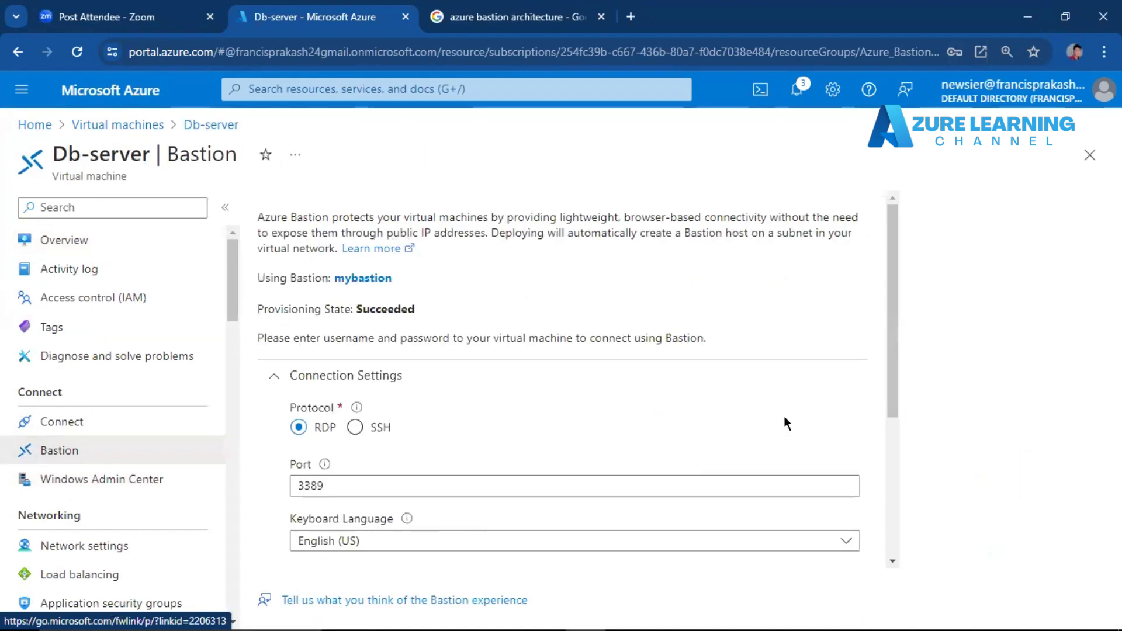
Examine the authentication type options in Db-server's Bastion connection settings, leaving VM Password selected.
{"action": "left_click_drag", "start_coordinate": [892, 300], "coordinate": [904, 455]}
{"action": "left_click", "coordinate": [642, 389]}
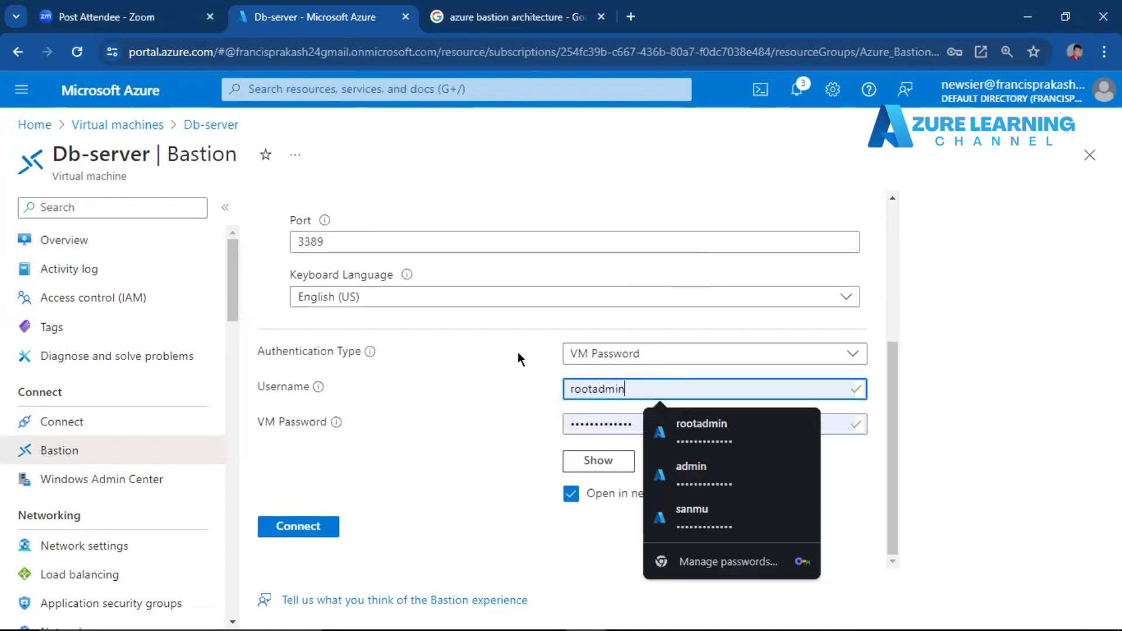
{"action": "left_click", "coordinate": [647, 355]}
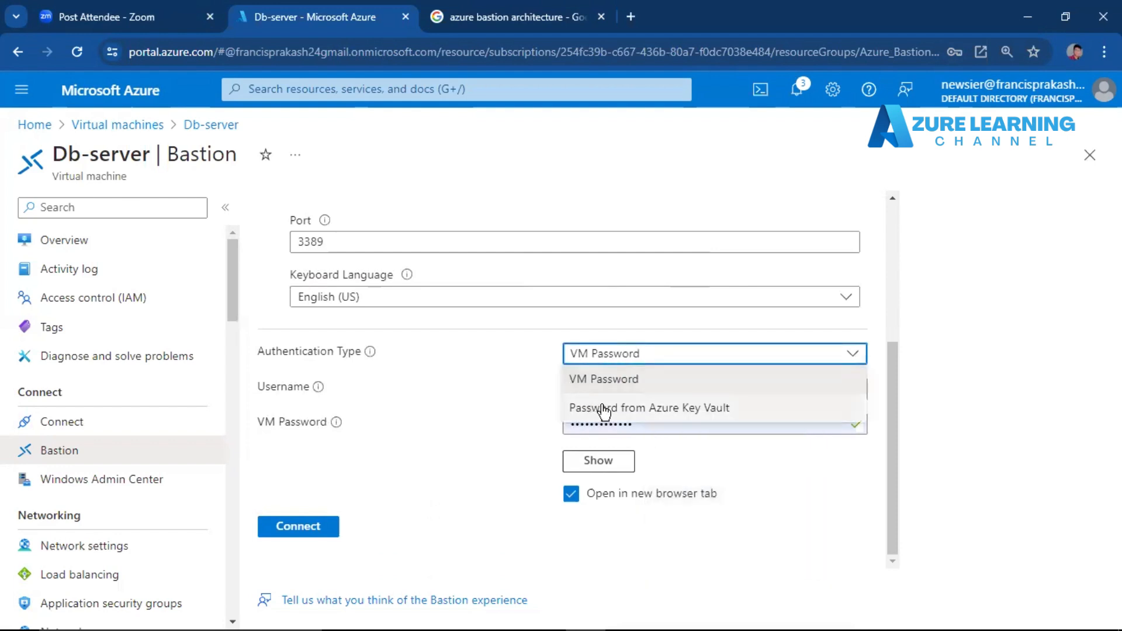
{"action": "left_click", "coordinate": [468, 396]}
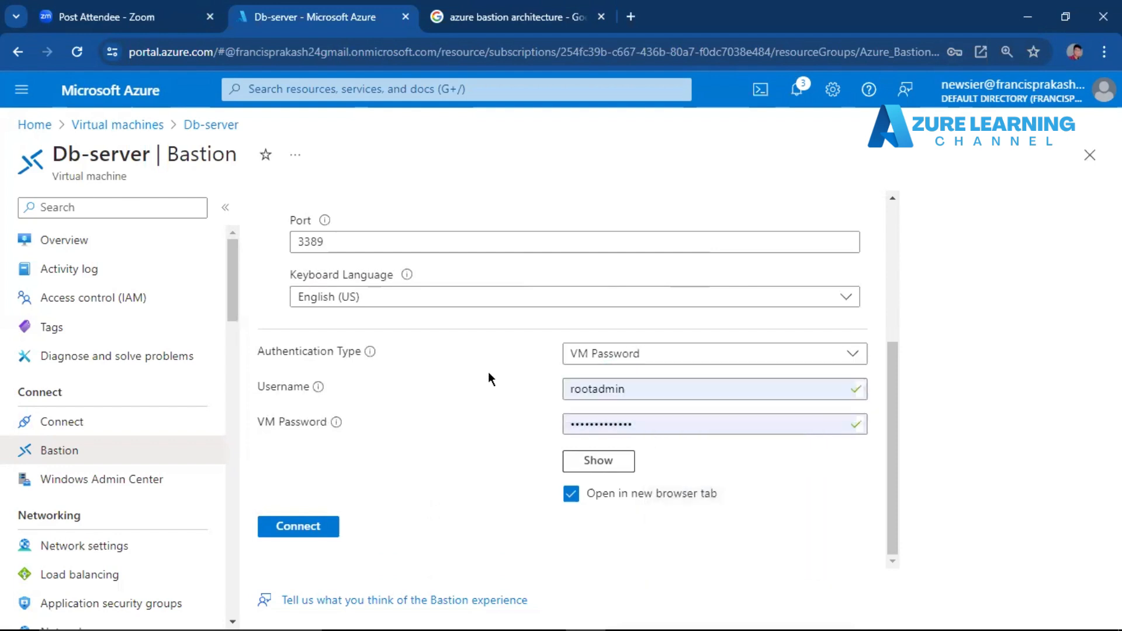
{"action": "left_click", "coordinate": [626, 353]}
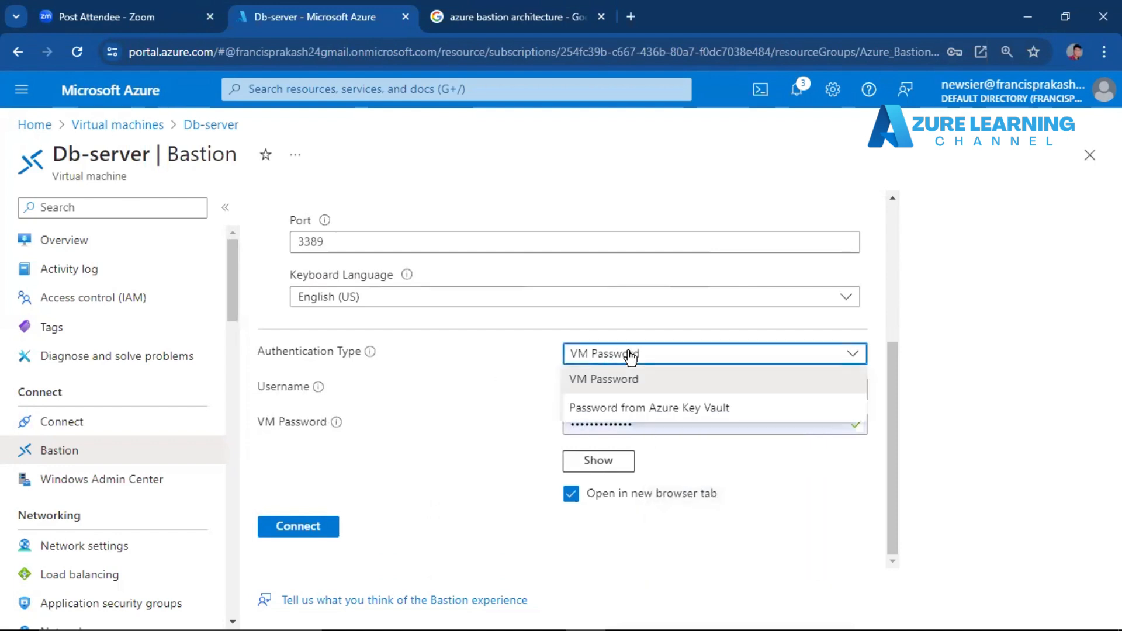
{"action": "left_click", "coordinate": [494, 398]}
Check the filled-in VM password for rootadmin, connect to Db-server through Bastion, and allow clipboard access in the session.
{"action": "left_click", "coordinate": [632, 389]}
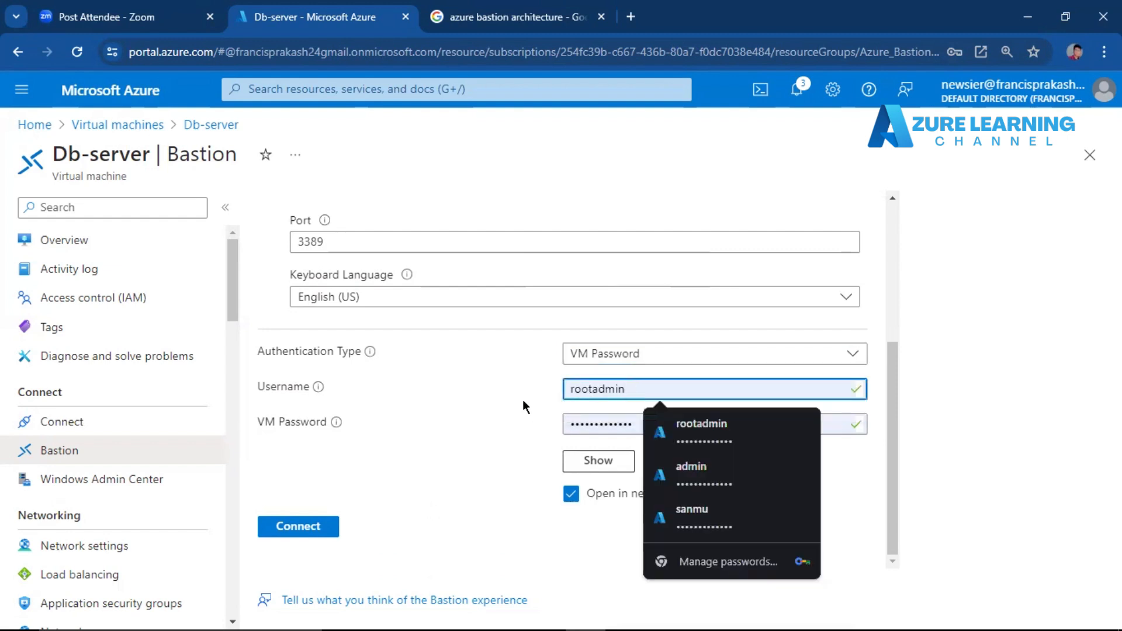
{"action": "left_click", "coordinate": [591, 468]}
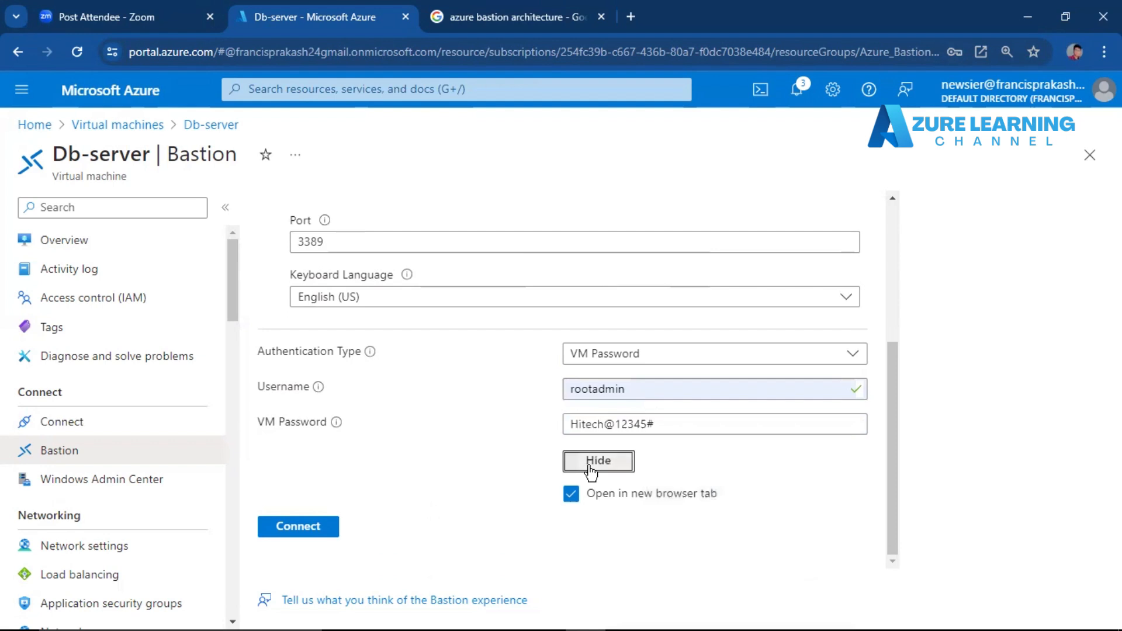
{"action": "left_click", "coordinate": [589, 469]}
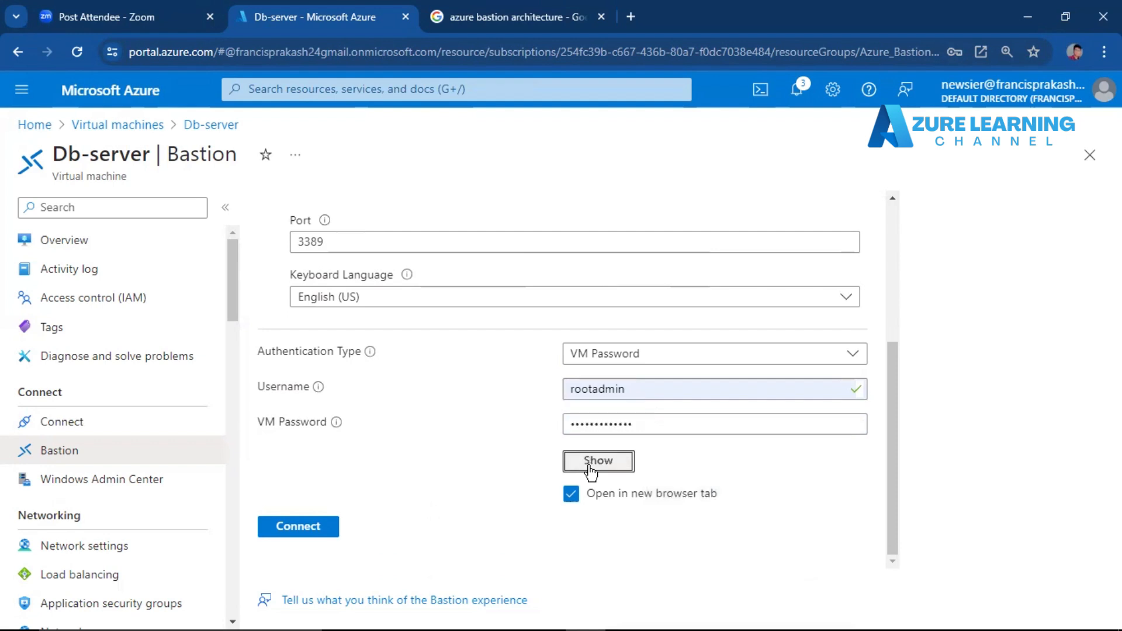
{"action": "left_click", "coordinate": [298, 528]}
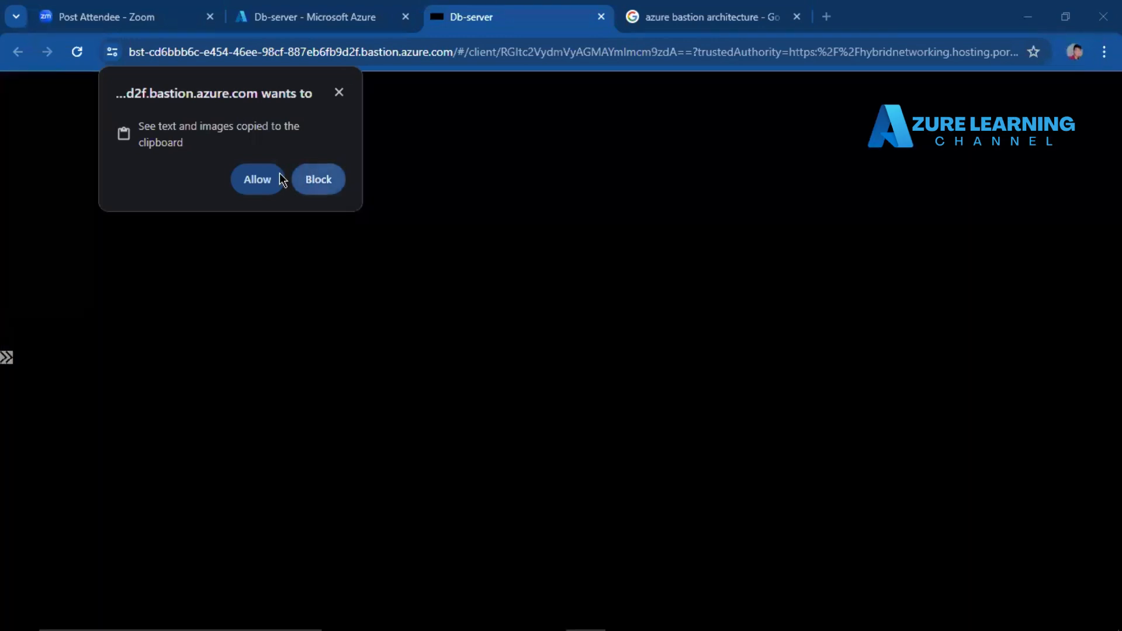
{"action": "left_click", "coordinate": [255, 181]}
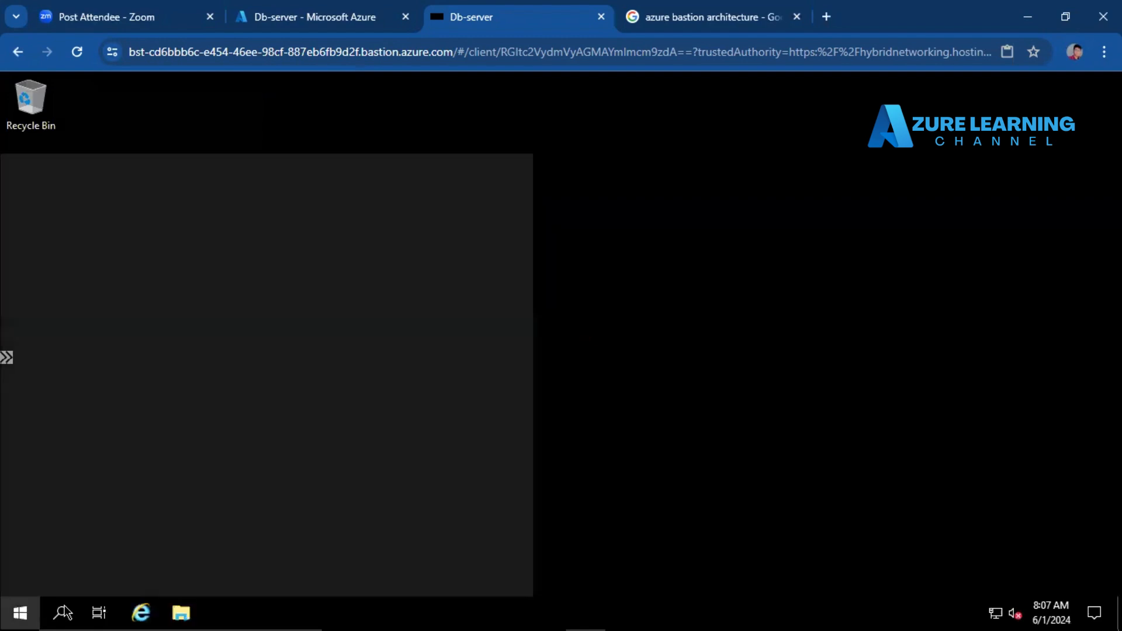
{"action": "left_click", "coordinate": [128, 617]}
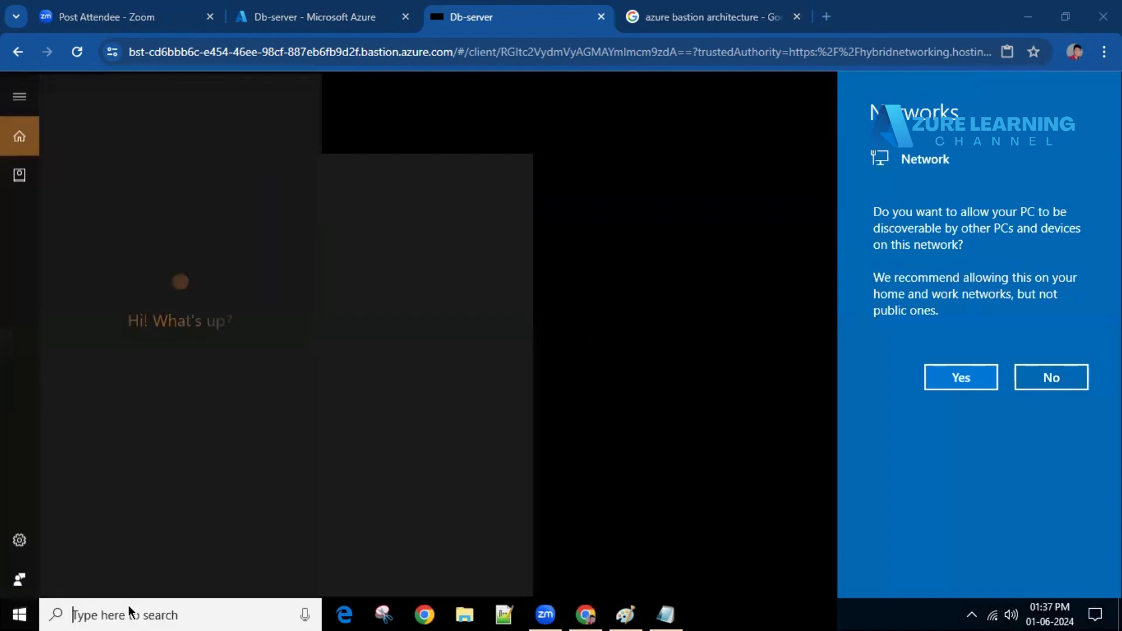
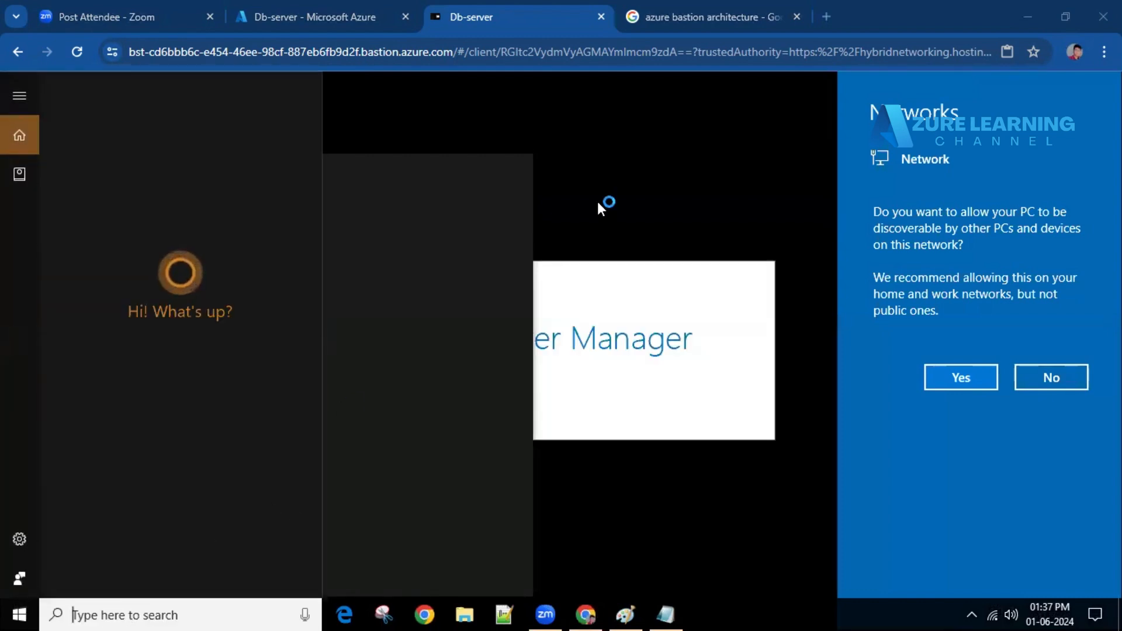
{"action": "left_click", "coordinate": [666, 169]}
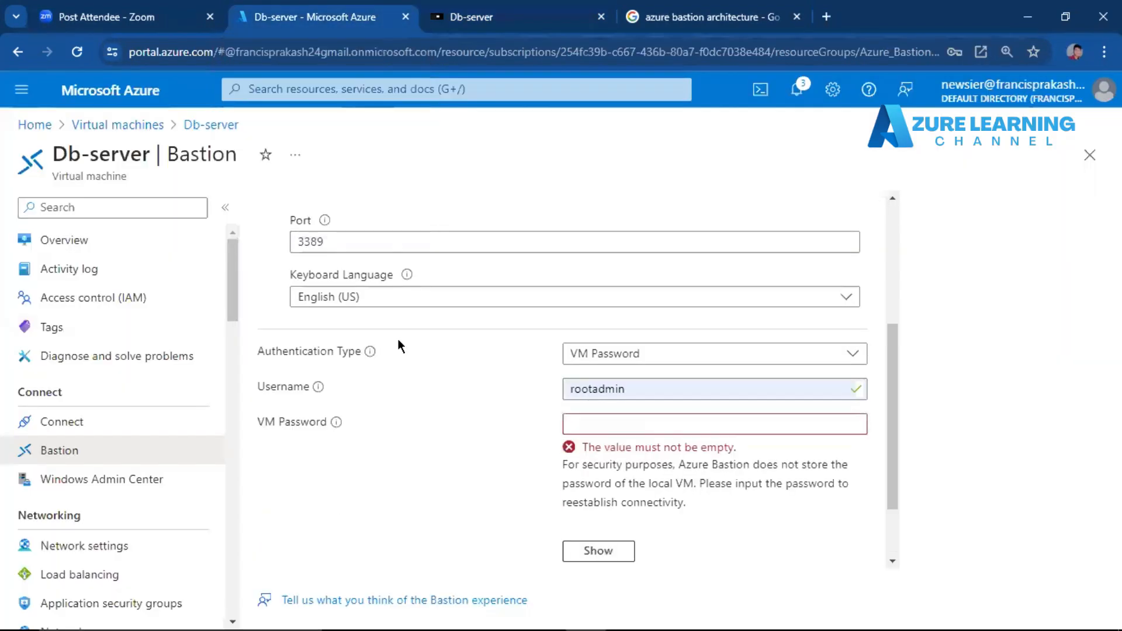
{"action": "mouse_move", "coordinate": [552, 611]}
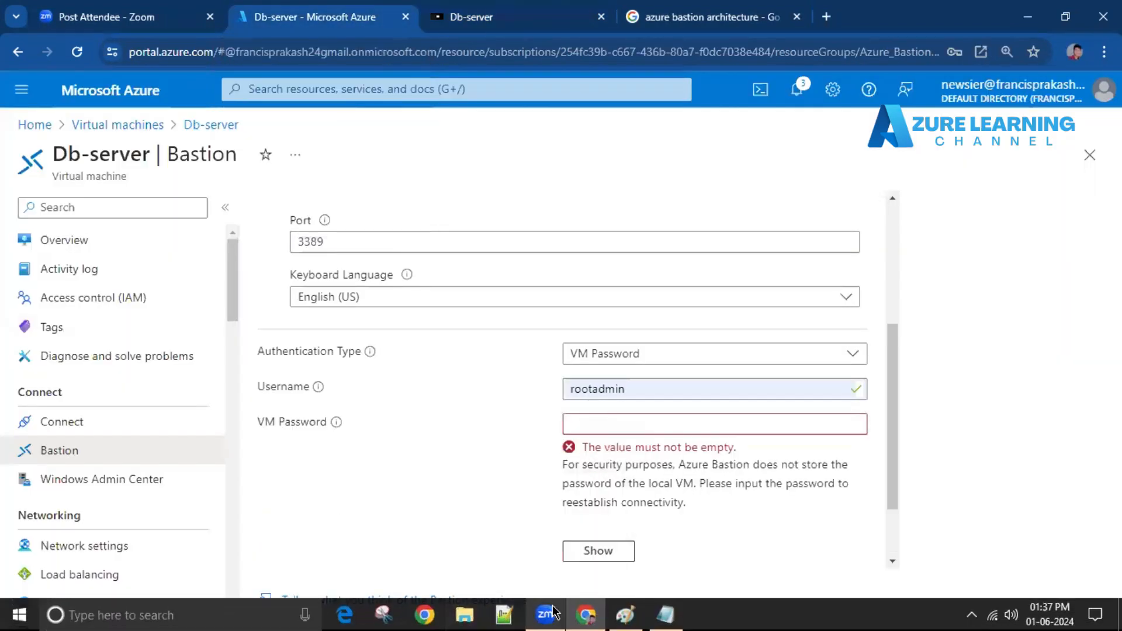